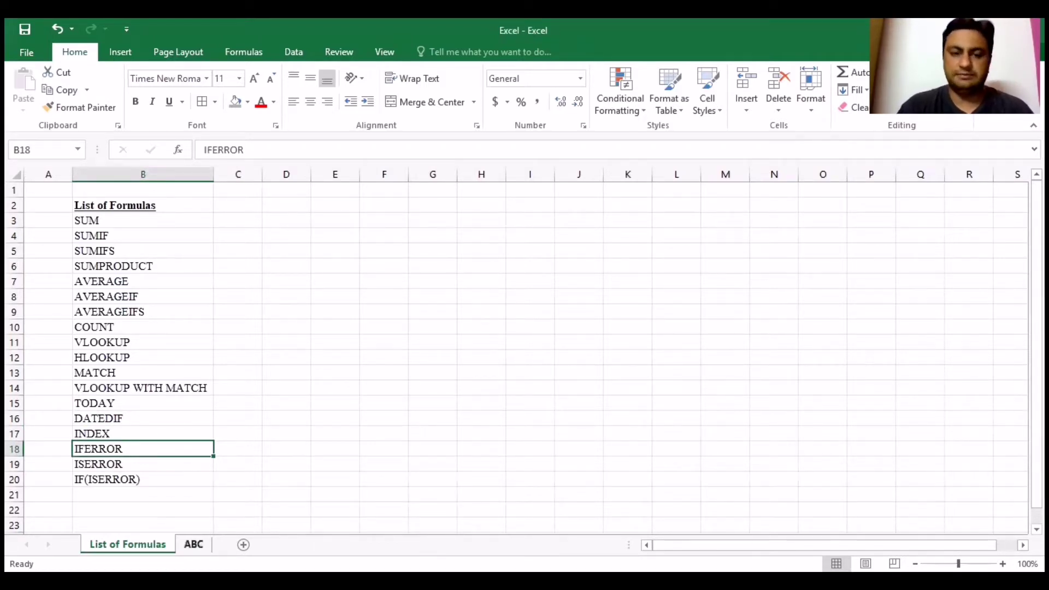
Step: Open the ABC worksheet containing the ABC COMPANY product table
{"action": "left_click", "coordinate": [130, 343]}
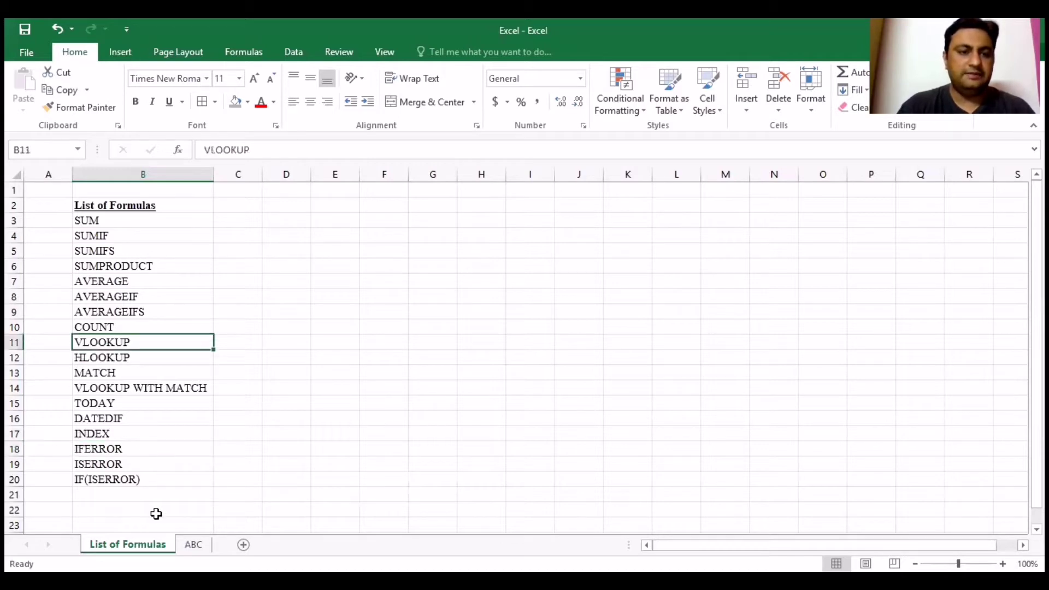
{"action": "left_click", "coordinate": [193, 544]}
{"action": "left_click", "coordinate": [432, 480]}
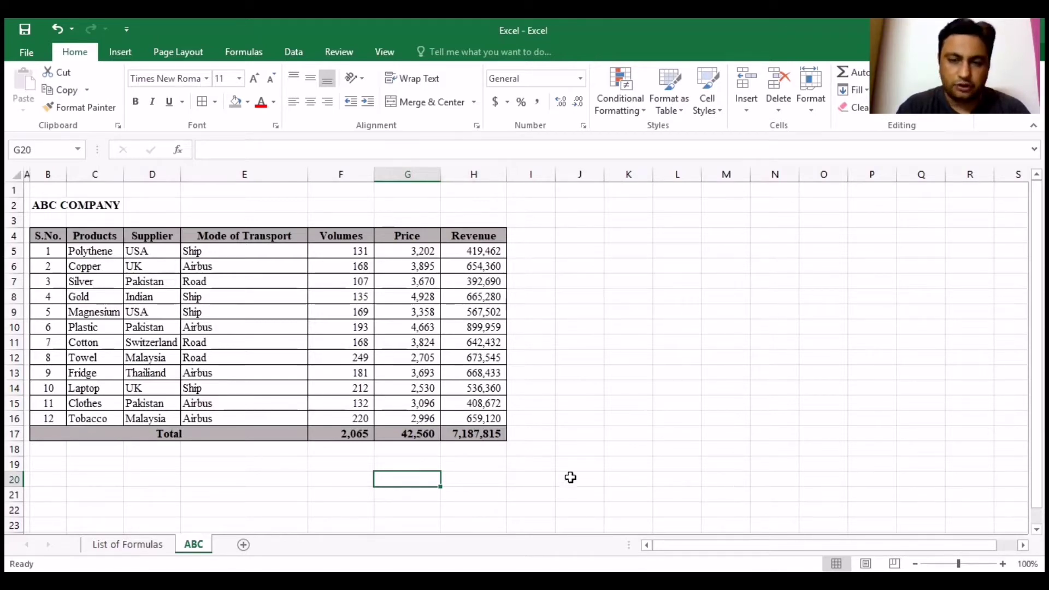
{"action": "left_click", "coordinate": [689, 400]}
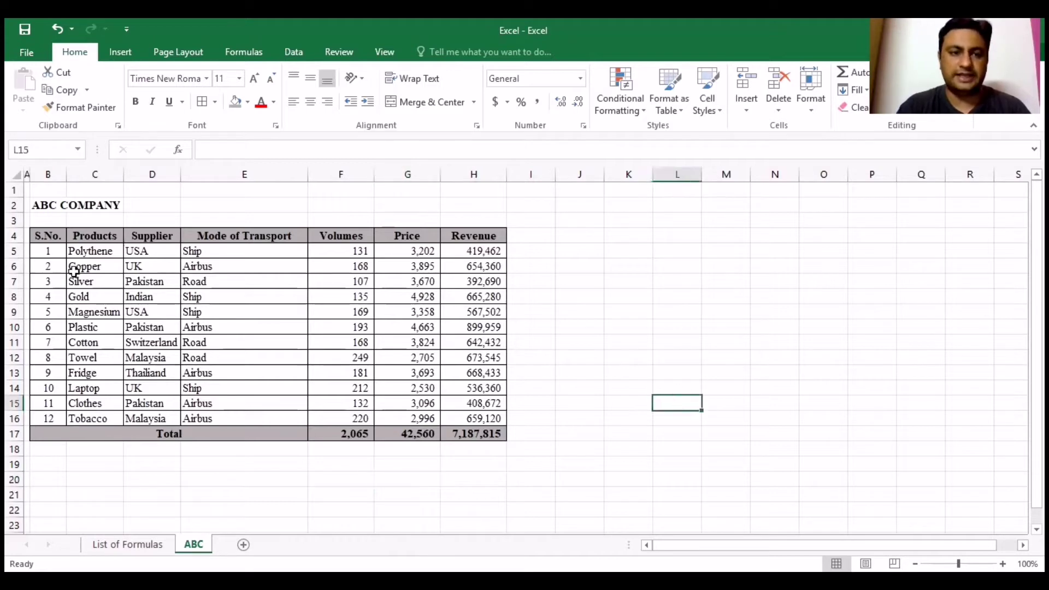
{"action": "left_click", "coordinate": [98, 252]}
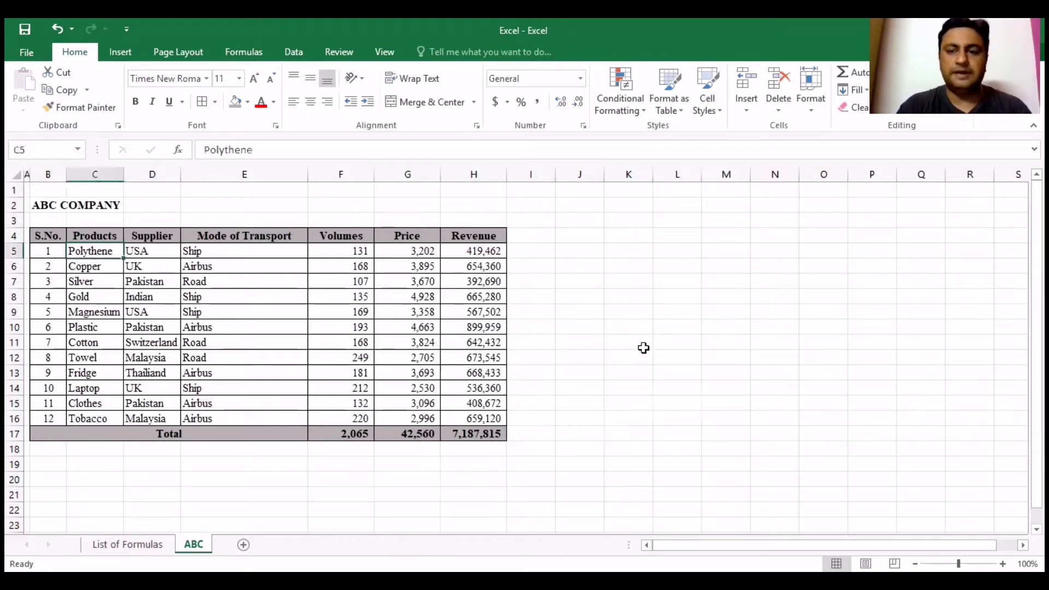
Step: Enter Magnesium in cell J5 as the product to look up
{"action": "left_click", "coordinate": [598, 251]}
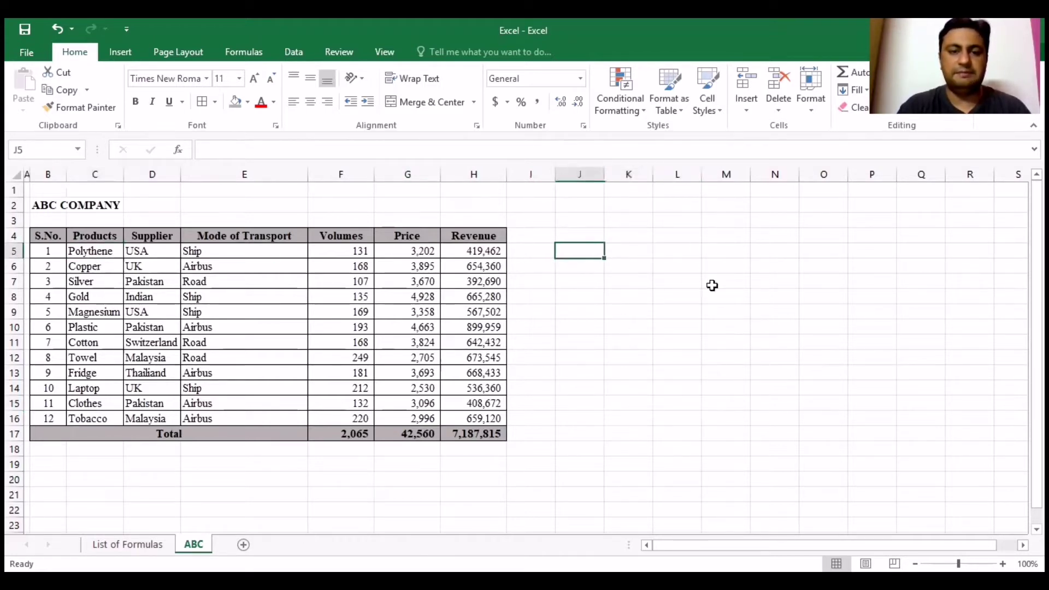
{"action": "type", "text": "Mang"}
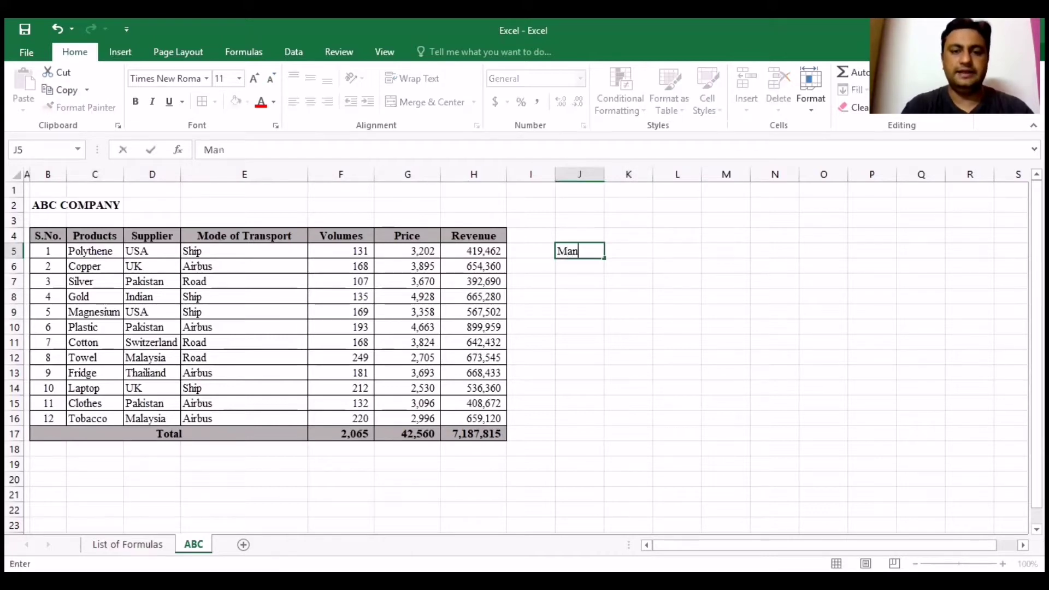
{"action": "key", "text": "BackSpace"}
{"action": "key", "text": "BackSpace"}
{"action": "type", "text": "gnesium"}
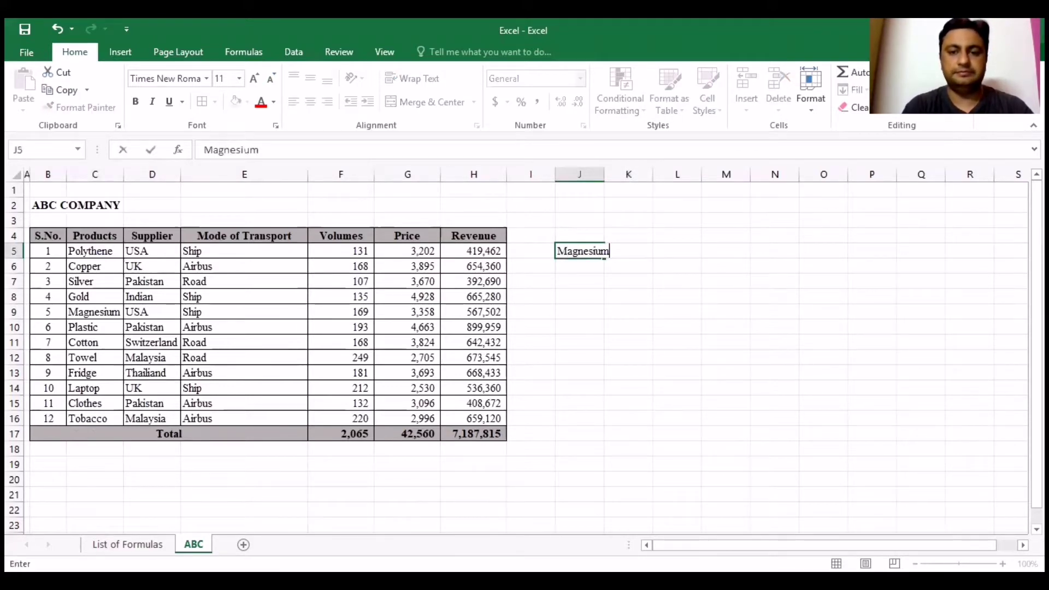
{"action": "key", "text": "Return"}
{"action": "left_click", "coordinate": [601, 252]}
{"action": "key", "text": "Right"}
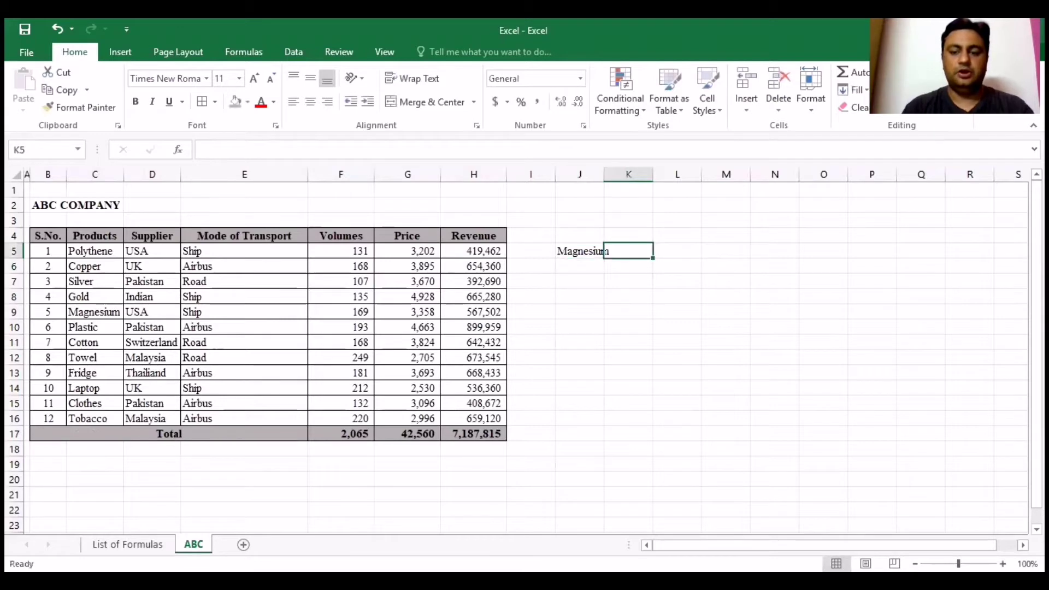
{"action": "type", "text": "=v"}
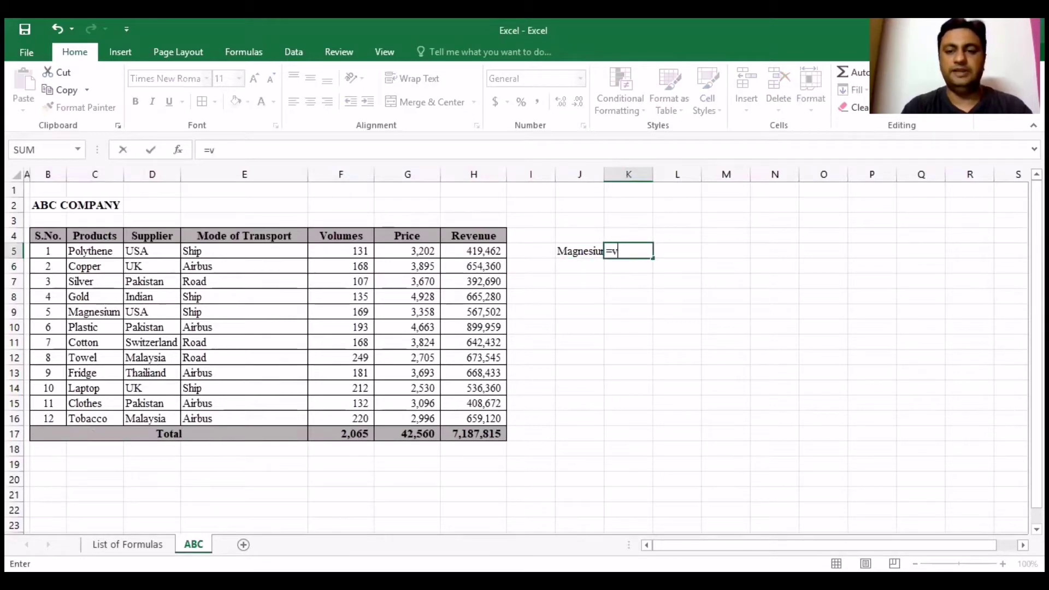
{"action": "type", "text": "l"}
{"action": "key", "text": "Tab"}
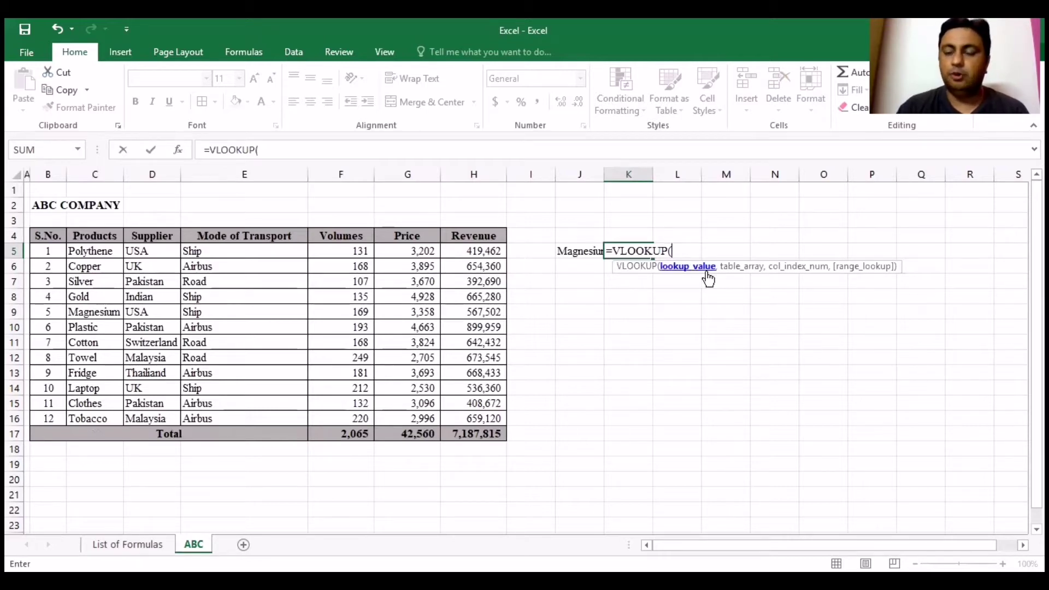
{"action": "left_click", "coordinate": [568, 252]}
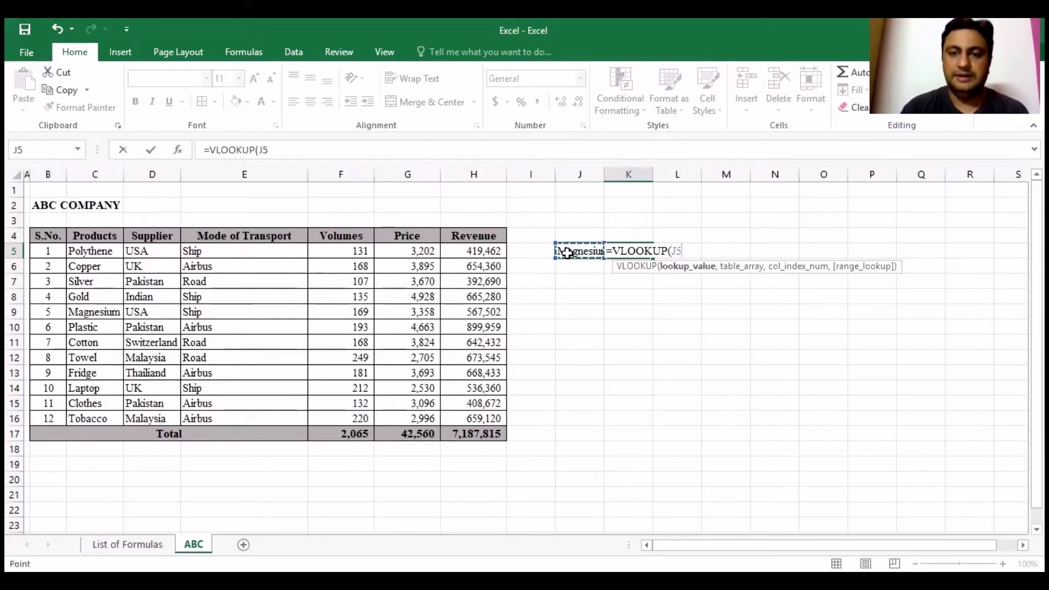
{"action": "type", "text": ","}
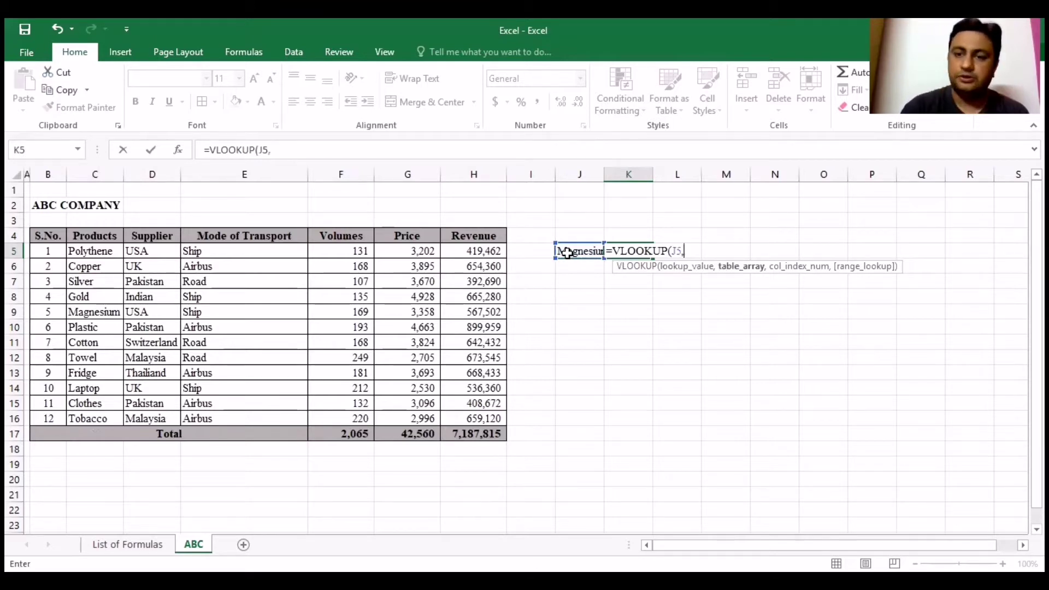
{"action": "left_click", "coordinate": [606, 174]}
{"action": "key", "text": "Escape"}
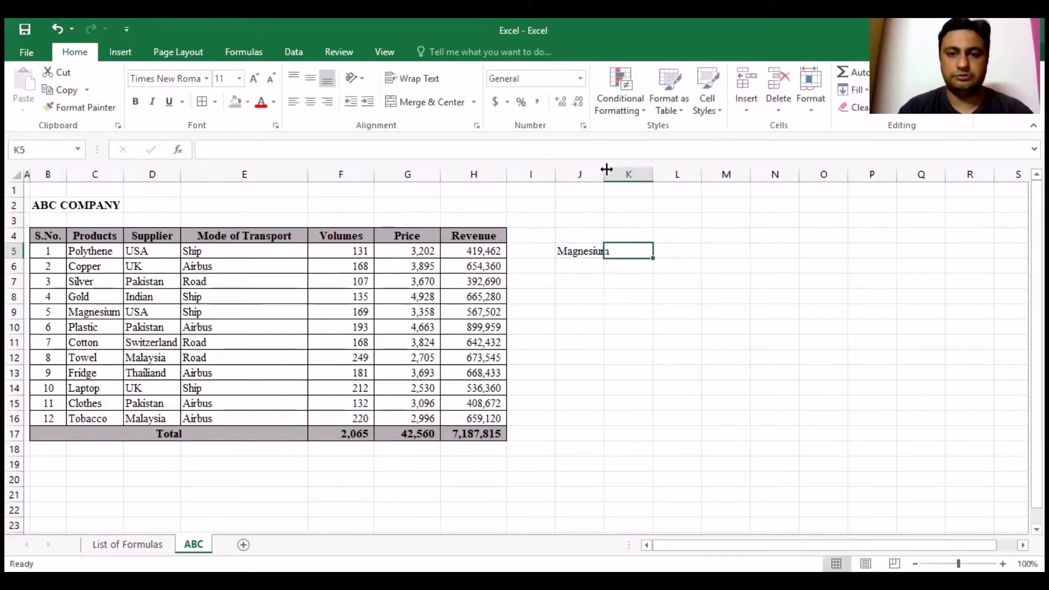
Step: Widen column J to fit Magnesium and begin a VLOOKUP formula in K5 with J5 as the lookup value
{"action": "left_click_drag", "start_coordinate": [606, 169], "coordinate": [613, 170]}
{"action": "type", "text": "="}
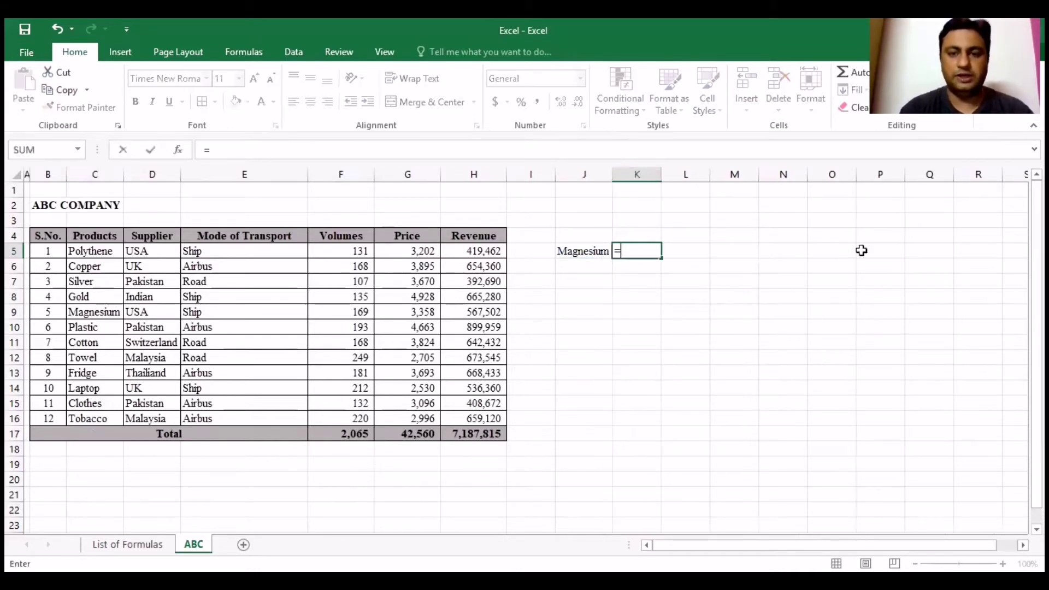
{"action": "type", "text": "VLOOKUP("}
{"action": "left_click", "coordinate": [595, 250]}
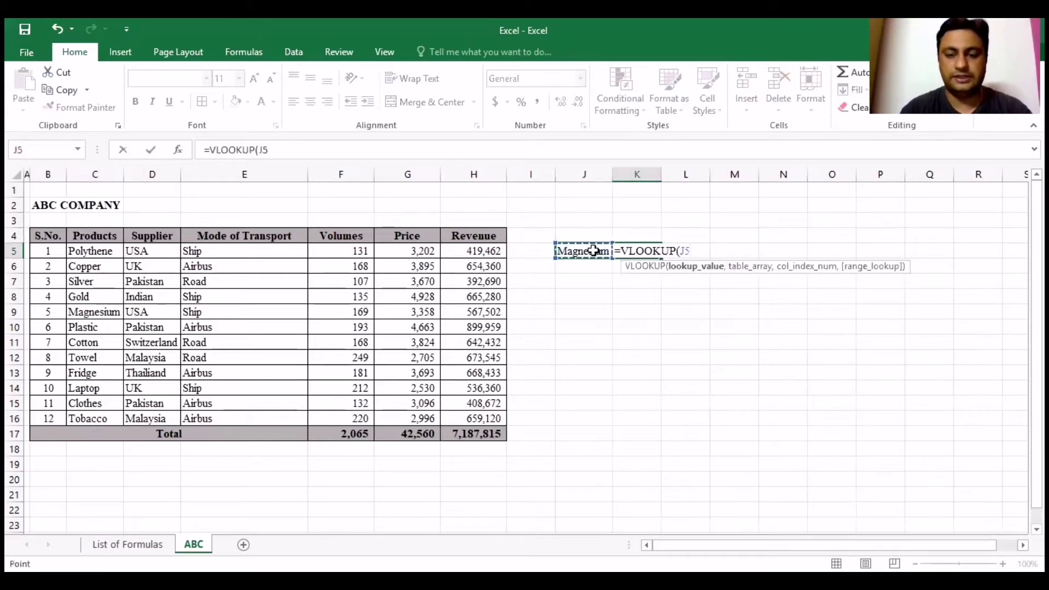
{"action": "type", "text": ","}
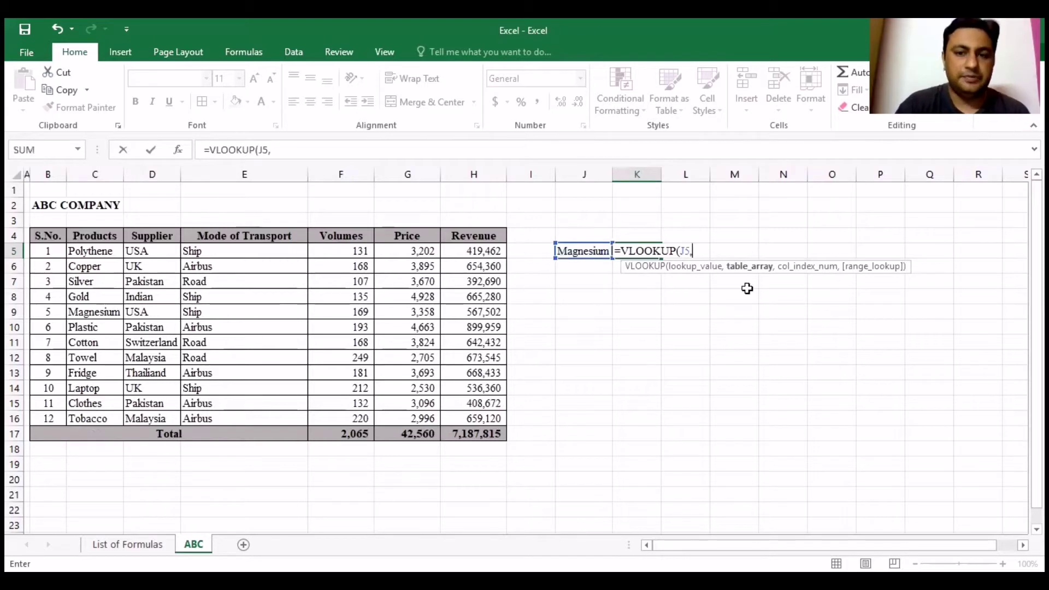
Step: Set the VLOOKUP table array to the absolute range $C$5:$H$16, starting from the Products column
{"action": "left_click_drag", "start_coordinate": [148, 252], "coordinate": [503, 420]}
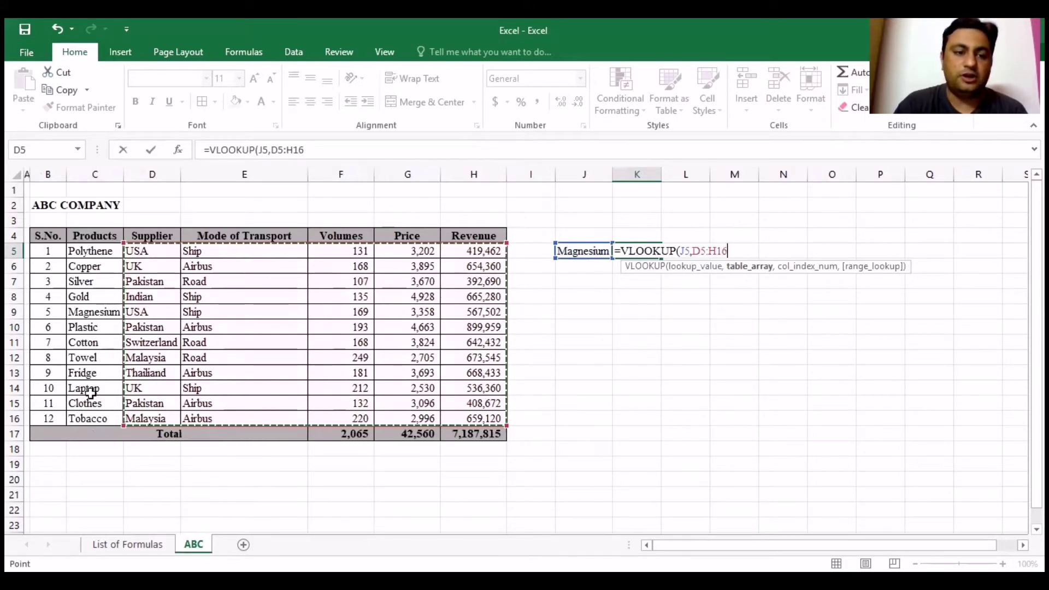
{"action": "left_click", "coordinate": [101, 252]}
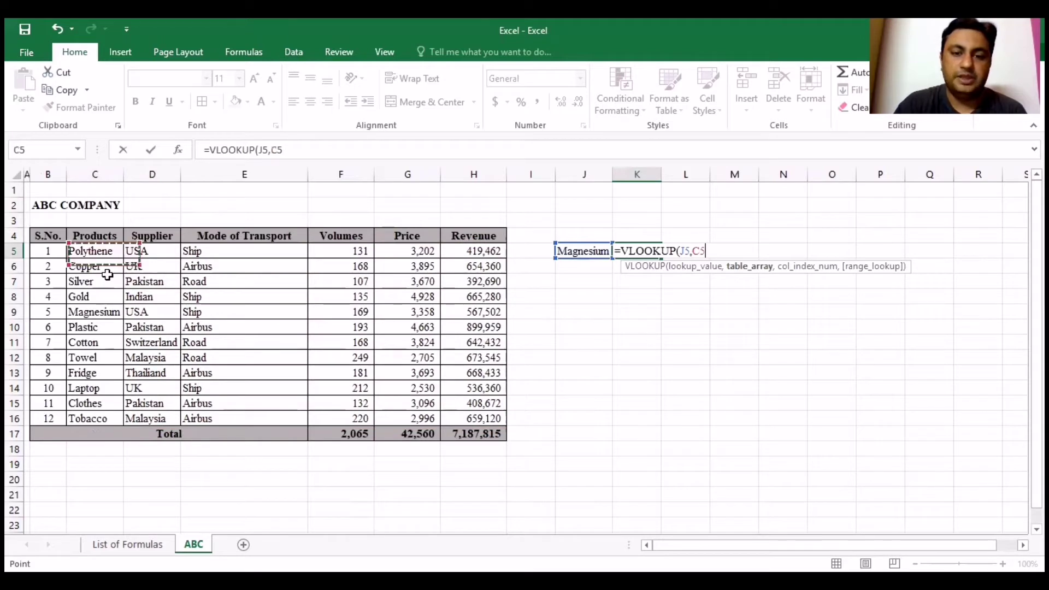
{"action": "left_click_drag", "start_coordinate": [107, 275], "coordinate": [491, 419]}
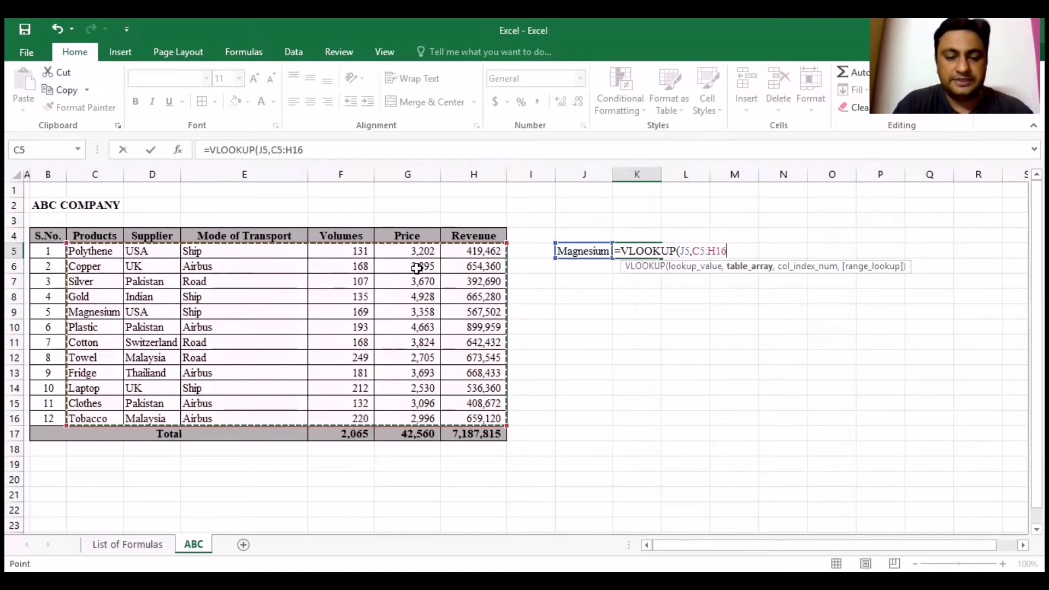
{"action": "key", "text": "F4"}
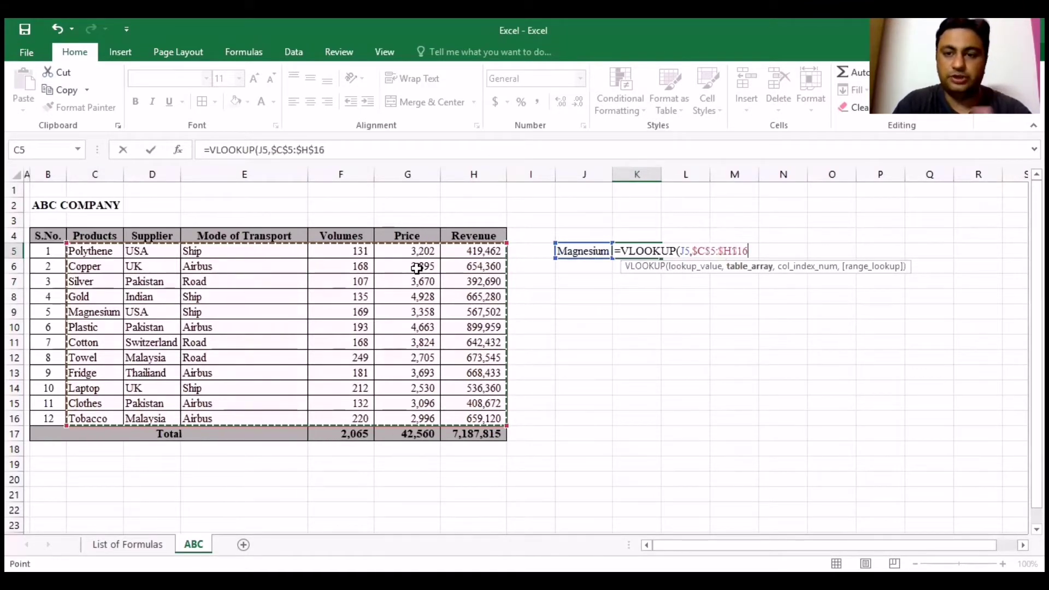
{"action": "type", "text": ","}
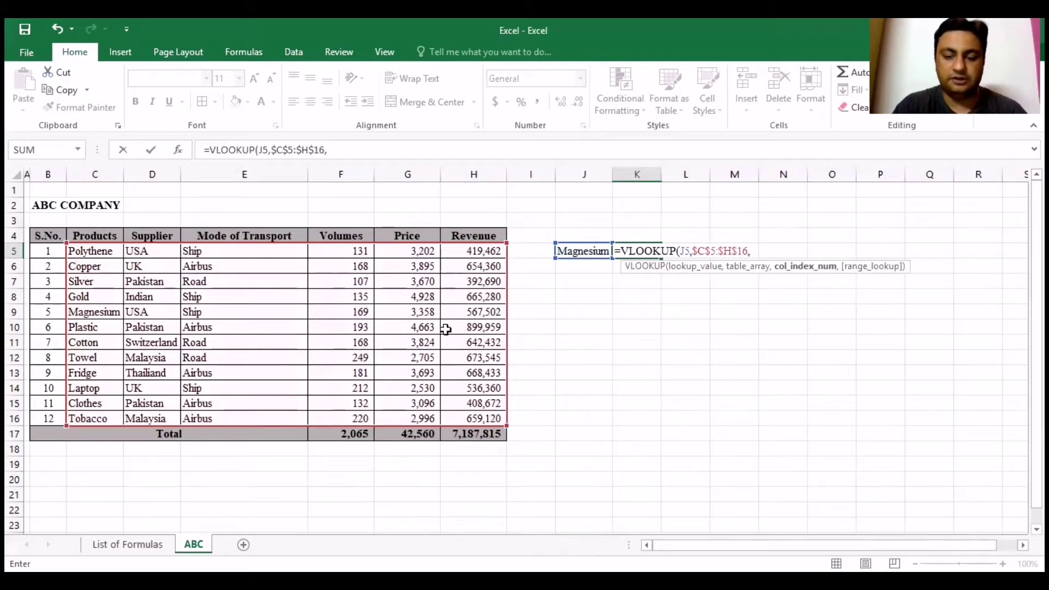
Step: Complete the K5 VLOOKUP with column index 5 for Price and range lookup 0 for an exact match
{"action": "type", "text": "5,"}
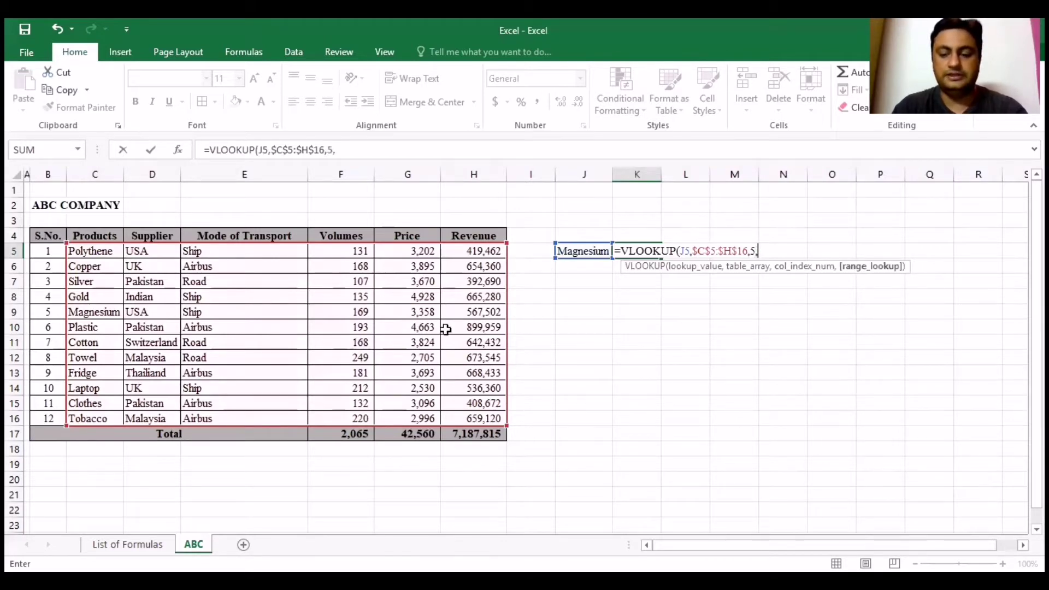
{"action": "type", "text": "0"}
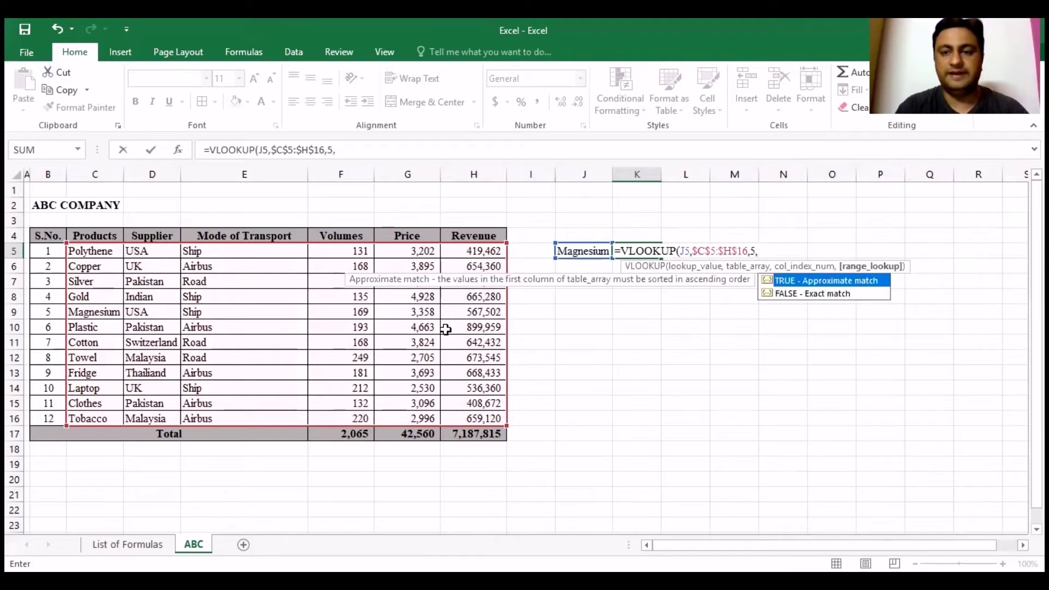
{"action": "key", "text": "BackSpace"}
{"action": "key", "text": "BackSpace"}
{"action": "type", "text": ","}
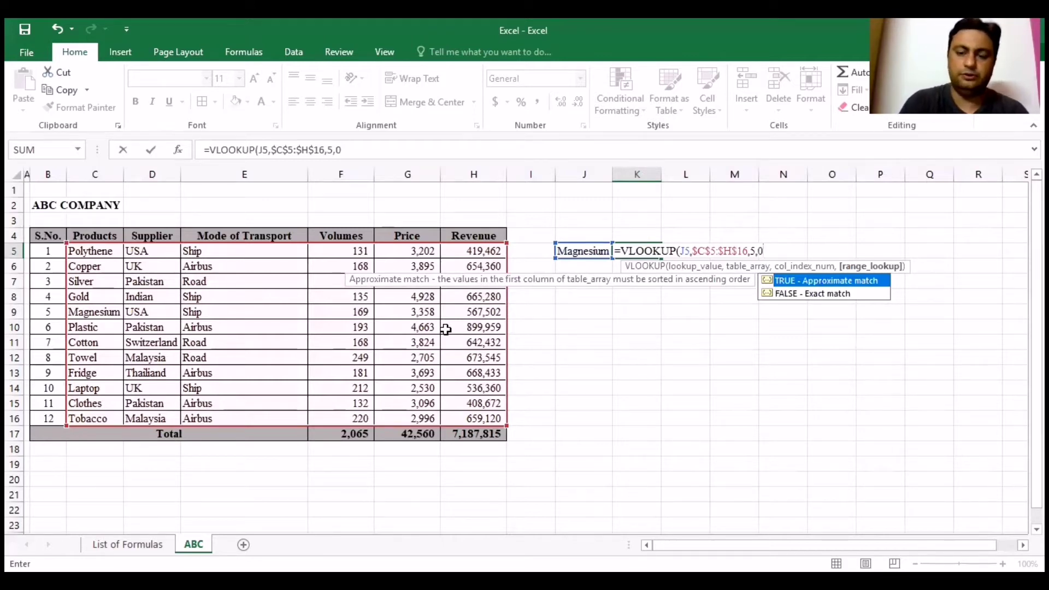
{"action": "type", "text": ")"}
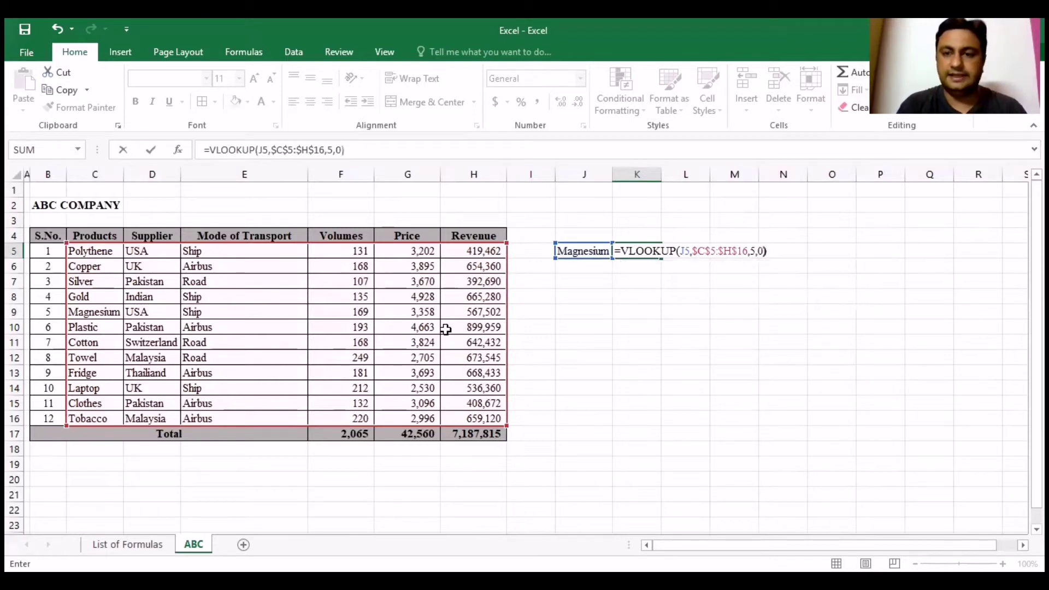
{"action": "key", "text": "Return"}
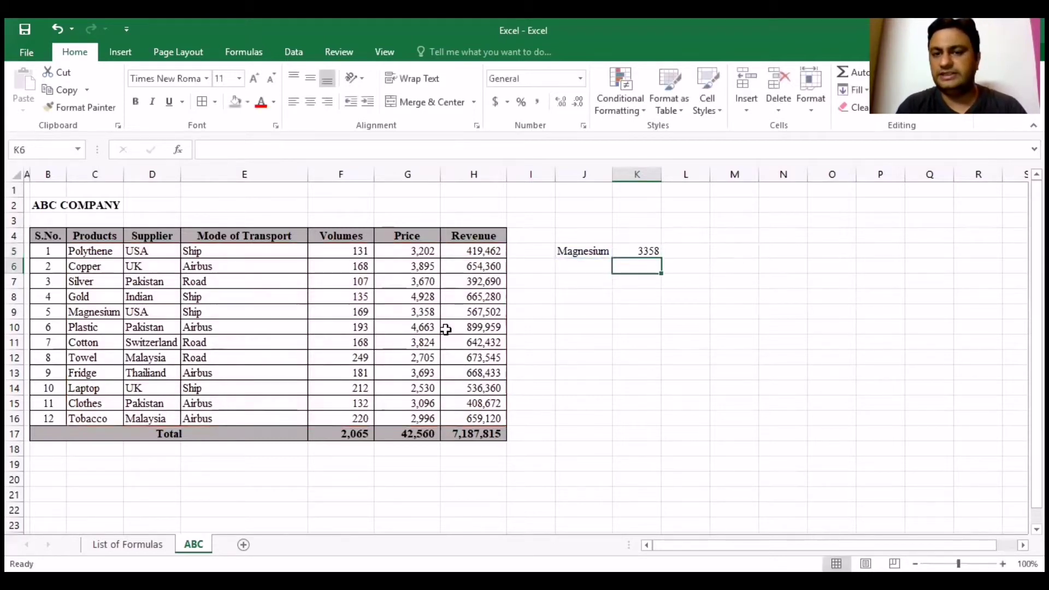
Step: Format the VLOOKUP result in K5 with a thousands separator and no decimal places
{"action": "key", "text": "Up"}
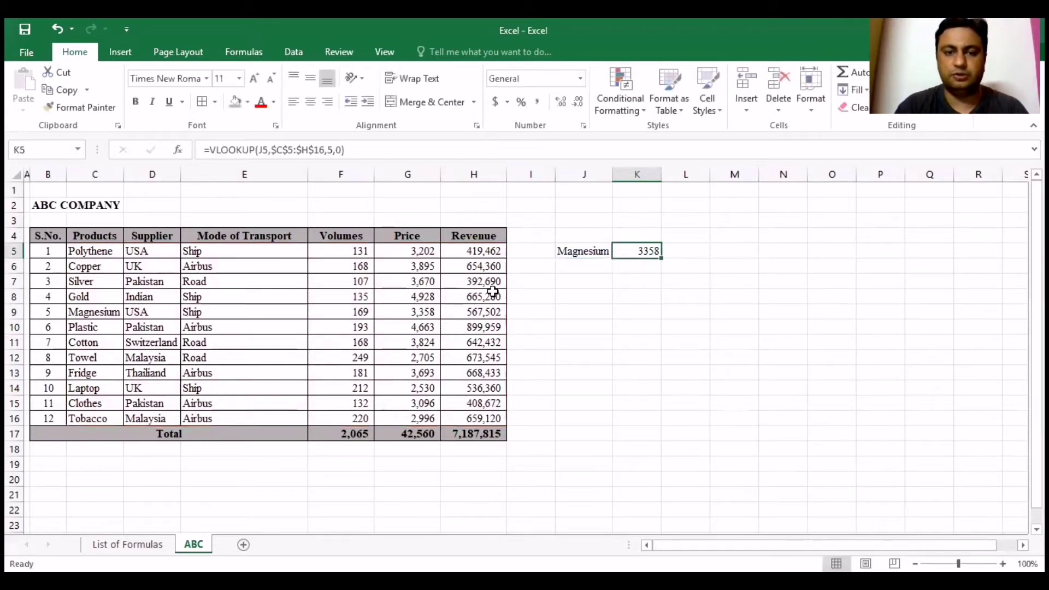
{"action": "left_click", "coordinate": [537, 102]}
{"action": "left_click", "coordinate": [581, 102]}
{"action": "left_click", "coordinate": [582, 103]}
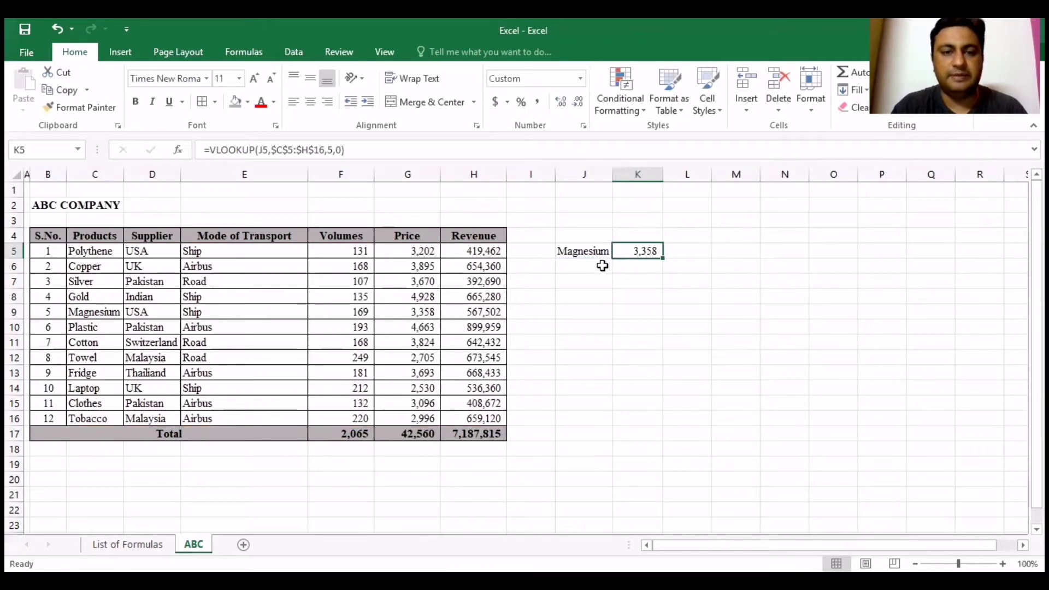
Step: Compare the price returned in K5 with the Magnesium row's price in the product table
{"action": "left_click", "coordinate": [113, 309]}
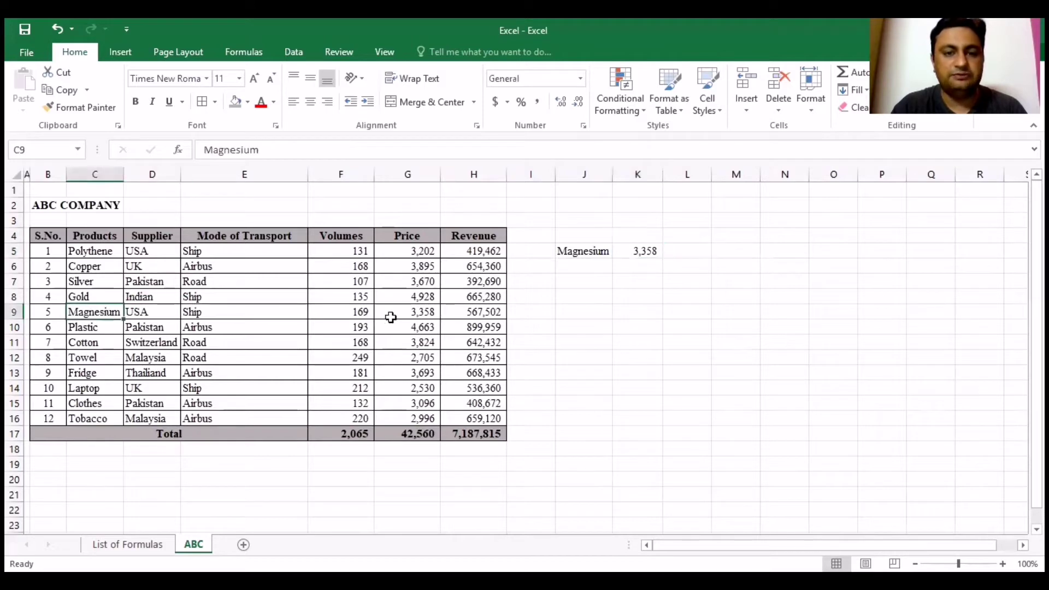
{"action": "left_click", "coordinate": [425, 316]}
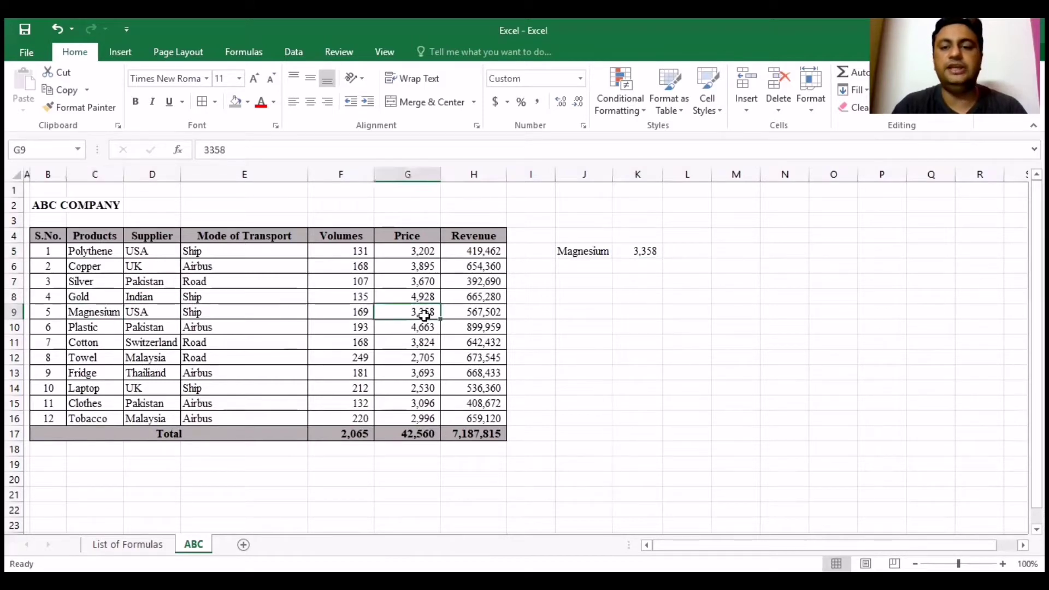
{"action": "left_click", "coordinate": [645, 251]}
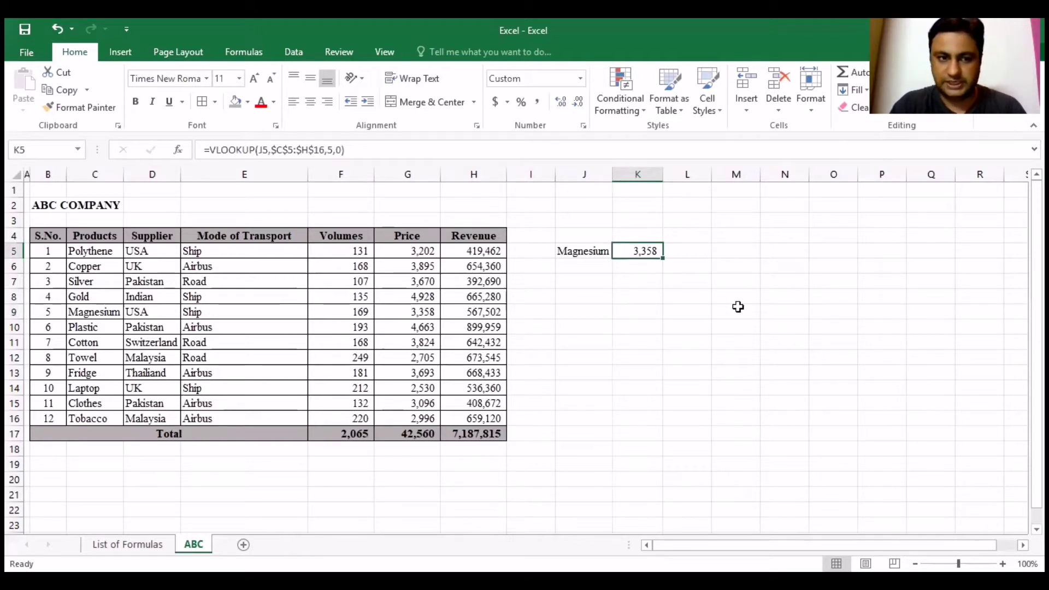
{"action": "left_click", "coordinate": [644, 330]}
{"action": "left_click", "coordinate": [654, 261]}
{"action": "left_click", "coordinate": [607, 256]}
{"action": "left_click", "coordinate": [644, 252]}
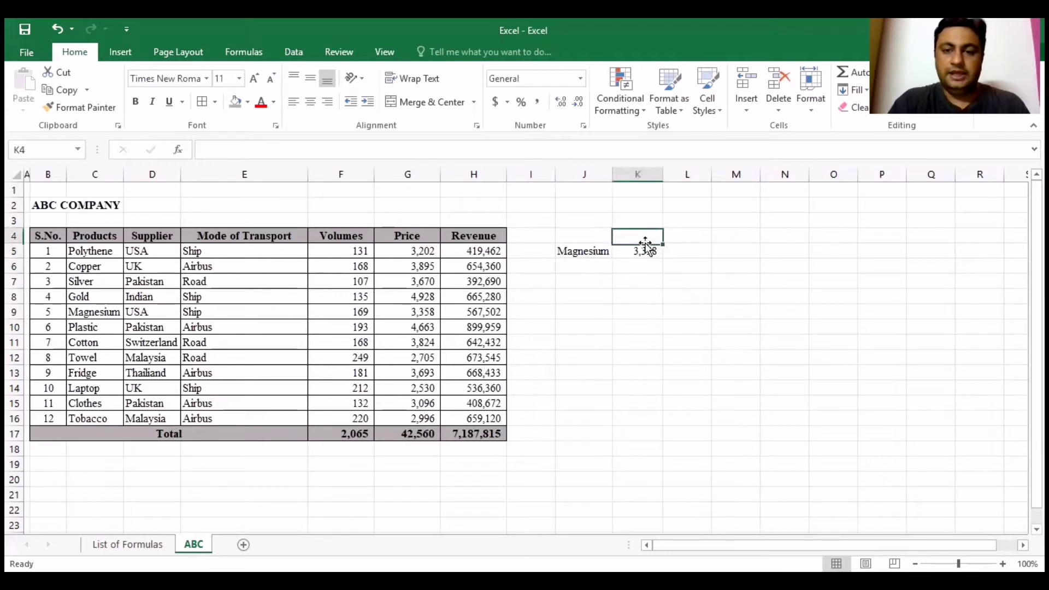
Step: Label the formula by entering vlookup in cell M5
{"action": "left_click", "coordinate": [707, 252]}
{"action": "left_click", "coordinate": [753, 256]}
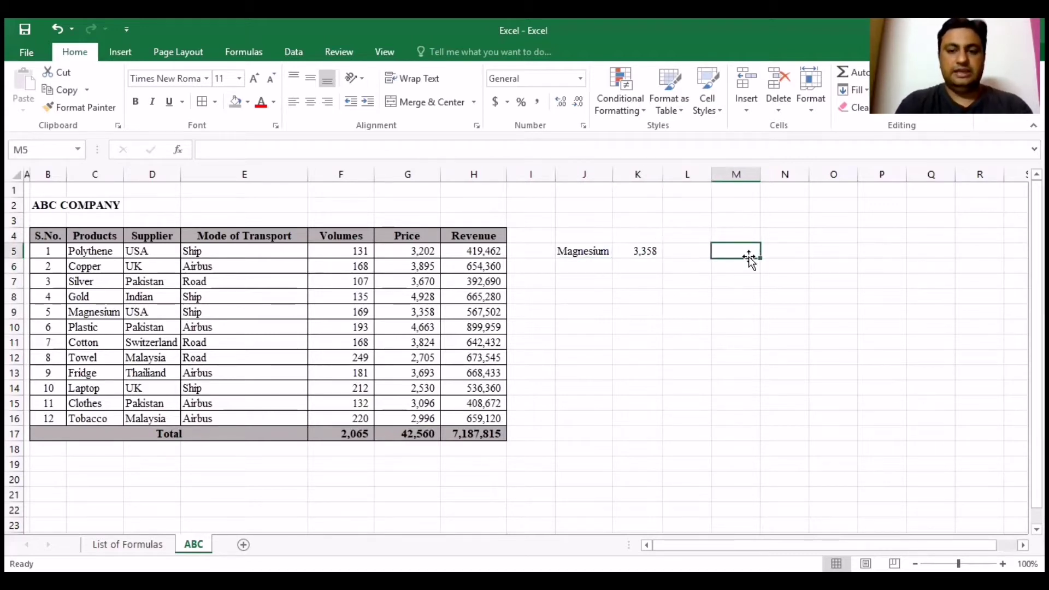
{"action": "type", "text": "vlookup"}
{"action": "key", "text": "Return"}
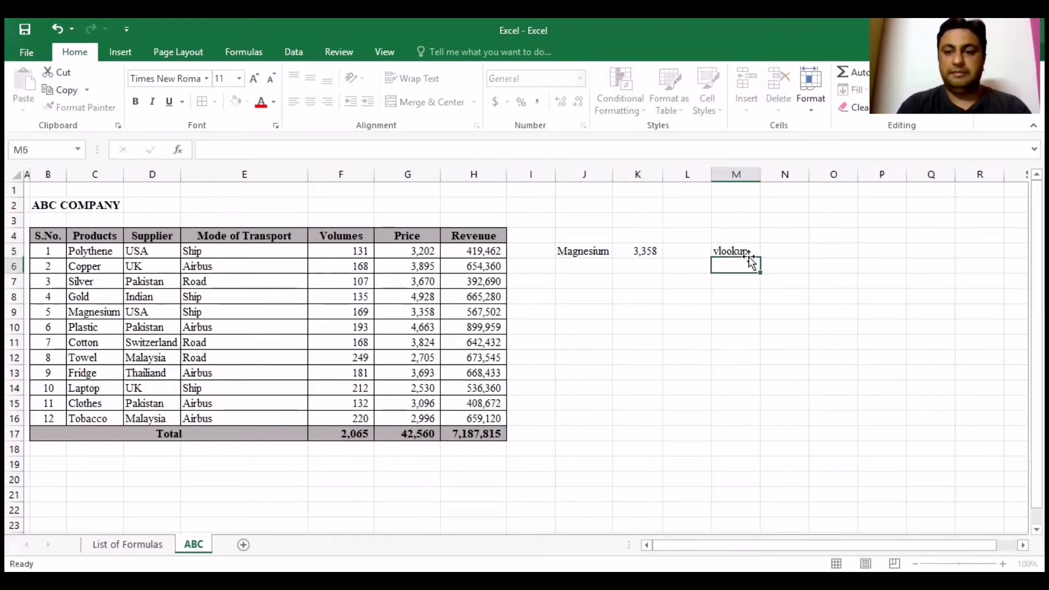
Step: Enter the heading Price in cell K4, above the VLOOKUP result
{"action": "key", "text": "Left"}
{"action": "key", "text": "Left"}
{"action": "key", "text": "Left"}
{"action": "key", "text": "Down"}
{"action": "key", "text": "Up"}
{"action": "key", "text": "Up"}
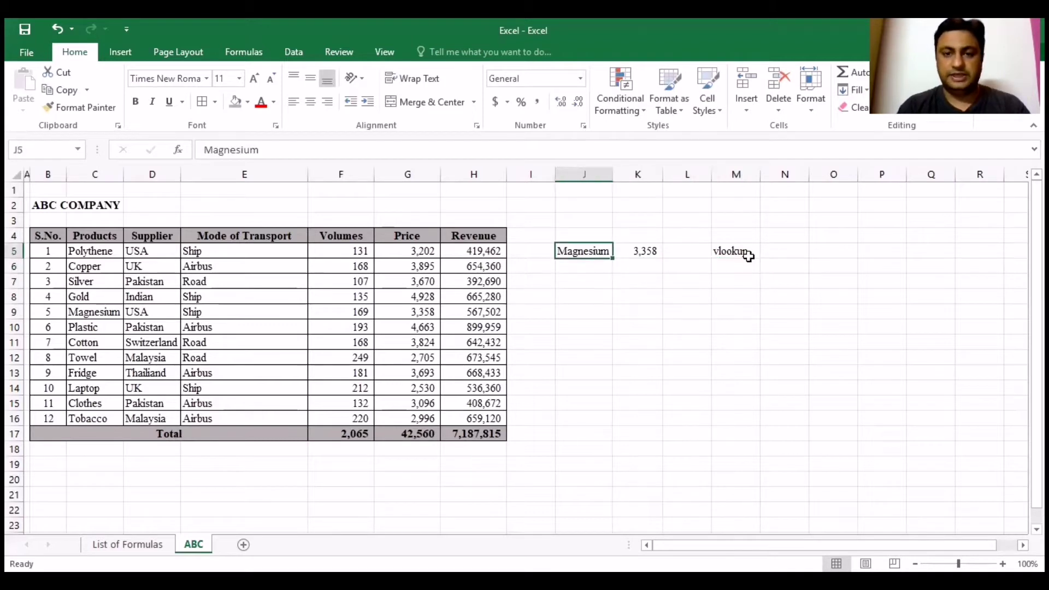
{"action": "key", "text": "Right"}
{"action": "key", "text": "Up"}
{"action": "type", "text": "P"}
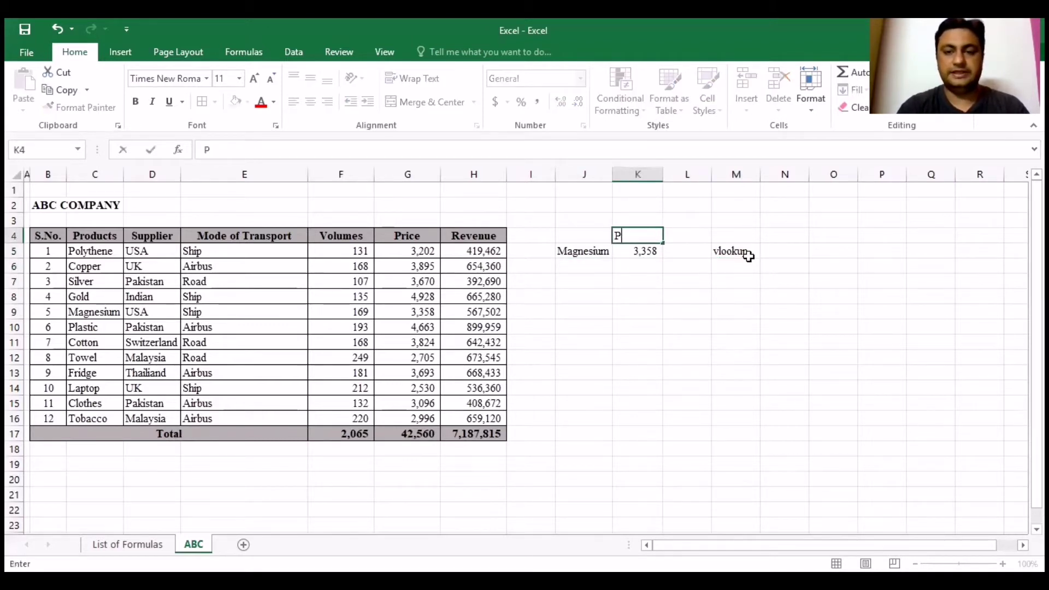
{"action": "type", "text": "oice"}
{"action": "key", "text": "Return"}
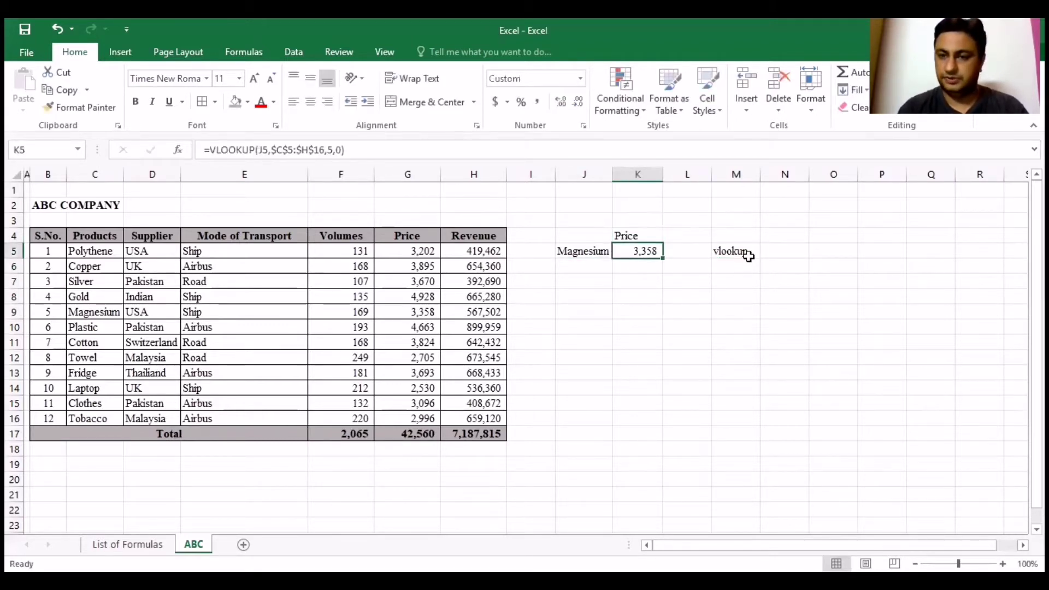
Step: Enter the row label Price in cell J8 for a horizontal lookup example
{"action": "key", "text": "Left"}
{"action": "key", "text": "Down"}
{"action": "key", "text": "Down"}
{"action": "key", "text": "Down"}
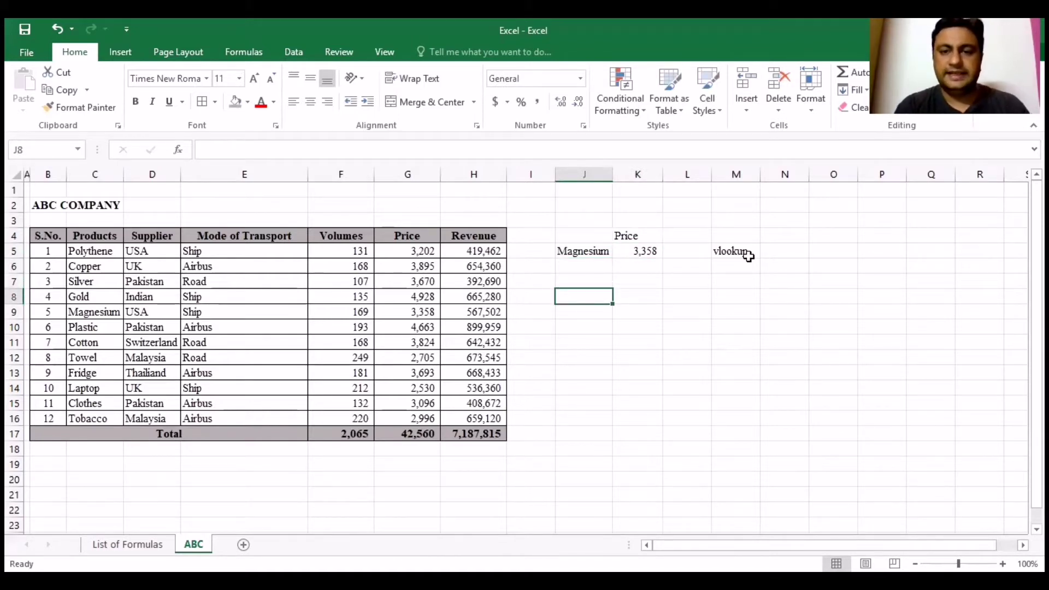
{"action": "type", "text": "Price"}
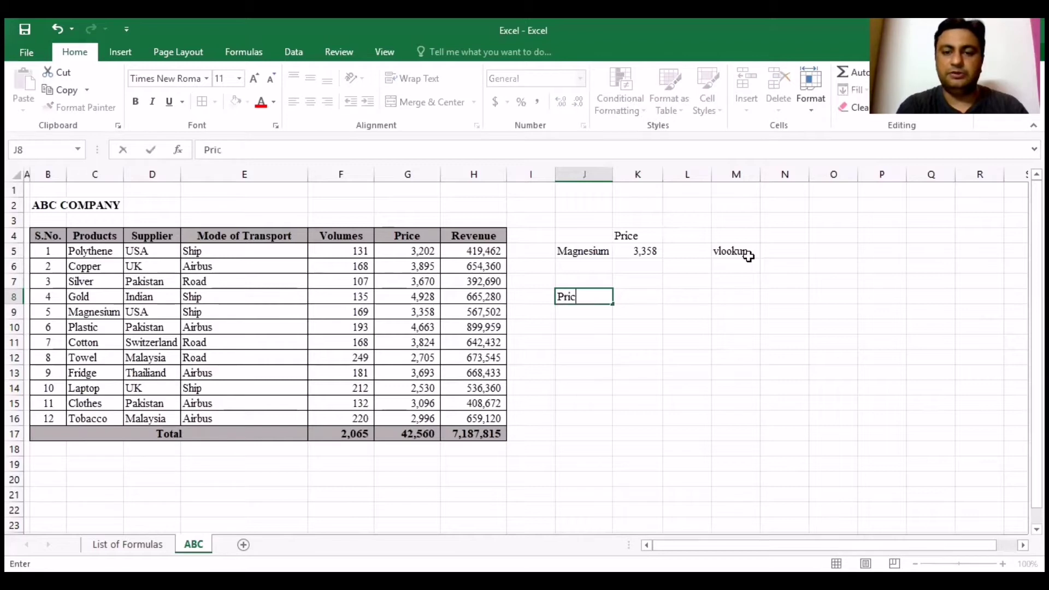
{"action": "key", "text": "Return"}
Step: Enter Magnesium in cell K7 as the column heading for the horizontal lookup
{"action": "key", "text": "Up"}
{"action": "key", "text": "Up"}
{"action": "key", "text": "Right"}
{"action": "type", "text": "Mange"}
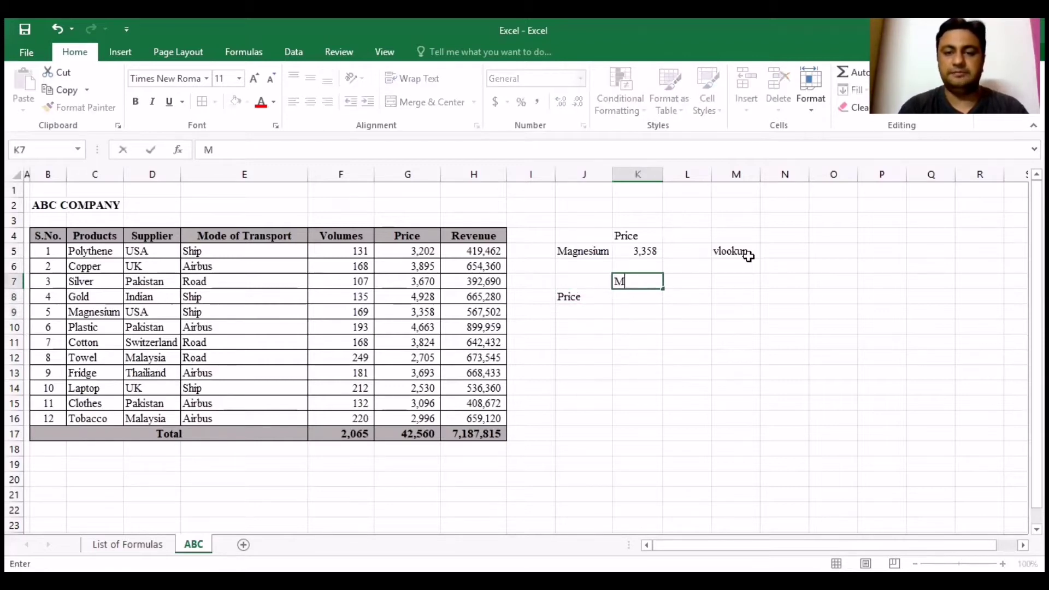
{"action": "key", "text": "BackSpace"}
{"action": "key", "text": "BackSpace"}
{"action": "key", "text": "BackSpace"}
{"action": "type", "text": "gne"}
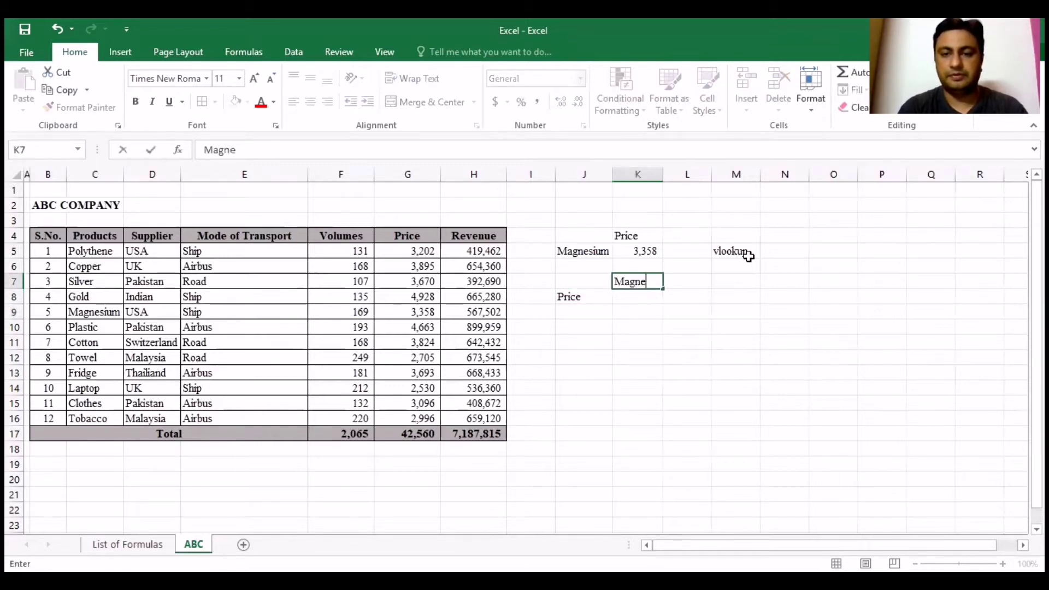
{"action": "type", "text": "sium"}
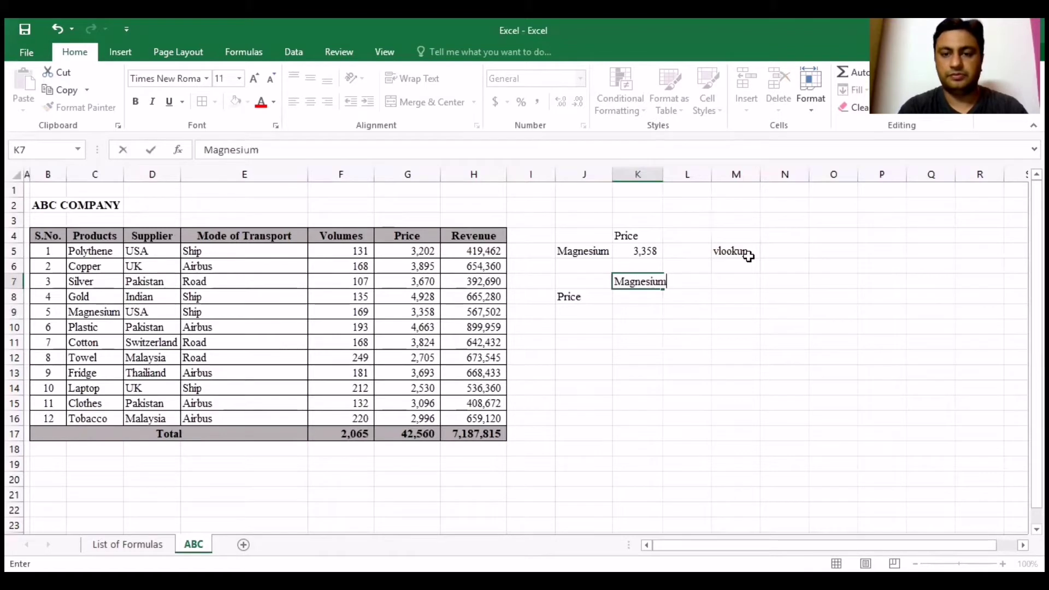
{"action": "key", "text": "Return"}
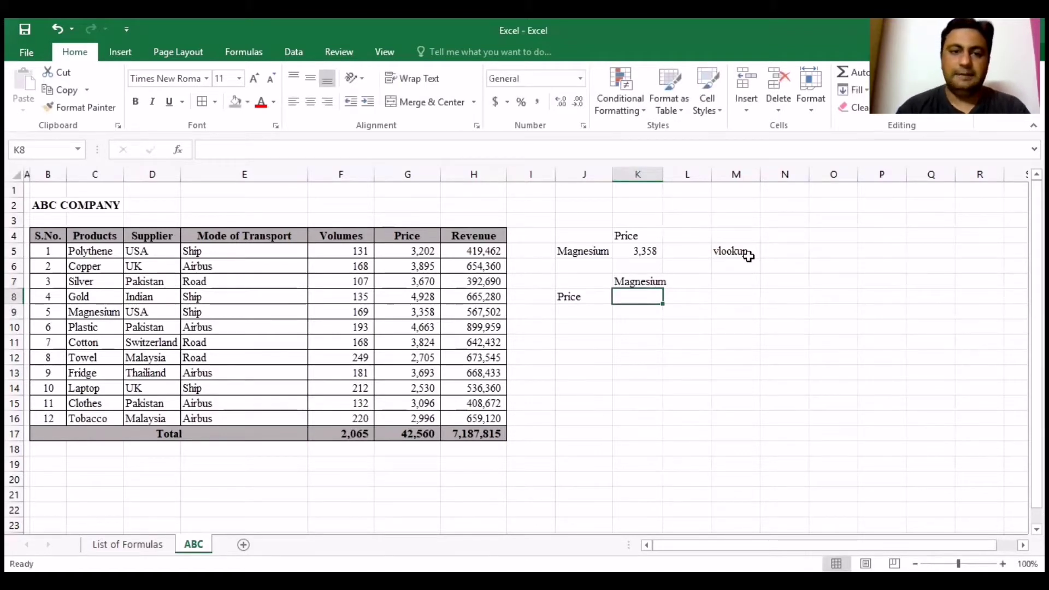
Step: Examine how the Price column meets the Magnesium row in the product table
{"action": "left_click", "coordinate": [414, 246]}
{"action": "left_click", "coordinate": [424, 235]}
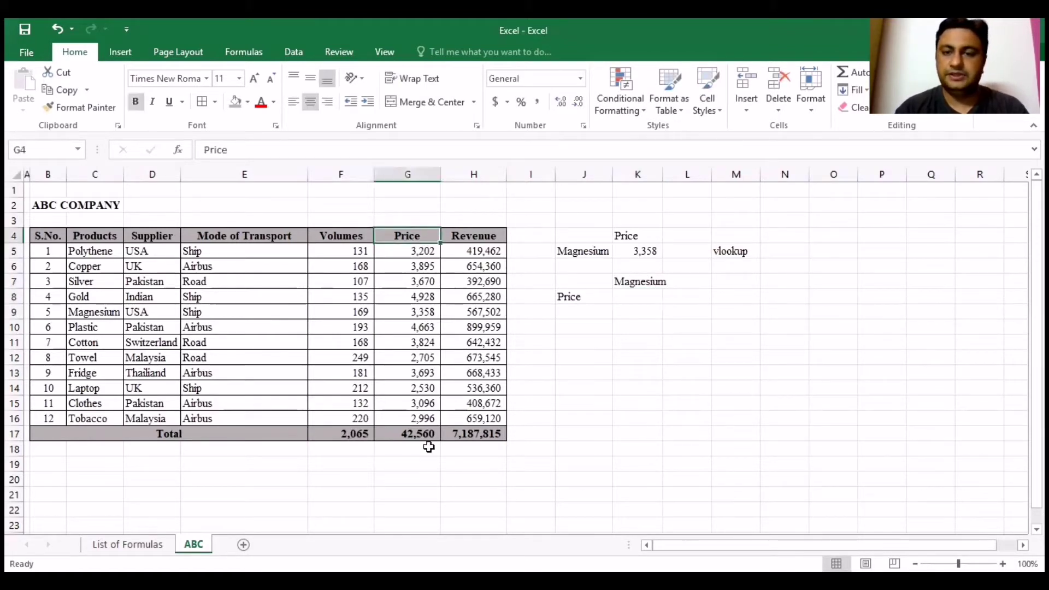
{"action": "left_click", "coordinate": [428, 374]}
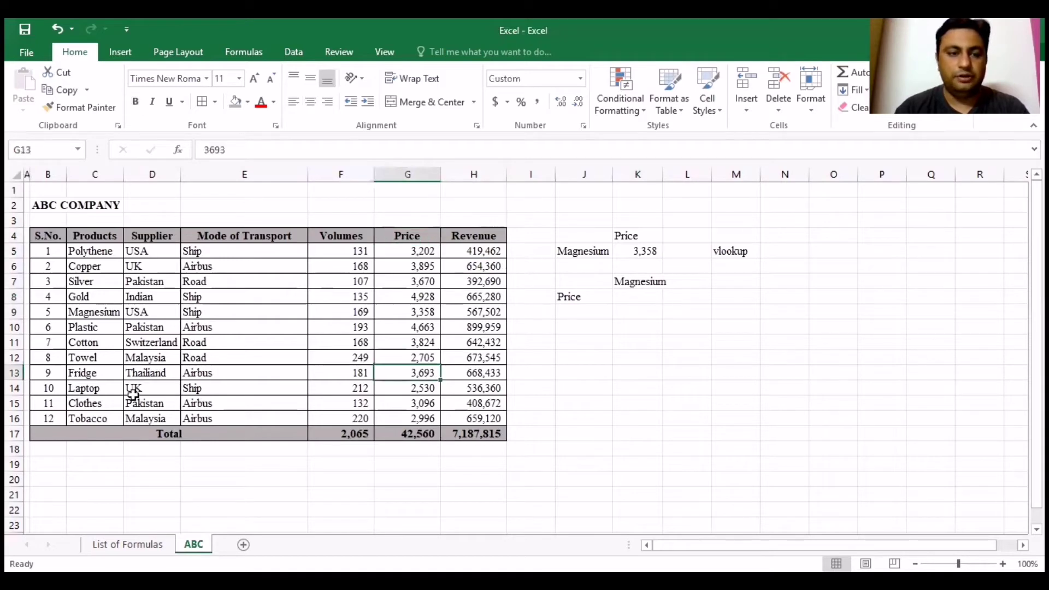
{"action": "left_click", "coordinate": [97, 322]}
{"action": "left_click", "coordinate": [424, 311]}
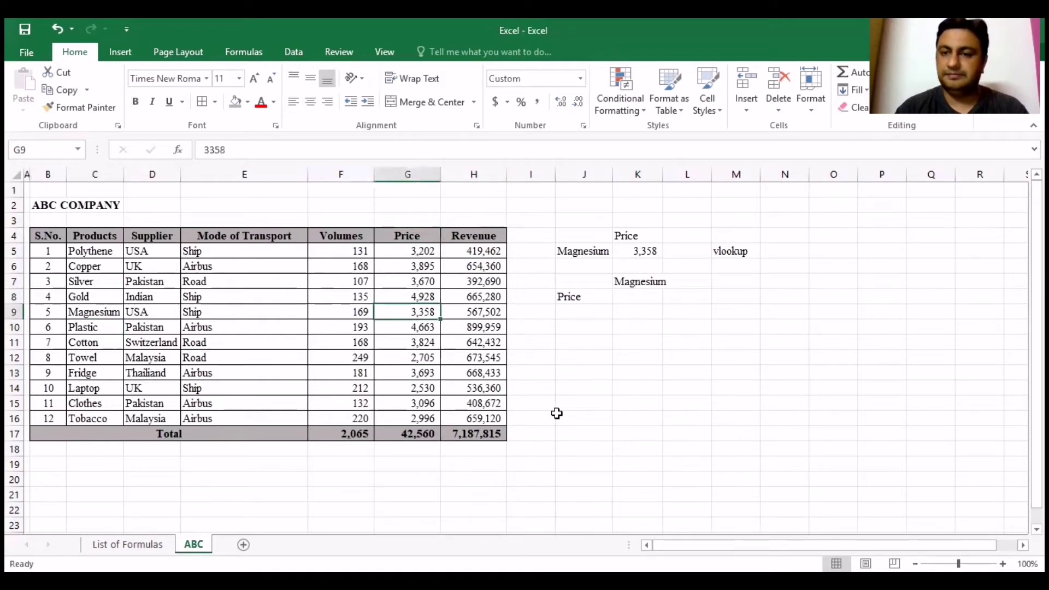
{"action": "left_click", "coordinate": [634, 300]}
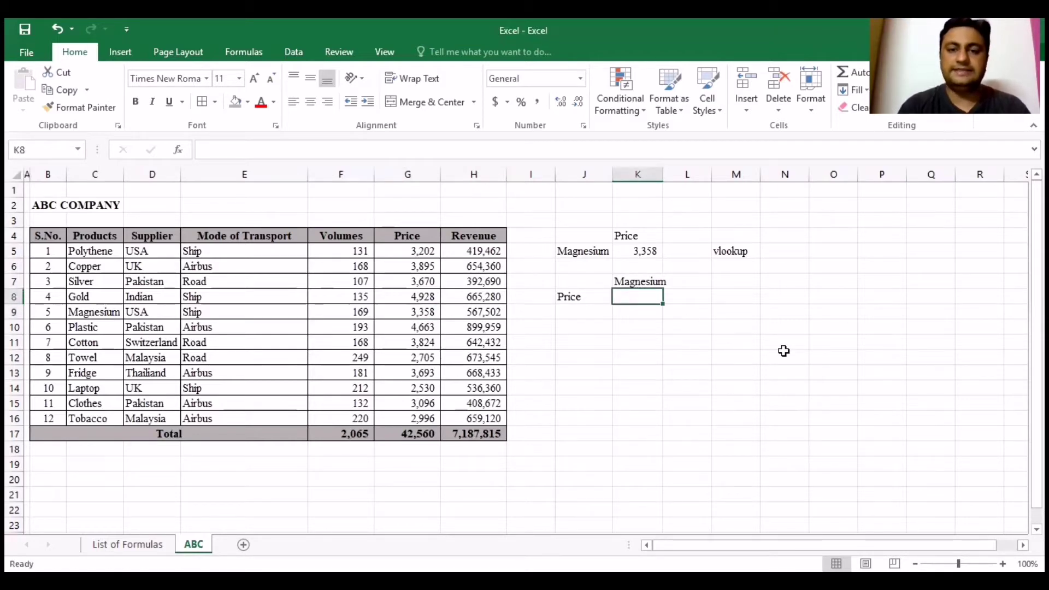
{"action": "left_click_drag", "start_coordinate": [75, 312], "coordinate": [426, 311]}
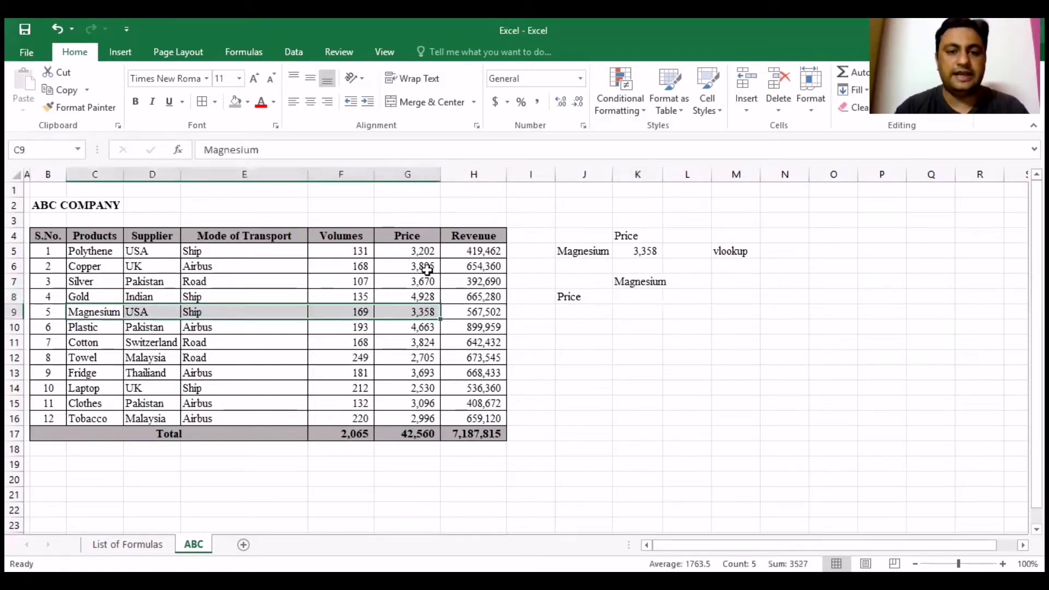
{"action": "left_click_drag", "start_coordinate": [410, 235], "coordinate": [416, 316]}
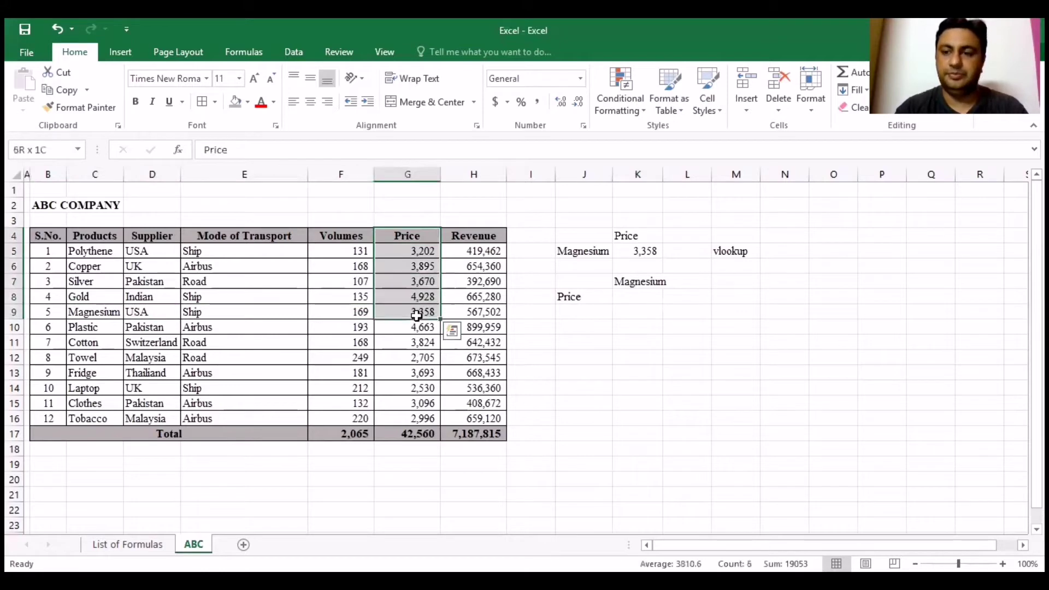
{"action": "left_click_drag", "start_coordinate": [89, 308], "coordinate": [407, 315]}
{"action": "left_click", "coordinate": [402, 234]}
{"action": "left_click_drag", "start_coordinate": [395, 274], "coordinate": [394, 309]}
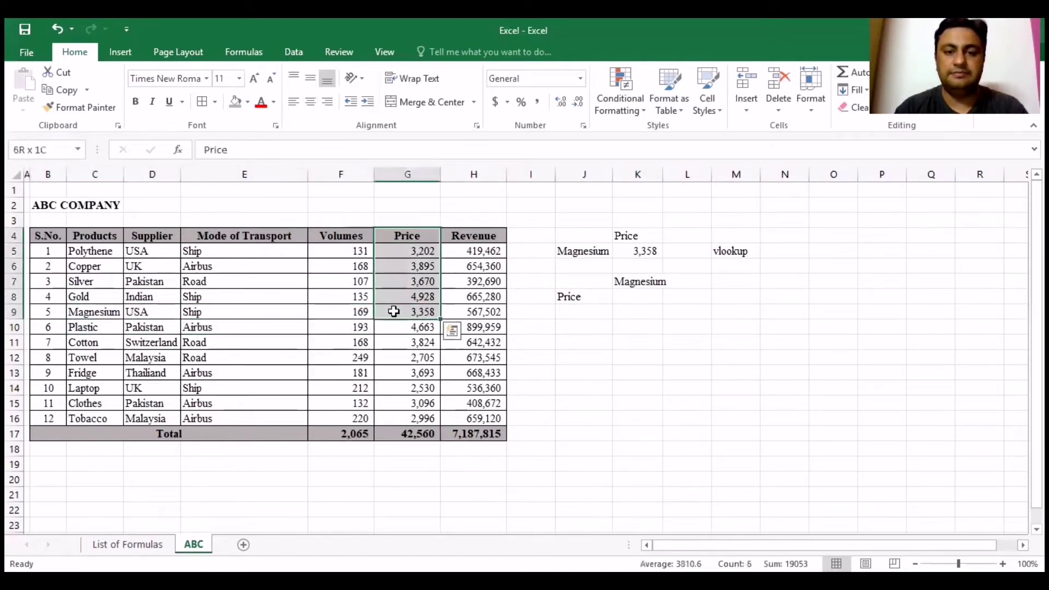
Step: Start an HLOOKUP formula in K8 with J8 as the lookup value and the absolute range $G$4:$G$9 as the table array
{"action": "left_click", "coordinate": [628, 297]}
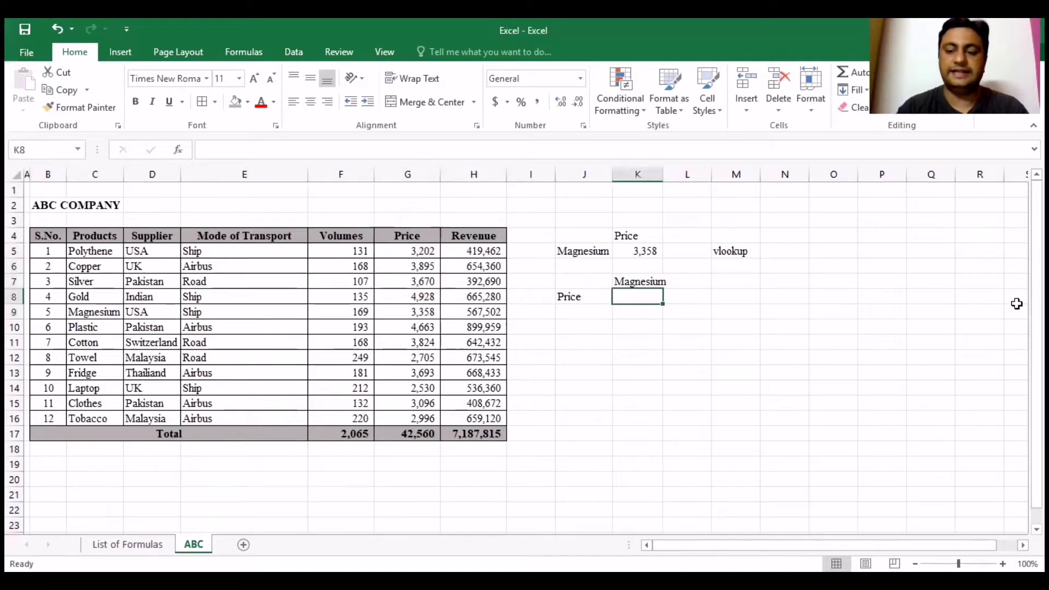
{"action": "type", "text": "="}
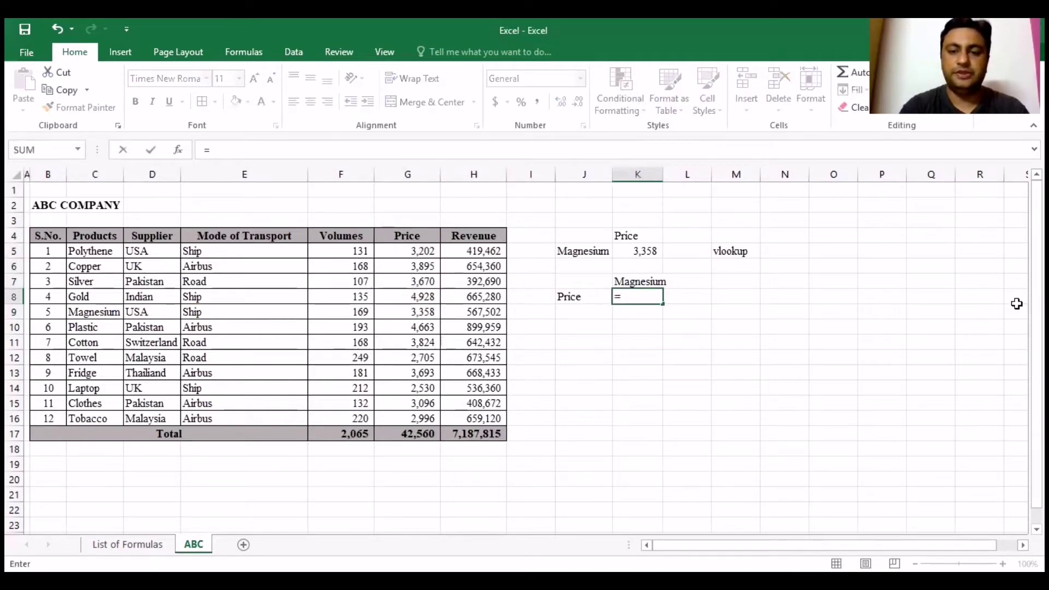
{"action": "type", "text": "hlookup("}
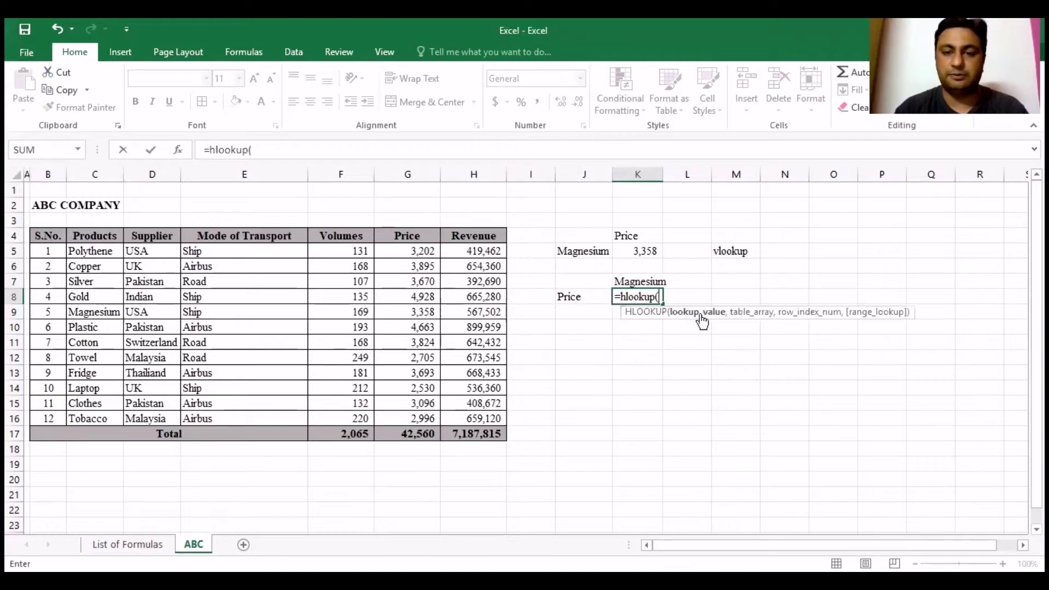
{"action": "left_click", "coordinate": [582, 296]}
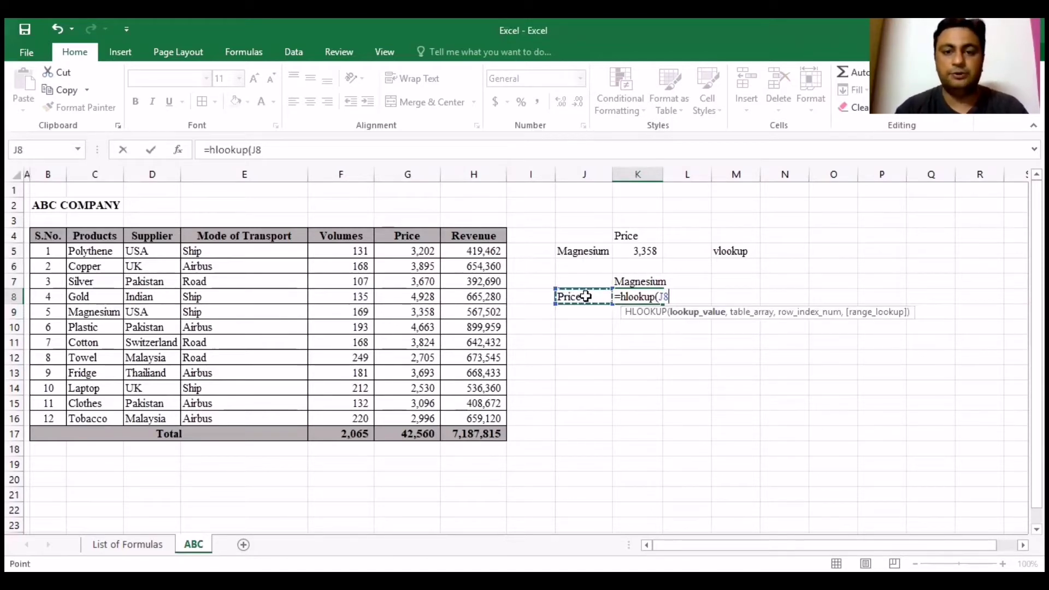
{"action": "type", "text": ","}
{"action": "left_click", "coordinate": [414, 237]}
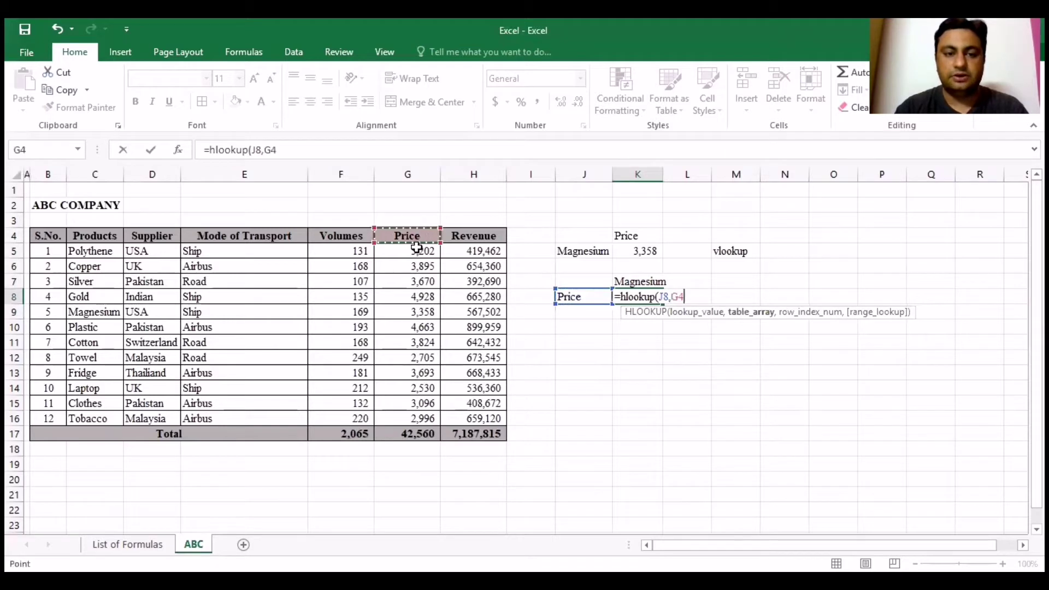
{"action": "left_click_drag", "start_coordinate": [416, 248], "coordinate": [395, 317]}
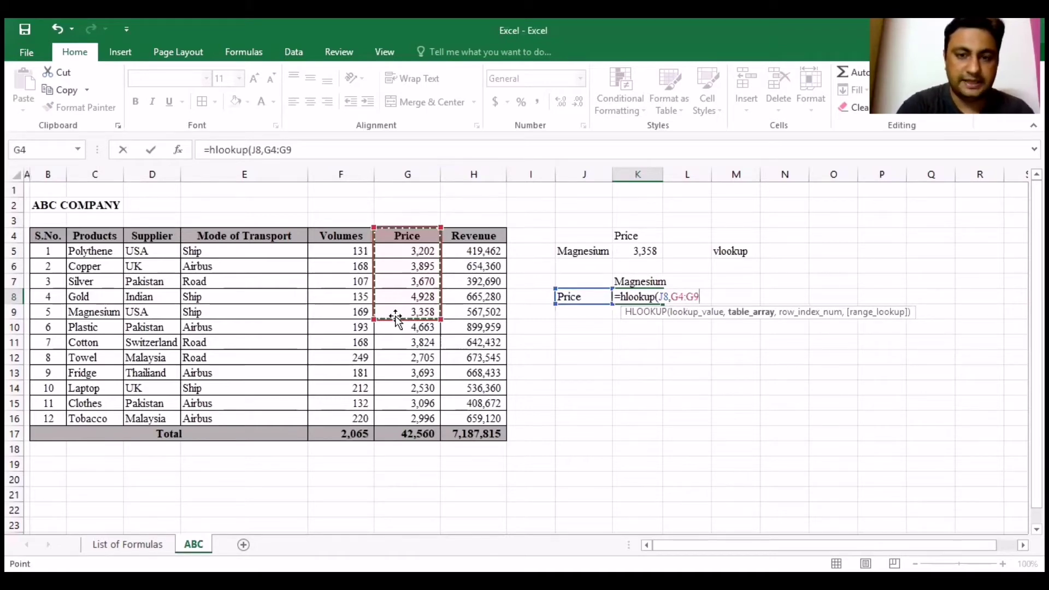
{"action": "key", "text": "F4"}
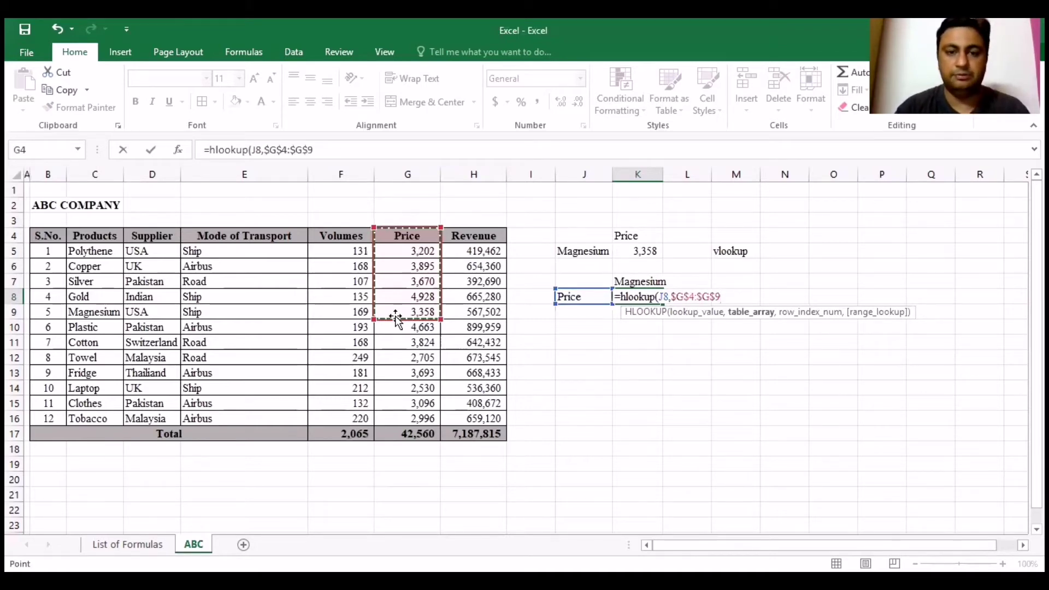
Step: Complete the K8 HLOOKUP with row index 6 for Magnesium and range lookup 0 for an exact match
{"action": "type", "text": ","}
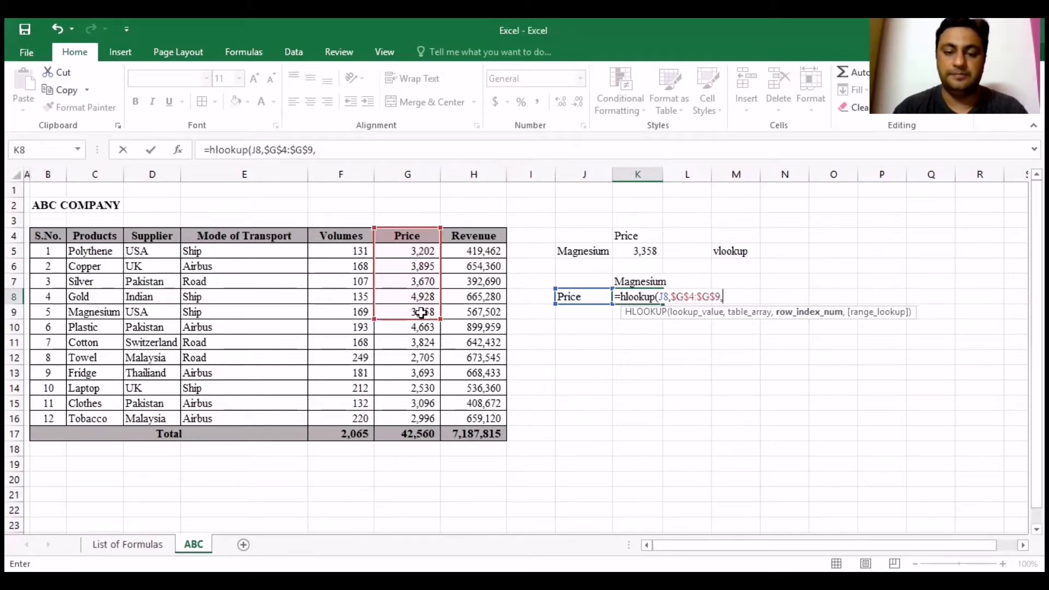
{"action": "type", "text": "6"}
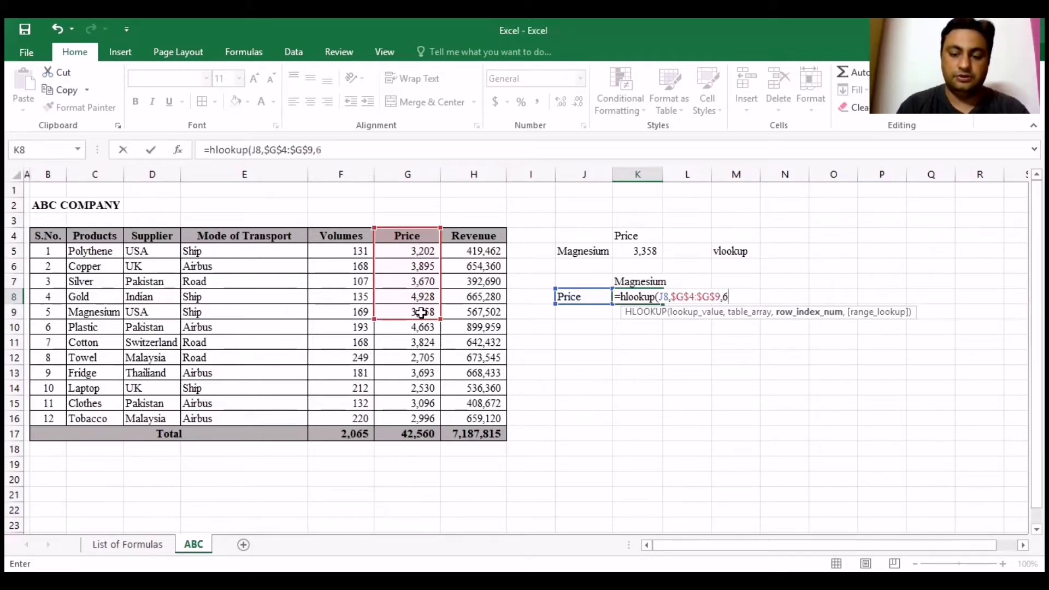
{"action": "type", "text": ",0"}
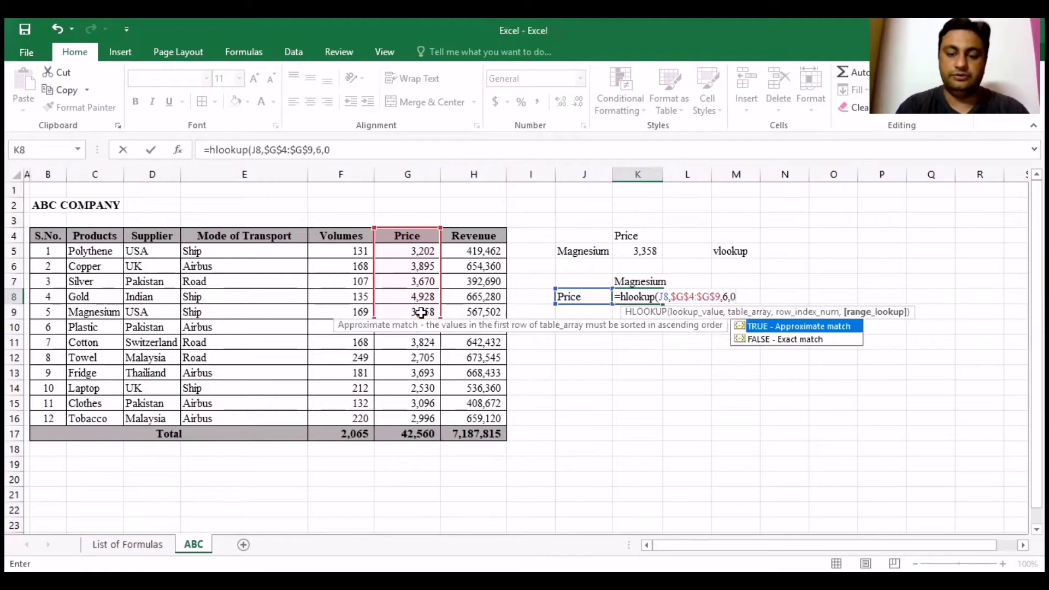
{"action": "type", "text": ")"}
{"action": "key", "text": "Return"}
{"action": "key", "text": "Up"}
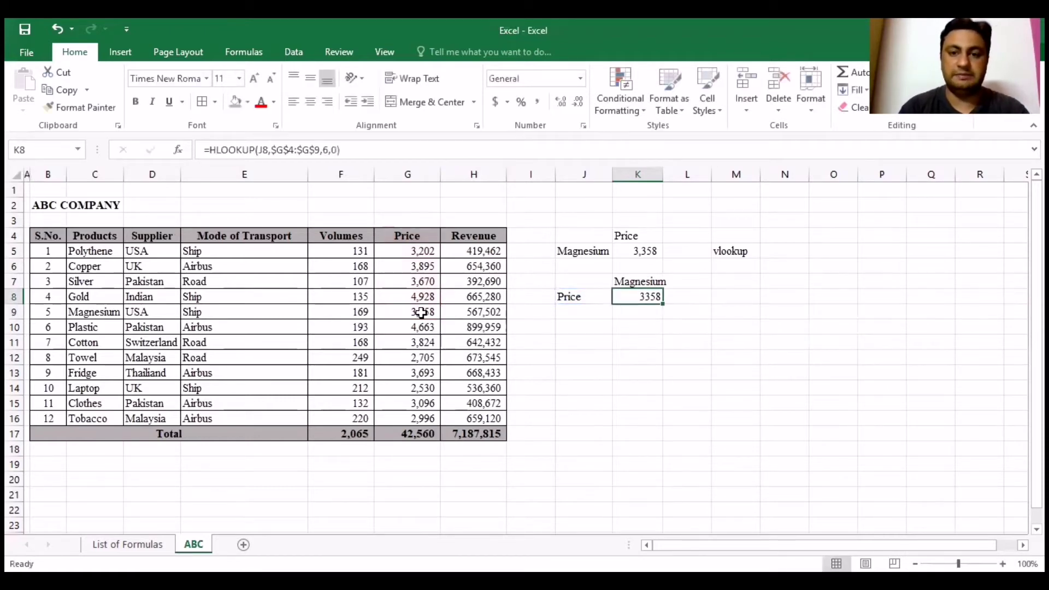
Step: Format the HLOOKUP result in K8 with a thousands separator and no decimal places
{"action": "left_click", "coordinate": [538, 101]}
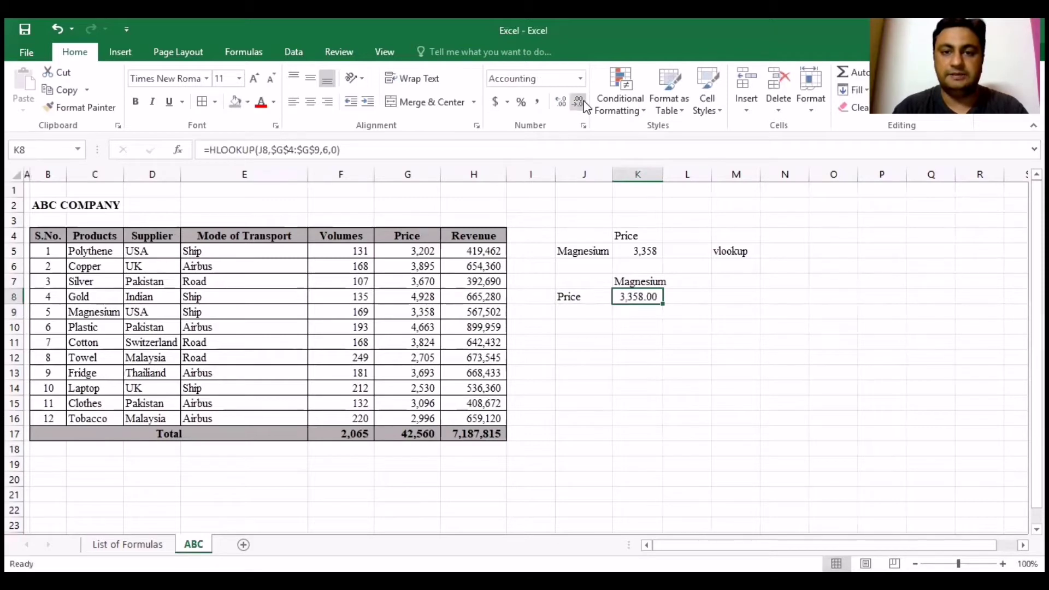
{"action": "left_click", "coordinate": [579, 101]}
{"action": "left_click", "coordinate": [578, 102]}
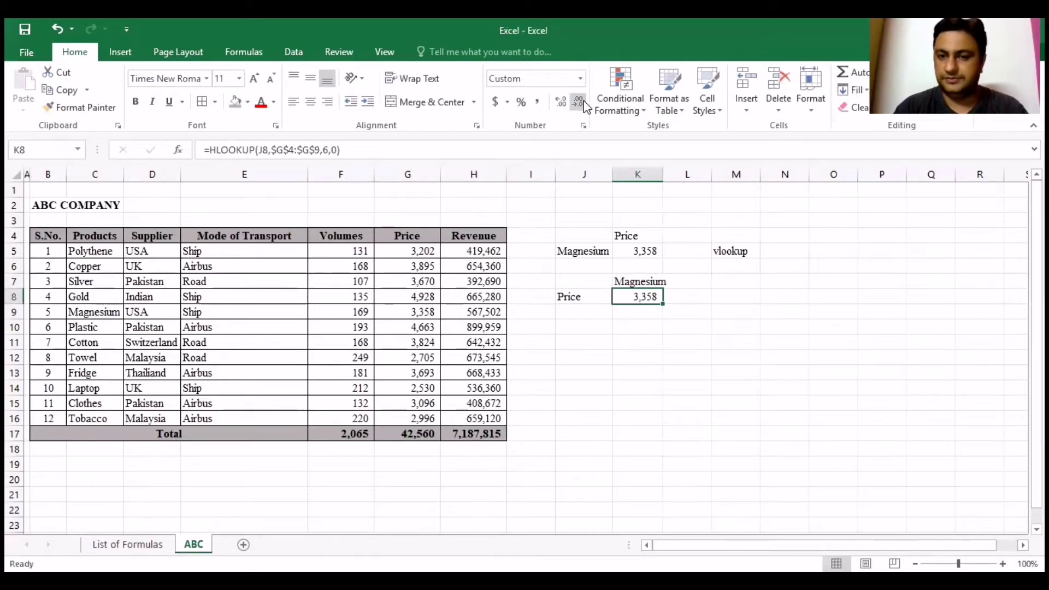
Step: Label the second formula by entering hlookup in cell M8
{"action": "left_click", "coordinate": [732, 297]}
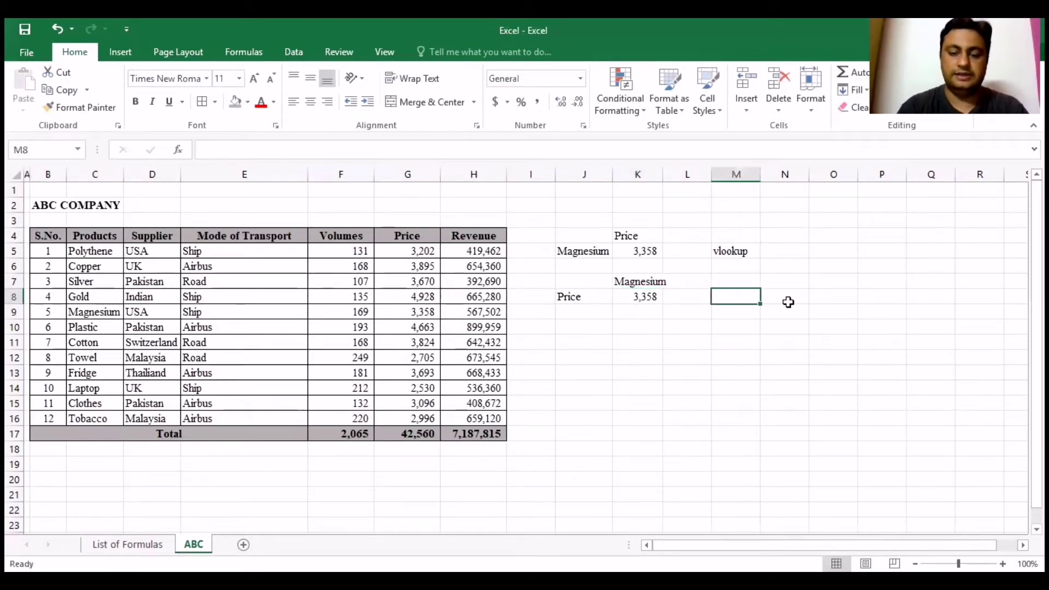
{"action": "type", "text": "hlookup"}
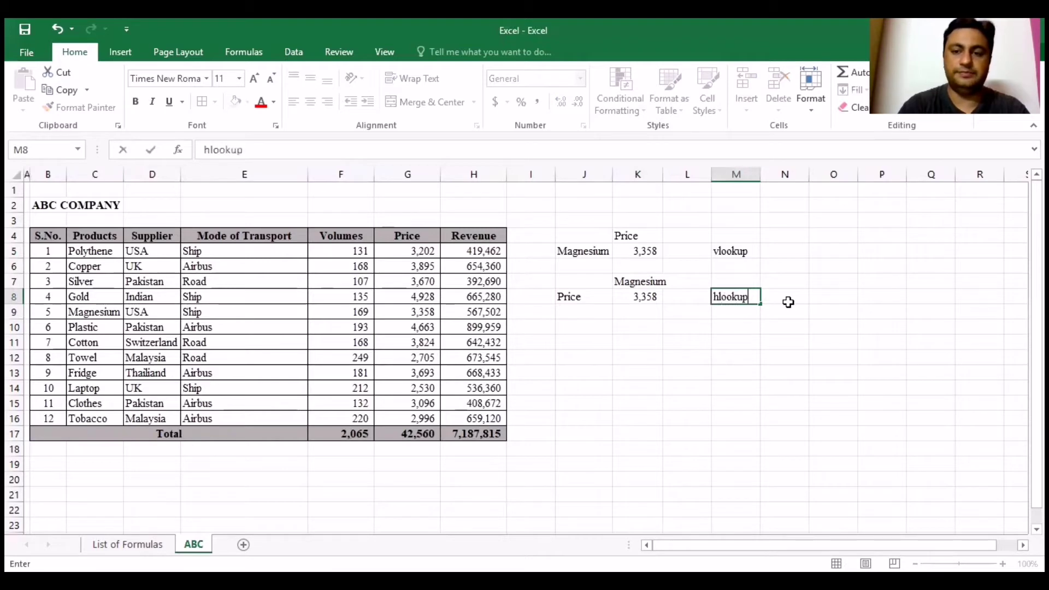
{"action": "key", "text": "Return"}
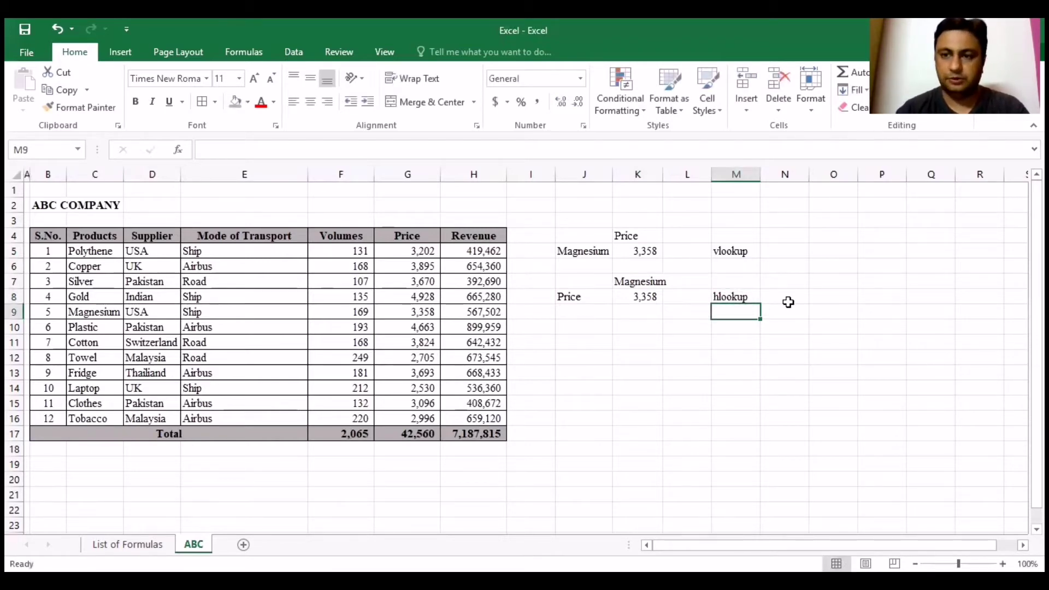
{"action": "left_click", "coordinate": [744, 295]}
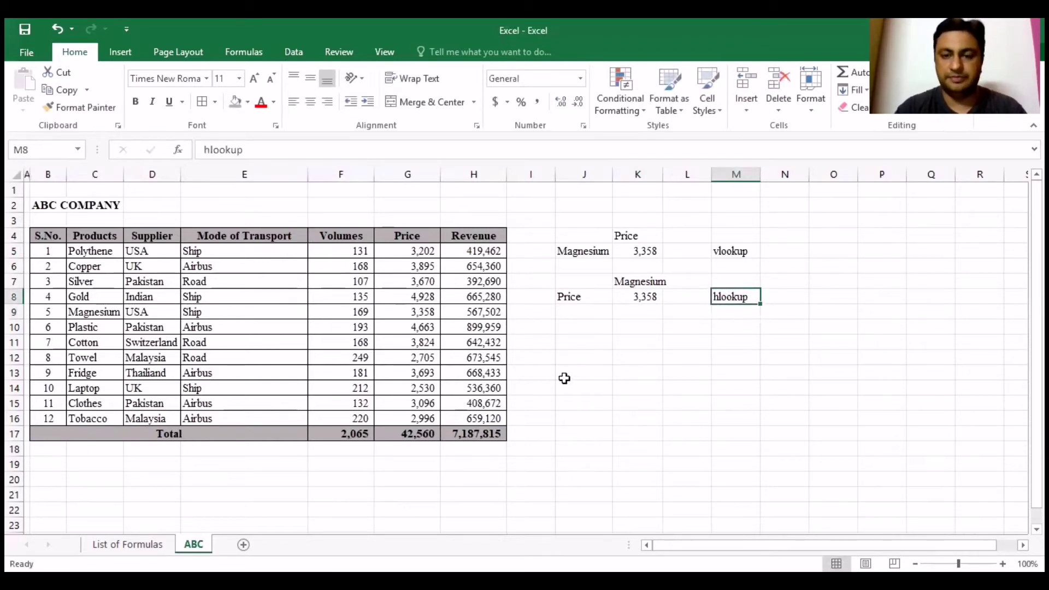
{"action": "left_click", "coordinate": [563, 326]}
{"action": "left_click", "coordinate": [594, 338]}
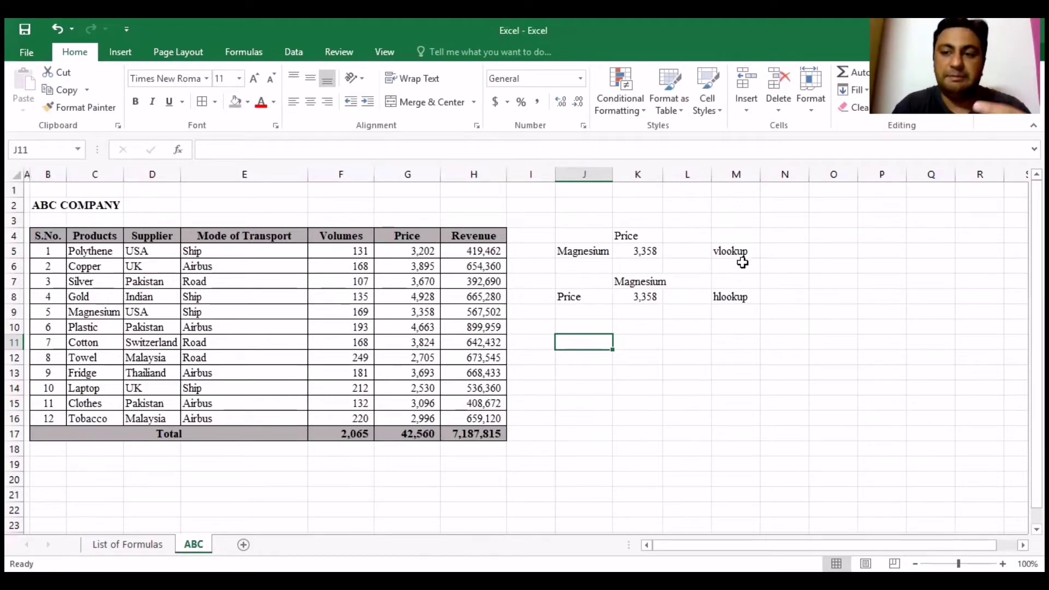
{"action": "left_click", "coordinate": [633, 282]}
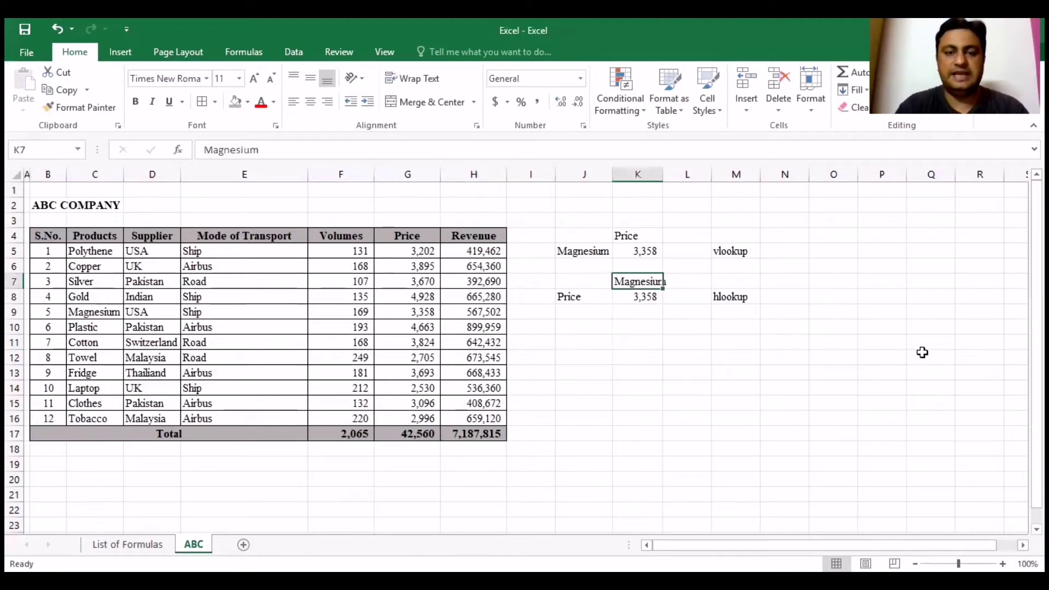
Step: Try gold as the product heading above the HLOOKUP result in K7 and undo the entry
{"action": "type", "text": "gold"}
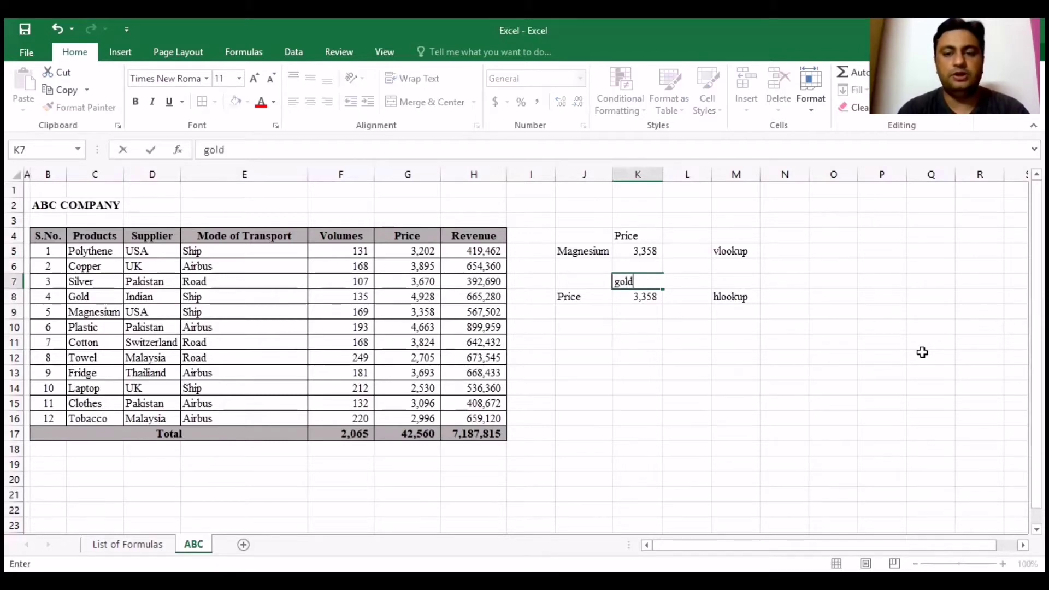
{"action": "key", "text": "Return"}
{"action": "key", "text": "Up"}
{"action": "key", "text": "ctrl+z"}
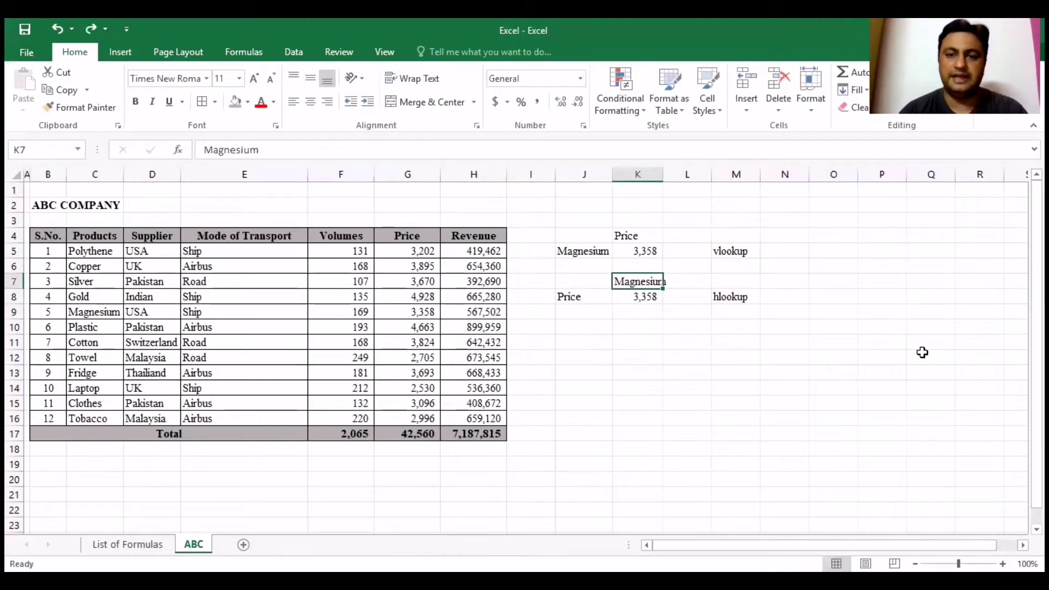
Step: Enter the lookup labels Magnesium in J11 and Price in J12 below the two lookup examples
{"action": "key", "text": "Down"}
{"action": "key", "text": "Down"}
{"action": "key", "text": "Down"}
{"action": "key", "text": "Left"}
{"action": "key", "text": "Down"}
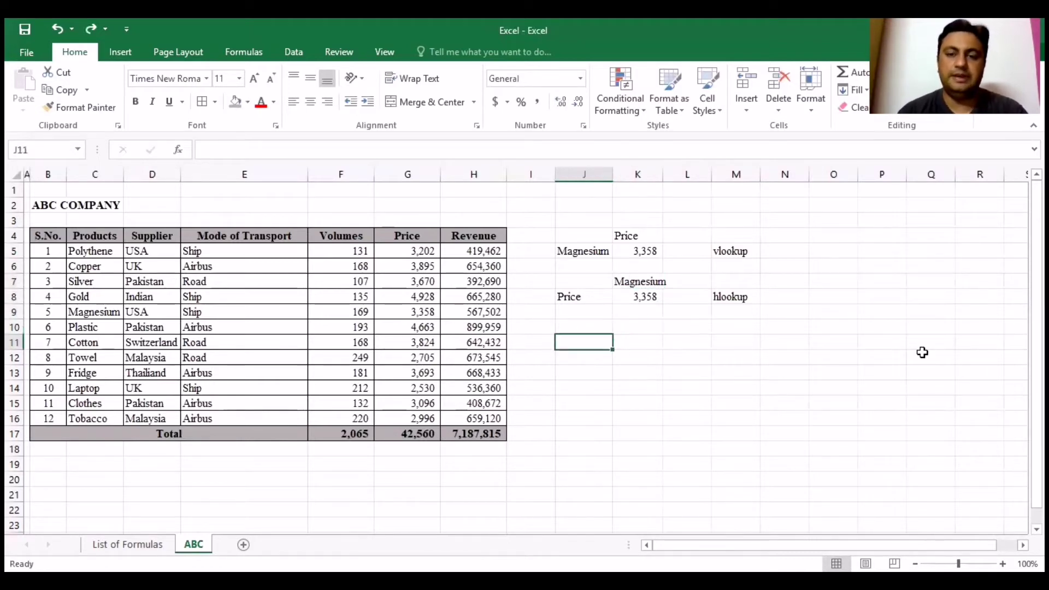
{"action": "type", "text": "Magnesiu"}
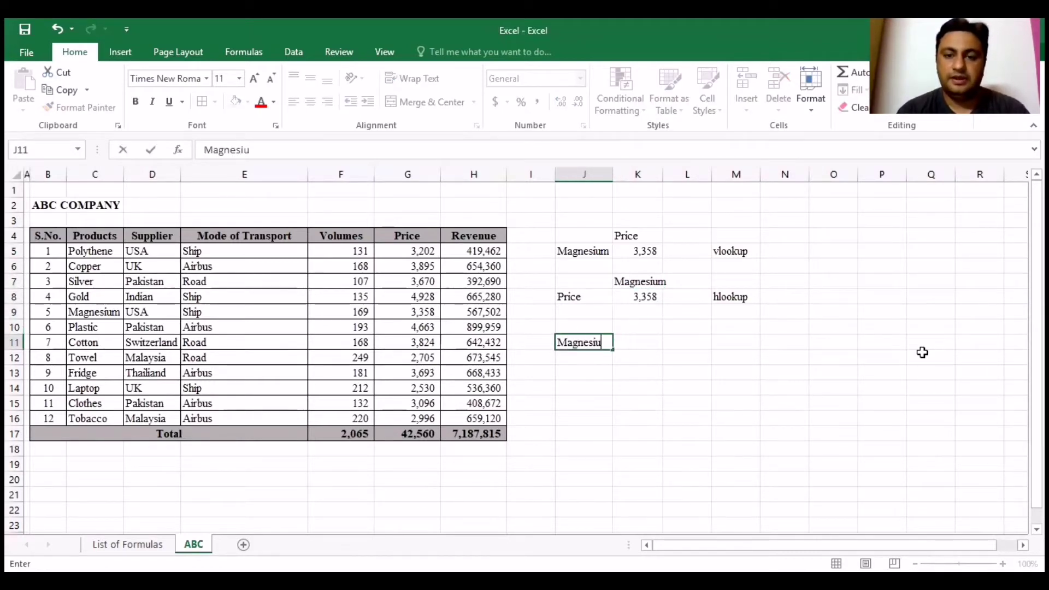
{"action": "type", "text": "m"}
{"action": "key", "text": "Return"}
{"action": "key", "text": "Up"}
{"action": "key", "text": "Right"}
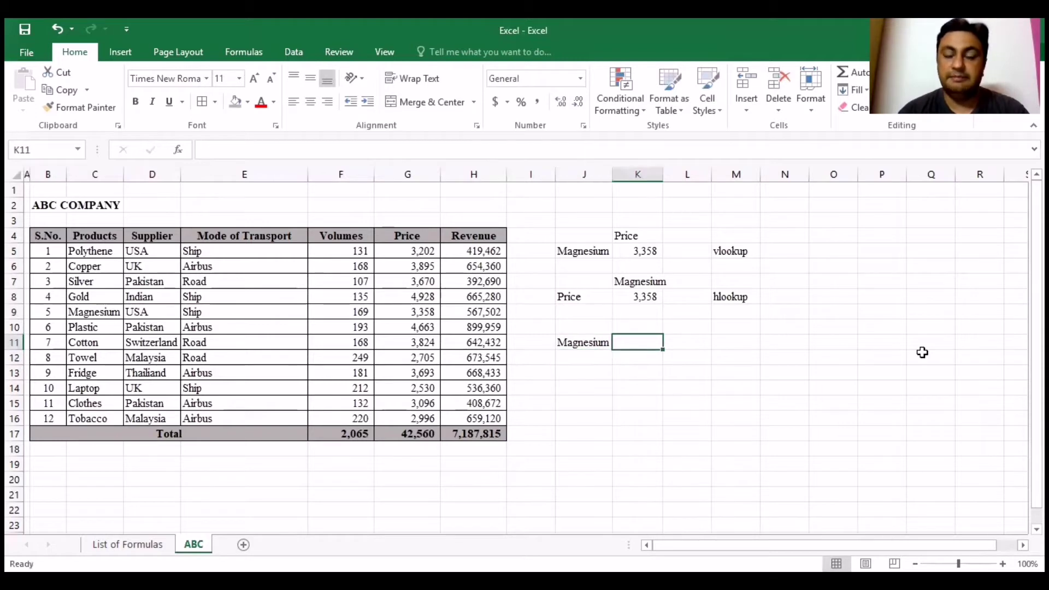
{"action": "key", "text": "Left"}
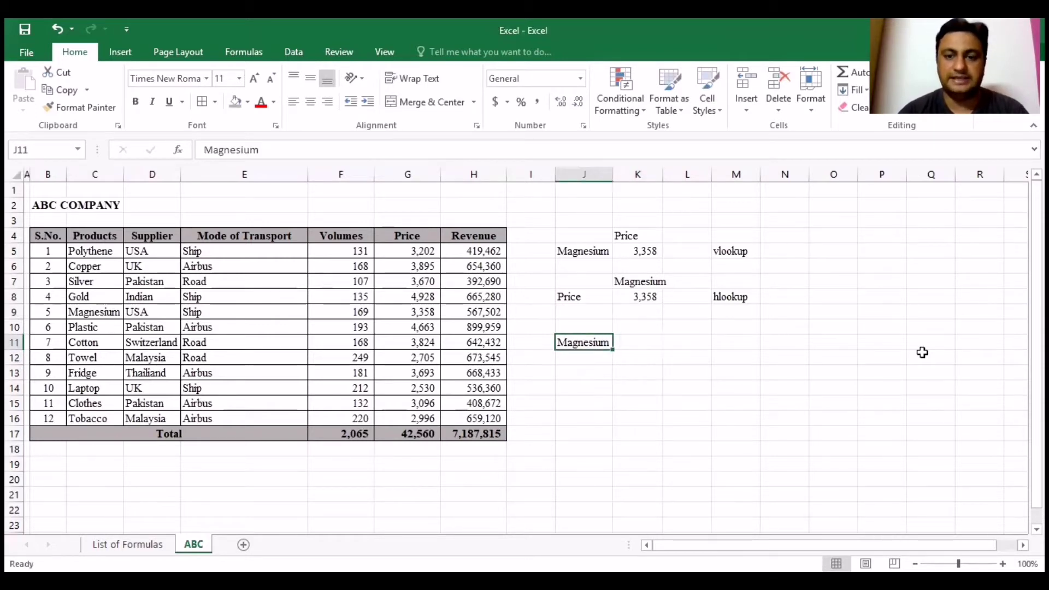
{"action": "key", "text": "Down"}
{"action": "type", "text": "Price"}
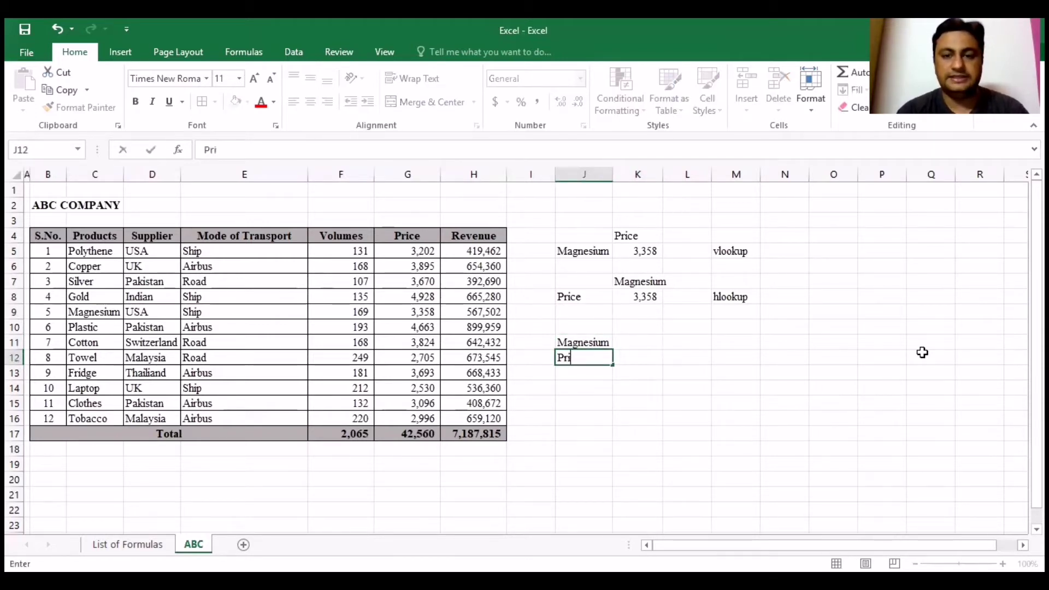
{"action": "key", "text": "Return"}
Step: Start a MATCH formula in K11 with the Magnesium label in J11 as the lookup value
{"action": "key", "text": "Up"}
{"action": "key", "text": "Up"}
{"action": "key", "text": "Right"}
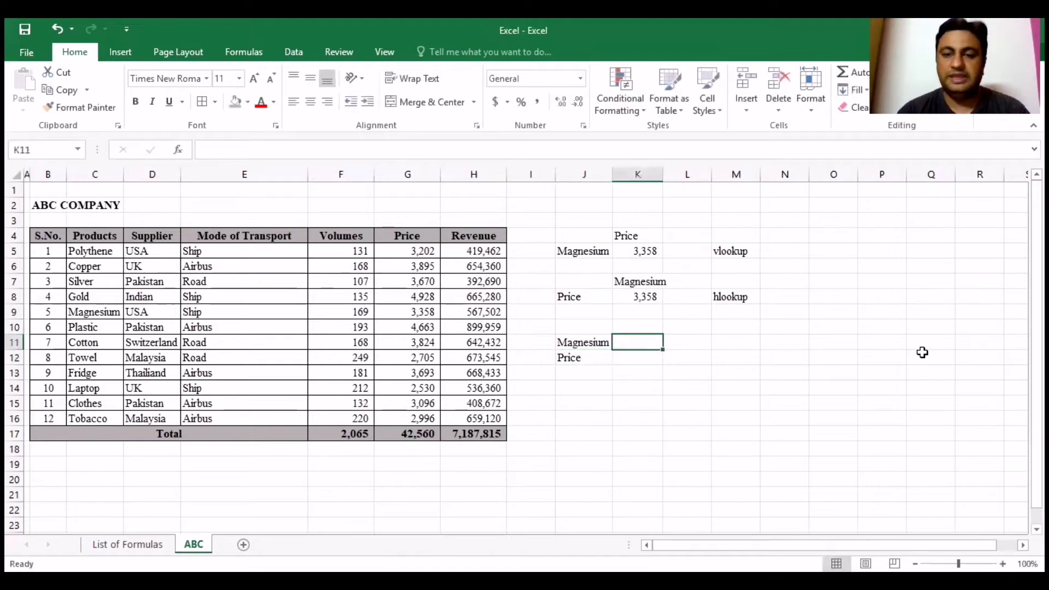
{"action": "type", "text": "="}
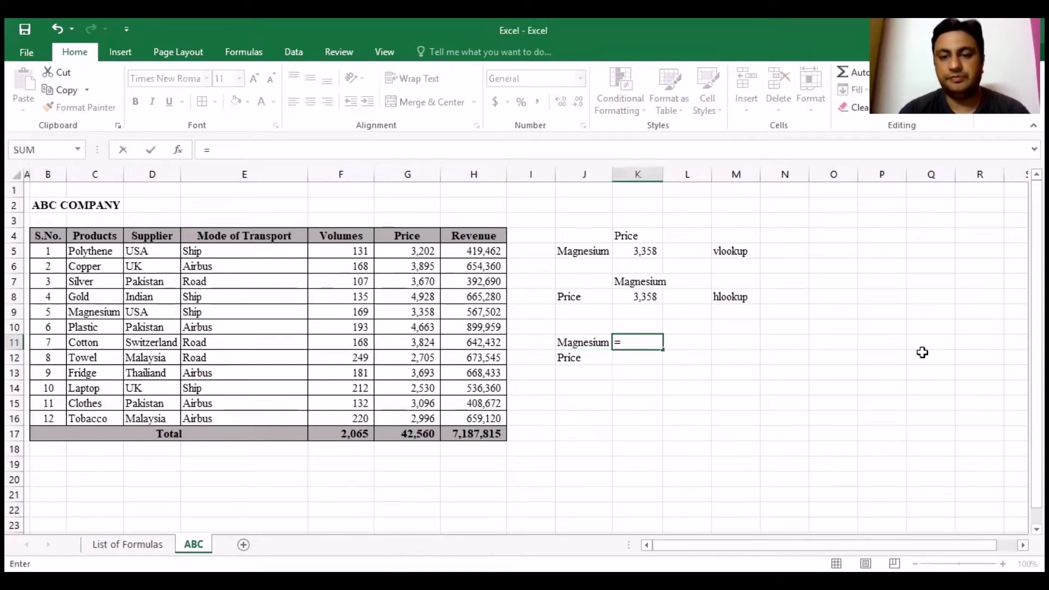
{"action": "type", "text": "match("}
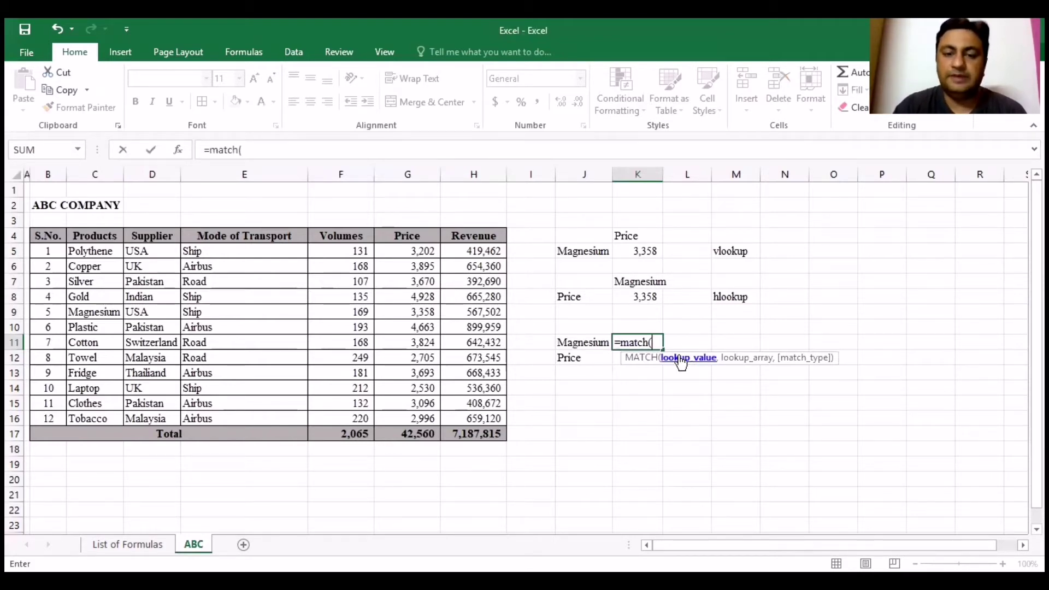
{"action": "left_click", "coordinate": [588, 342]}
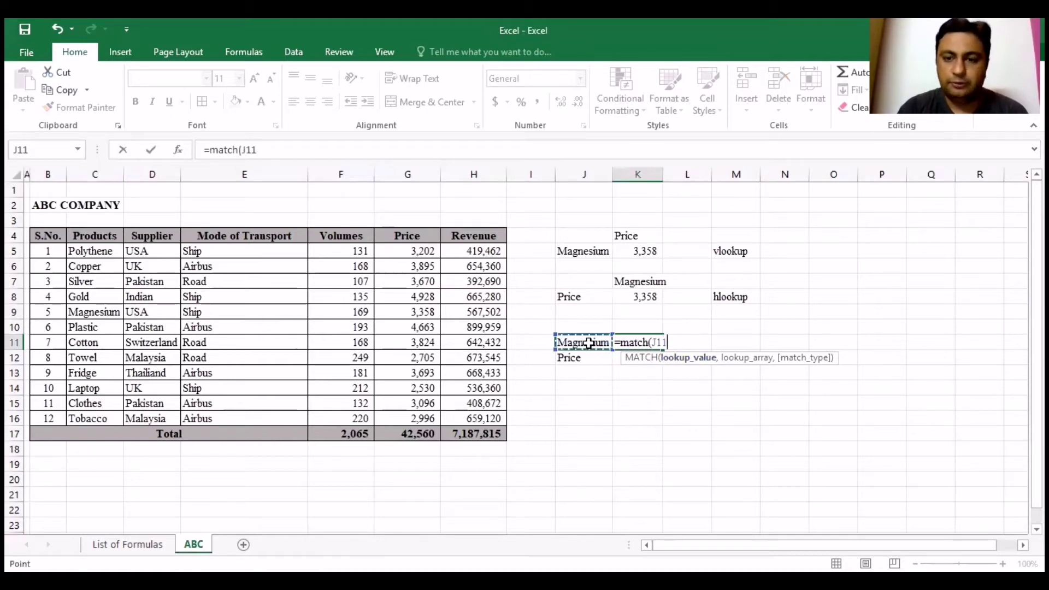
{"action": "type", "text": ","}
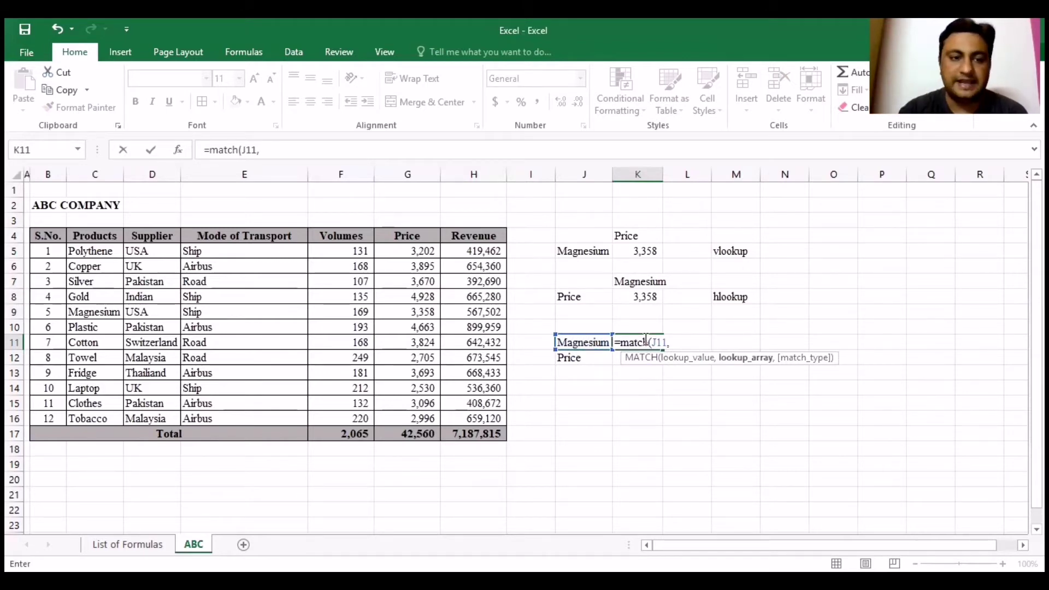
Step: Complete the K11 MATCH with the absolute product range $C$4:$C$16 as lookup array and match type 0 for an exact match
{"action": "left_click", "coordinate": [104, 230]}
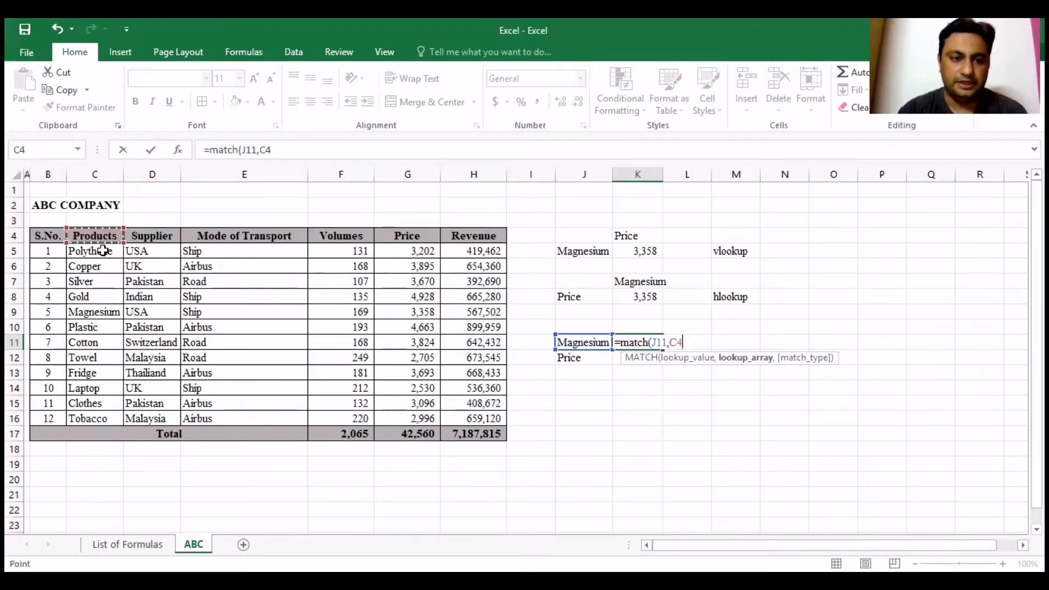
{"action": "left_click_drag", "start_coordinate": [104, 251], "coordinate": [96, 418]}
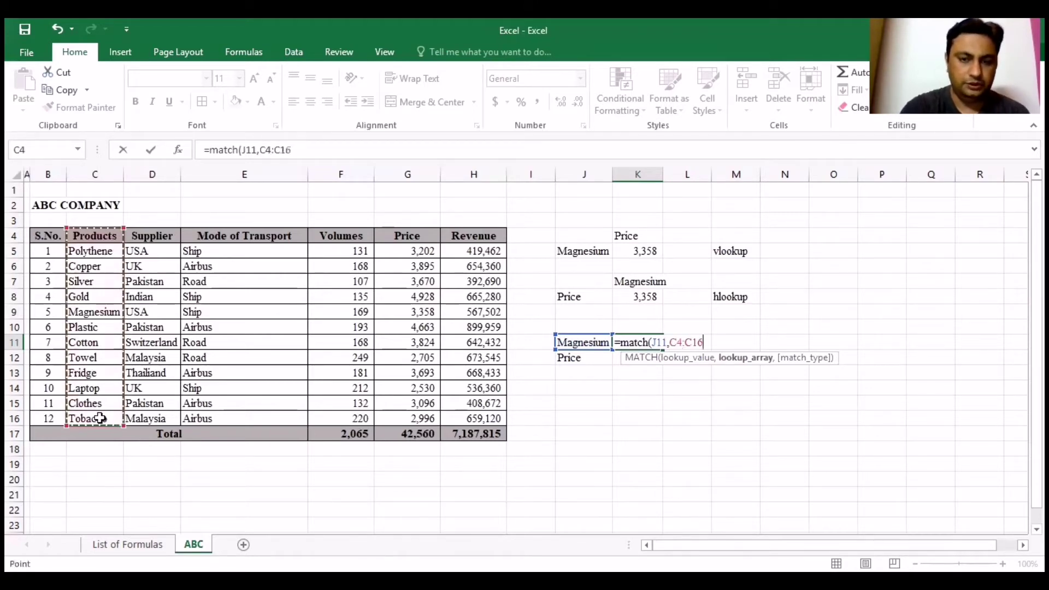
{"action": "key", "text": "F4"}
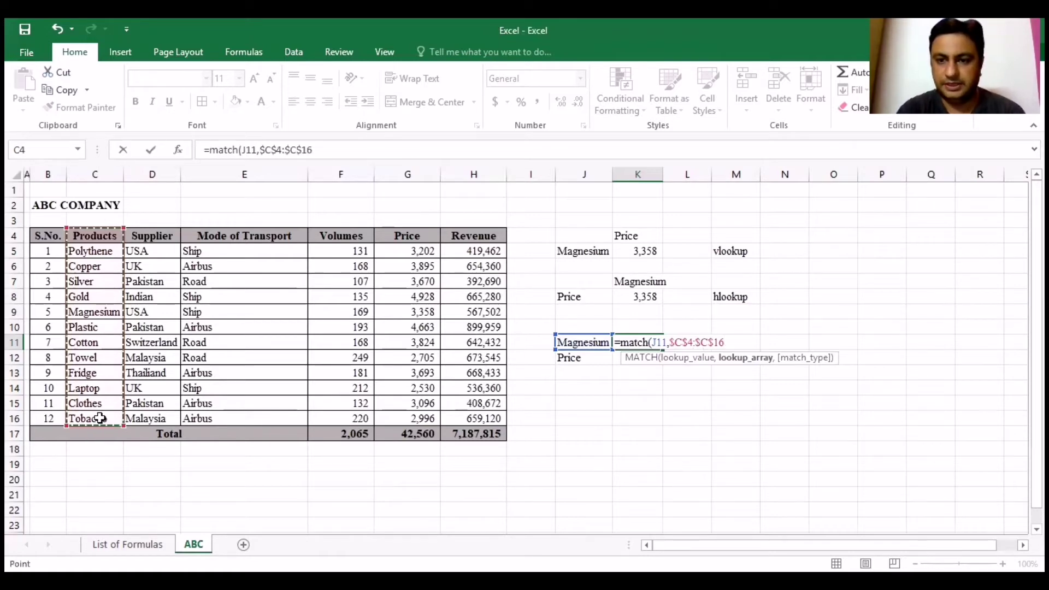
{"action": "type", "text": ","}
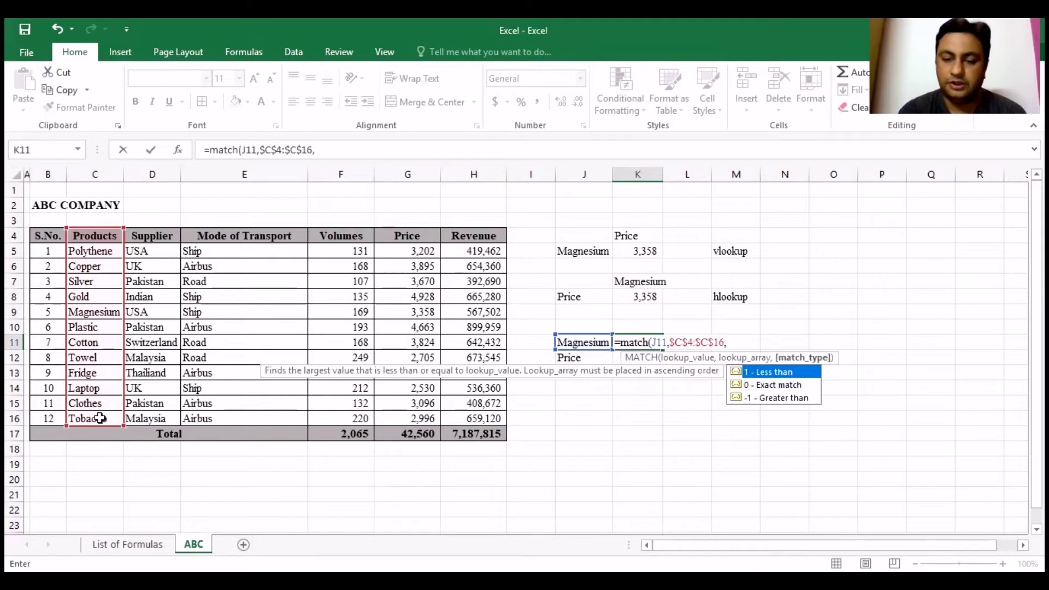
{"action": "type", "text": "0"}
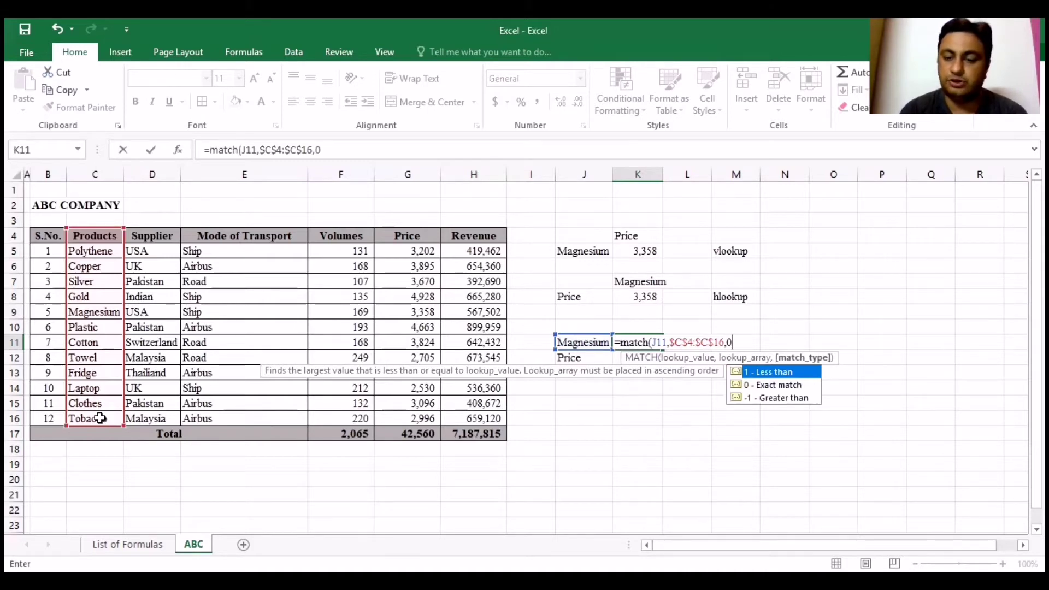
{"action": "type", "text": ")"}
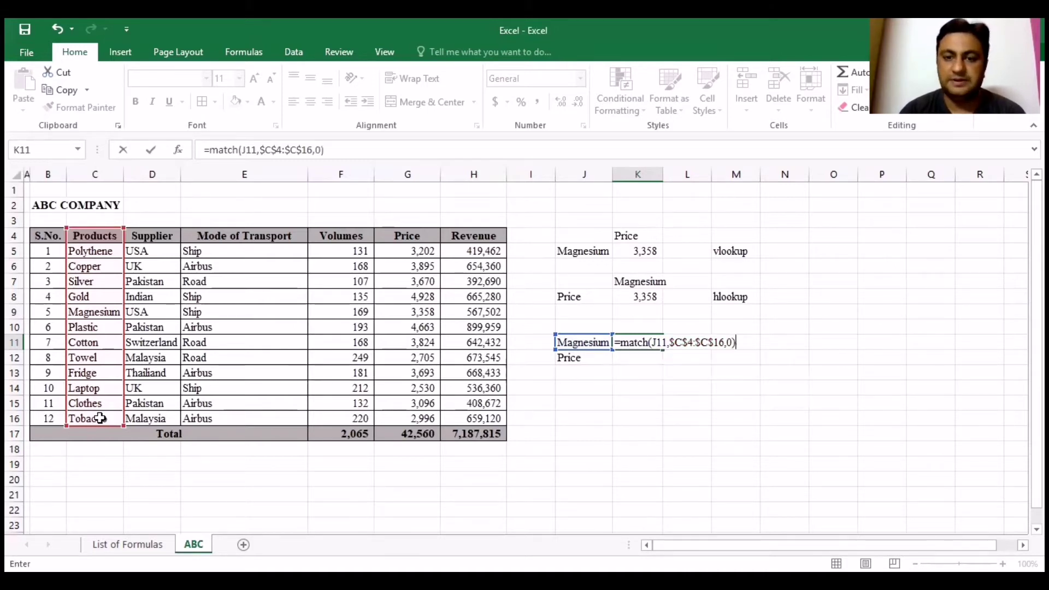
{"action": "key", "text": "ctrl+Return"}
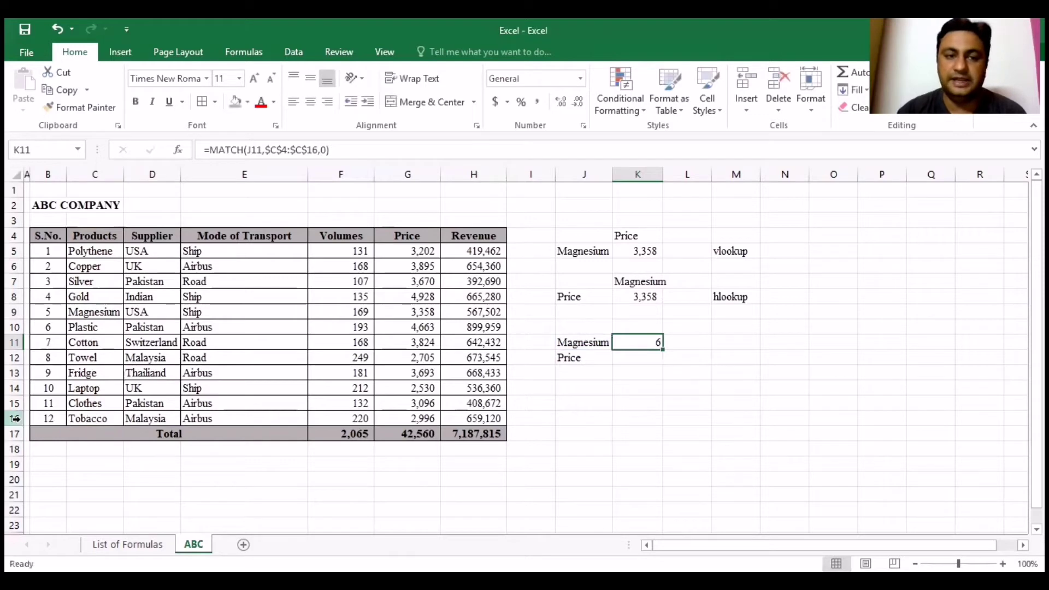
Step: Examine the product rows down to Magnesium and compare the HLOOKUP formula in K8 with the MATCH formula in K11
{"action": "left_click", "coordinate": [97, 250]}
{"action": "left_click", "coordinate": [94, 267]}
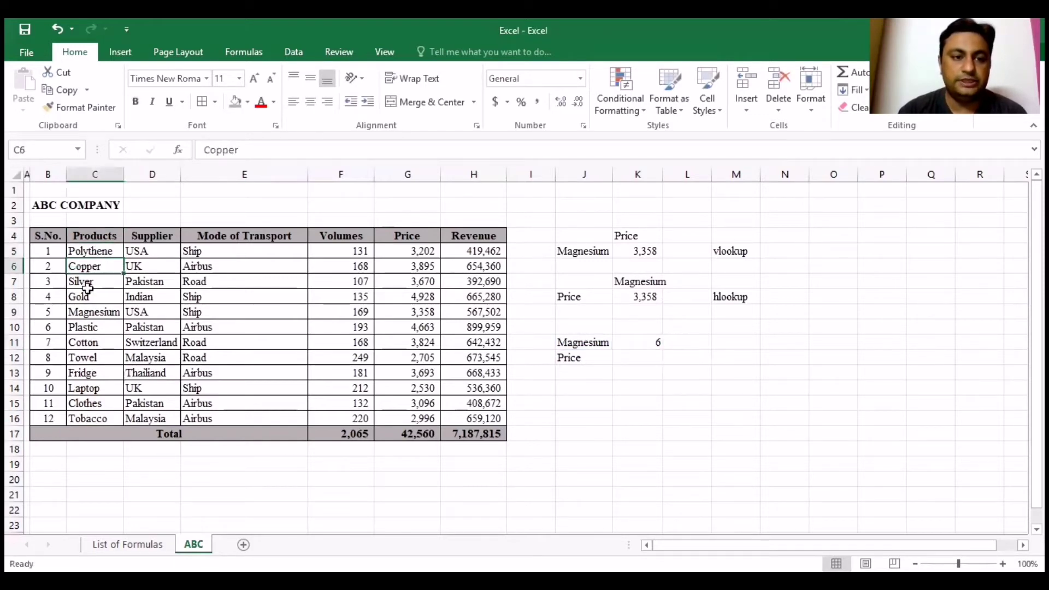
{"action": "left_click", "coordinate": [87, 284]}
{"action": "left_click", "coordinate": [86, 298]}
{"action": "left_click", "coordinate": [86, 316]}
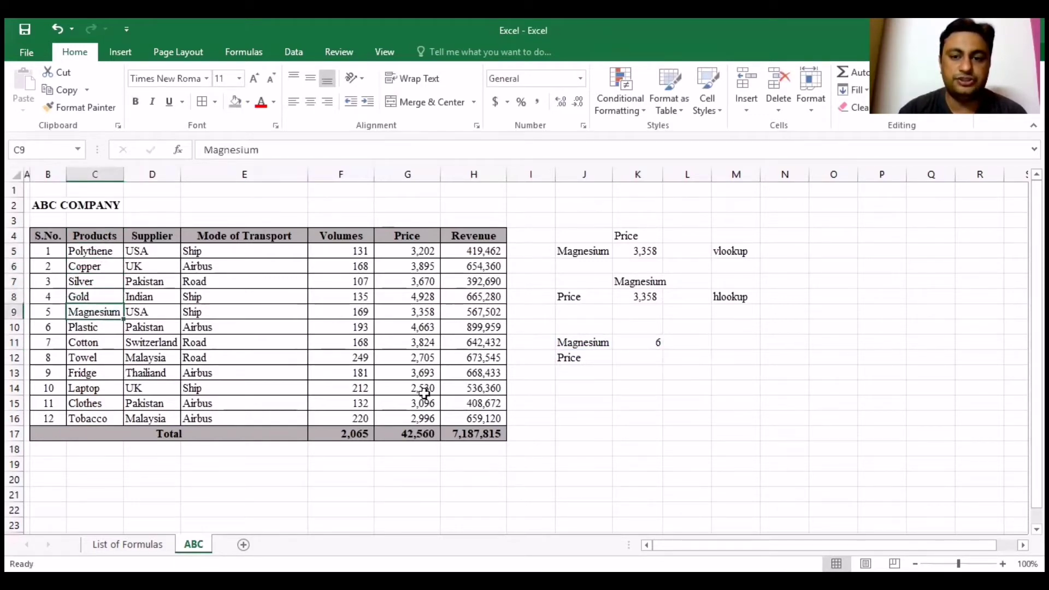
{"action": "left_click", "coordinate": [651, 342]}
{"action": "left_click", "coordinate": [633, 294]}
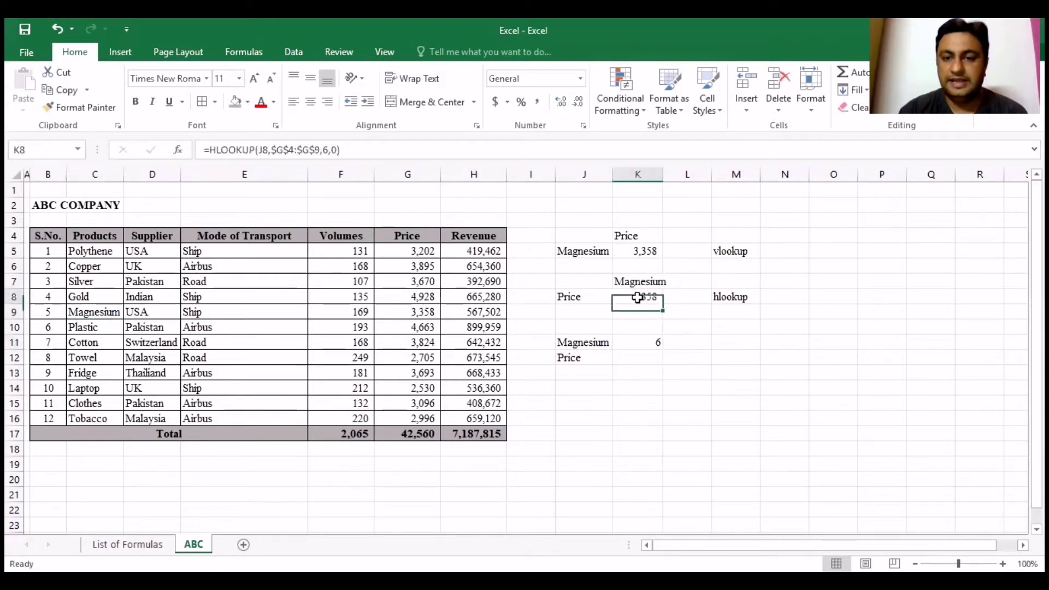
{"action": "left_click", "coordinate": [653, 342]}
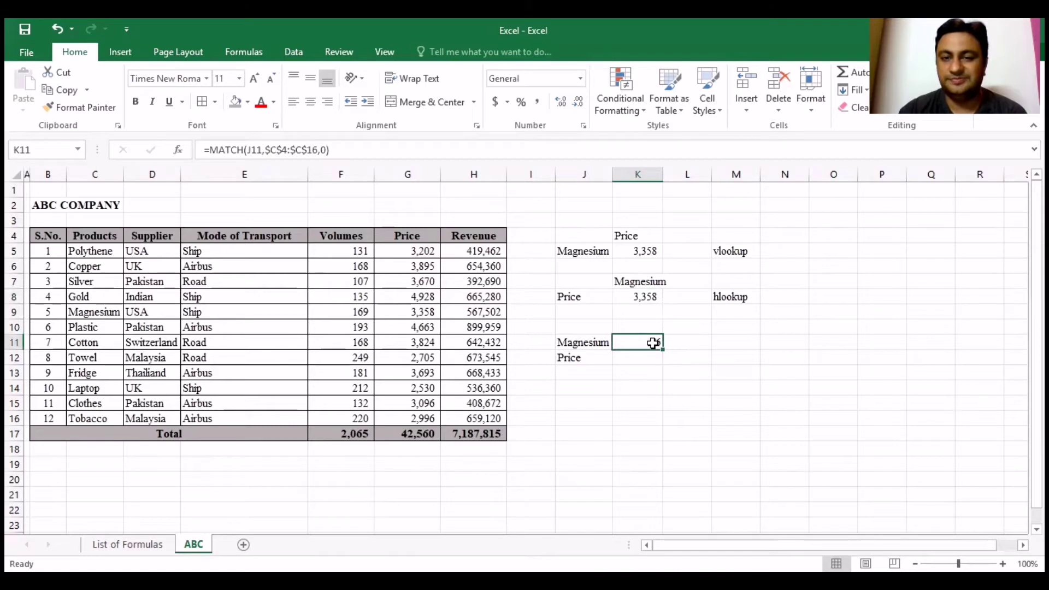
{"action": "left_click", "coordinate": [643, 356]}
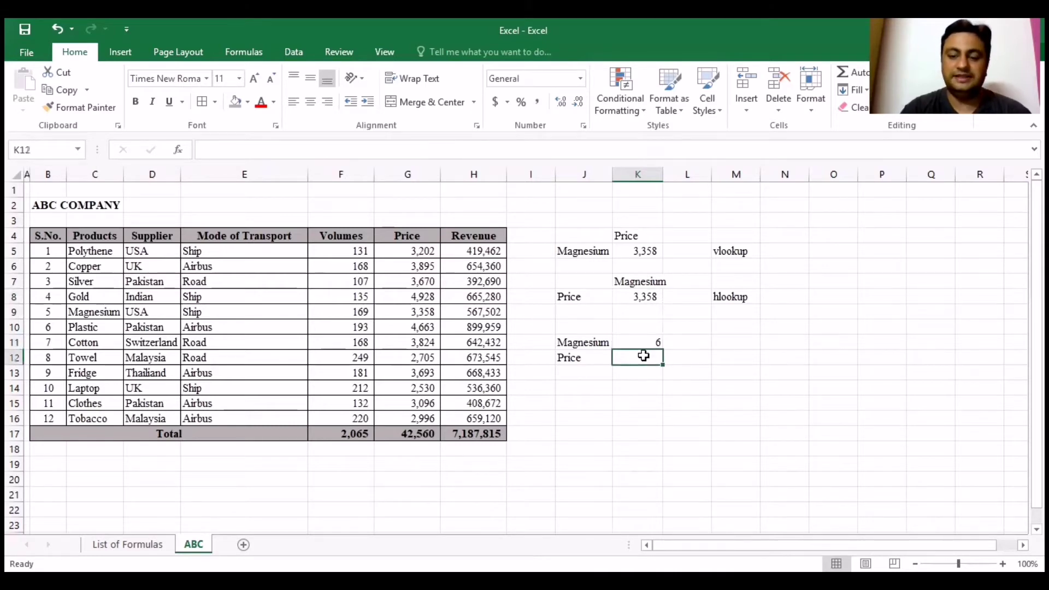
{"action": "type", "text": "="}
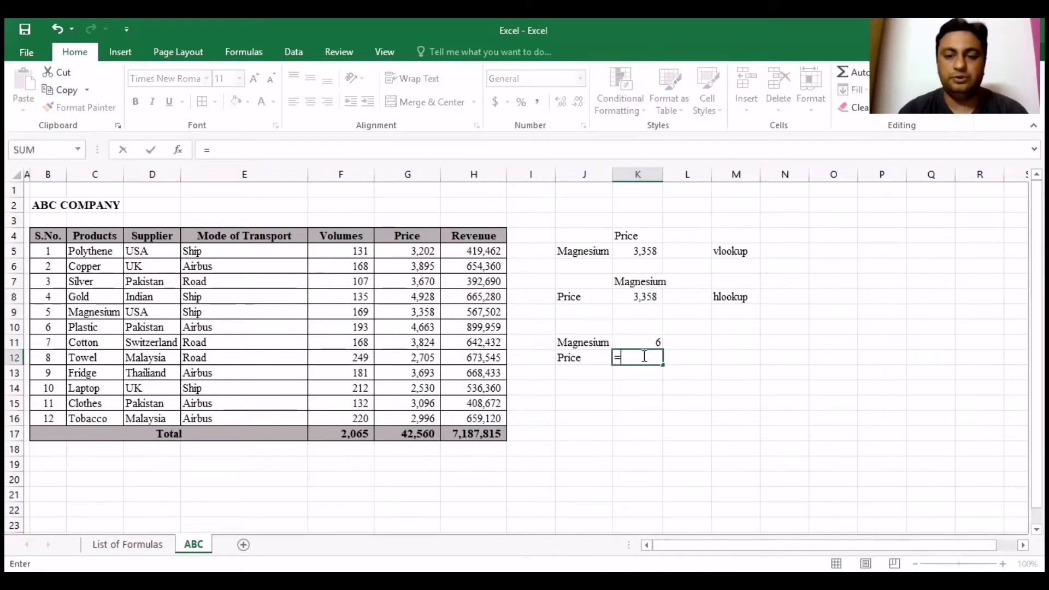
{"action": "type", "text": "VLOOKUP("}
{"action": "key", "text": "Left"}
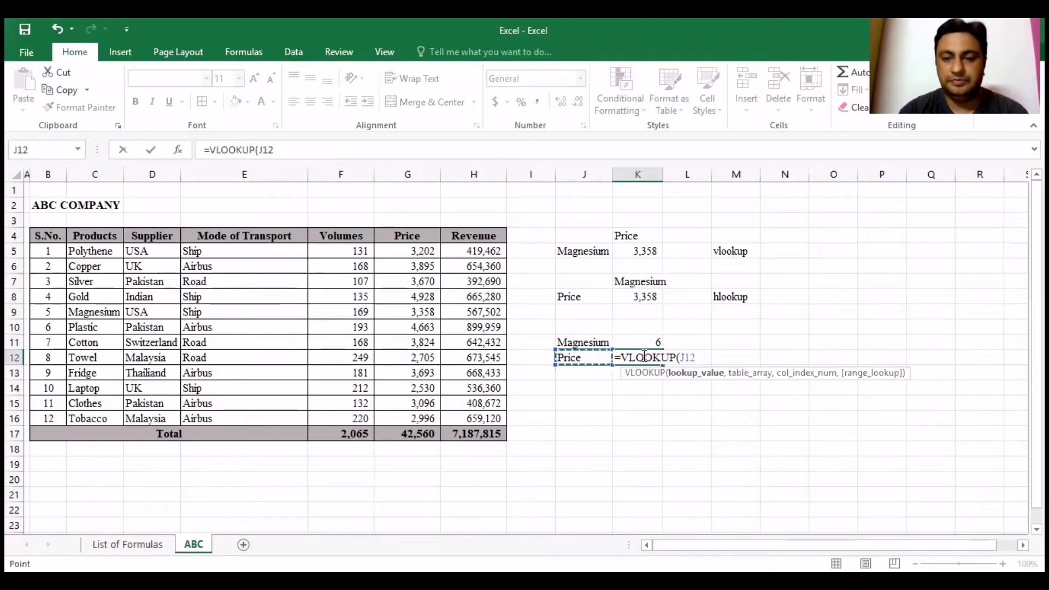
{"action": "key", "text": "Escape"}
Step: Start a MATCH formula in K12 with the Price label in J12 as the lookup value
{"action": "type", "text": "="}
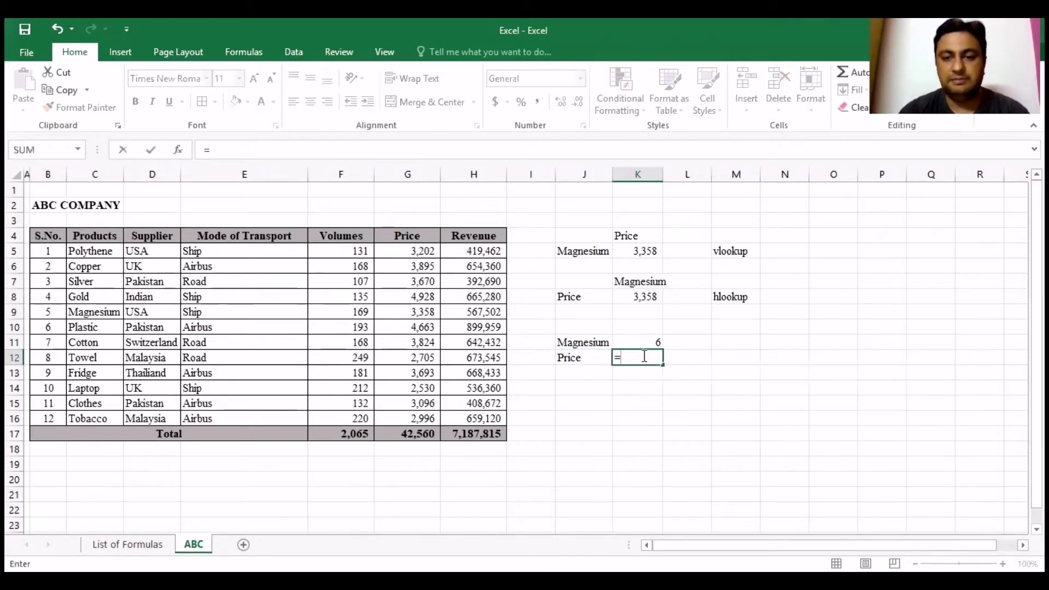
{"action": "type", "text": "match("}
{"action": "key", "text": "Left"}
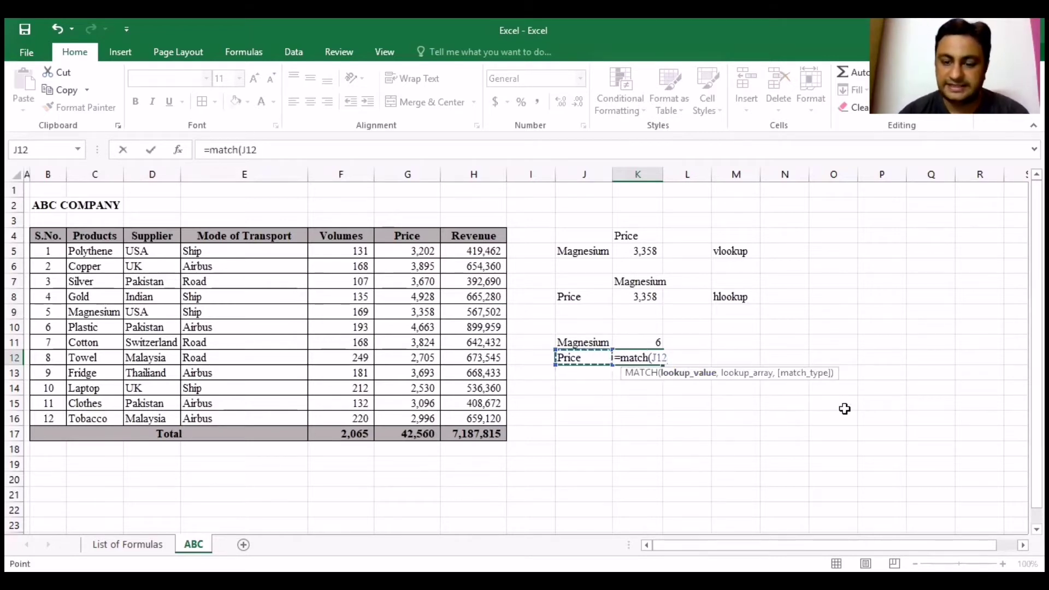
{"action": "type", "text": ","}
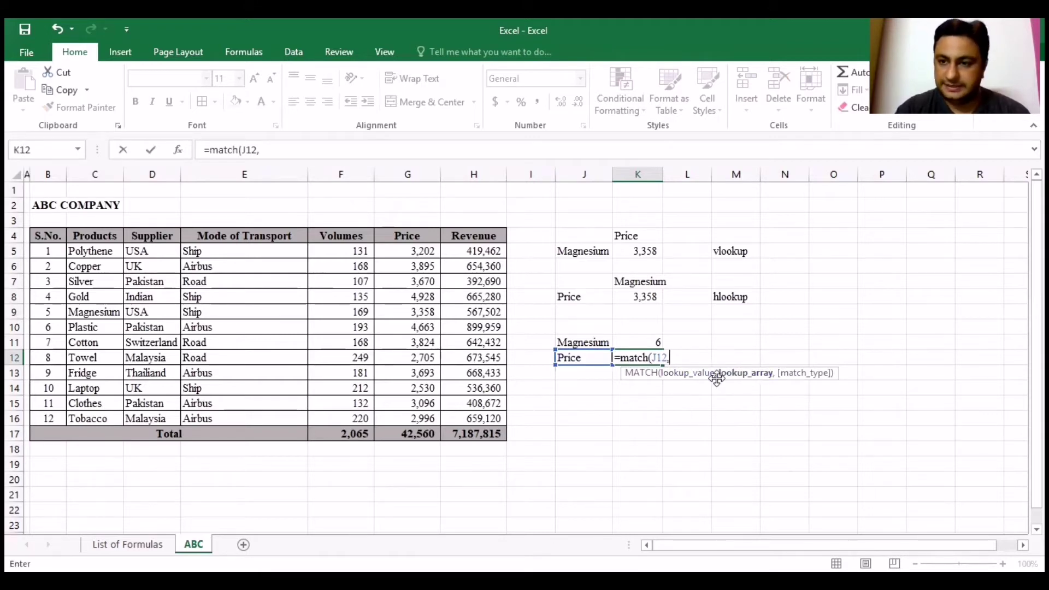
Step: Complete the K12 MATCH with the absolute header range $C$4:$H$4 as lookup array and match type 0 for an exact match
{"action": "left_click", "coordinate": [16, 236]}
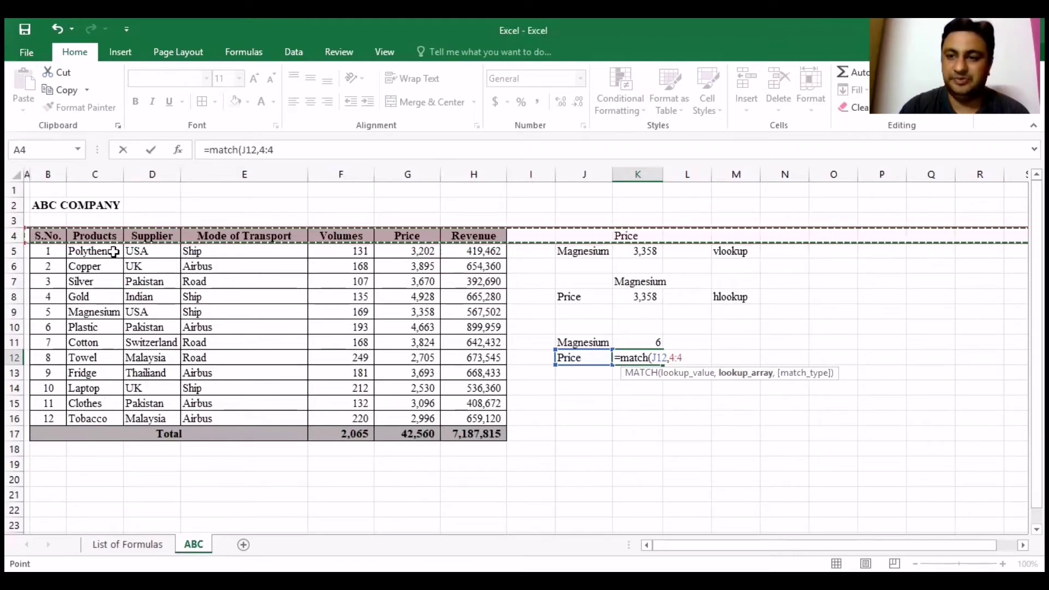
{"action": "left_click", "coordinate": [101, 234]}
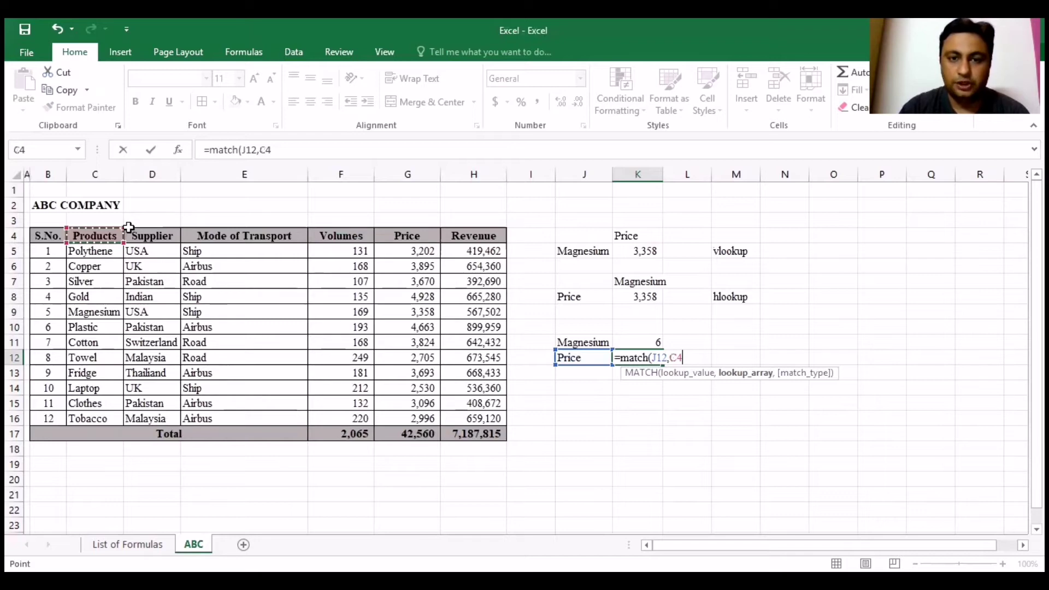
{"action": "left_click_drag", "start_coordinate": [128, 227], "coordinate": [496, 238]}
{"action": "key", "text": "F4"}
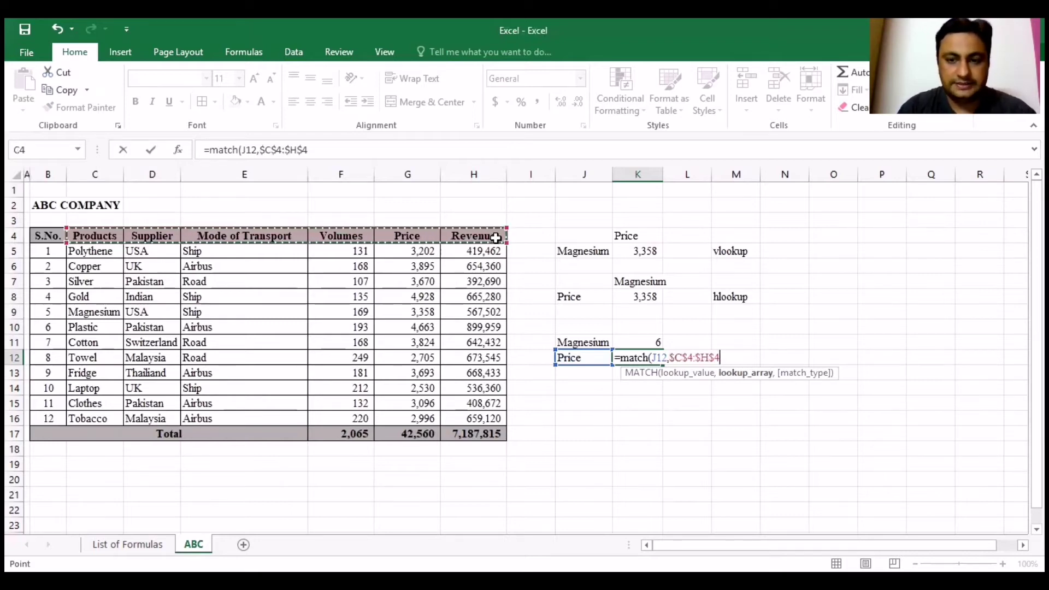
{"action": "type", "text": ",0)"}
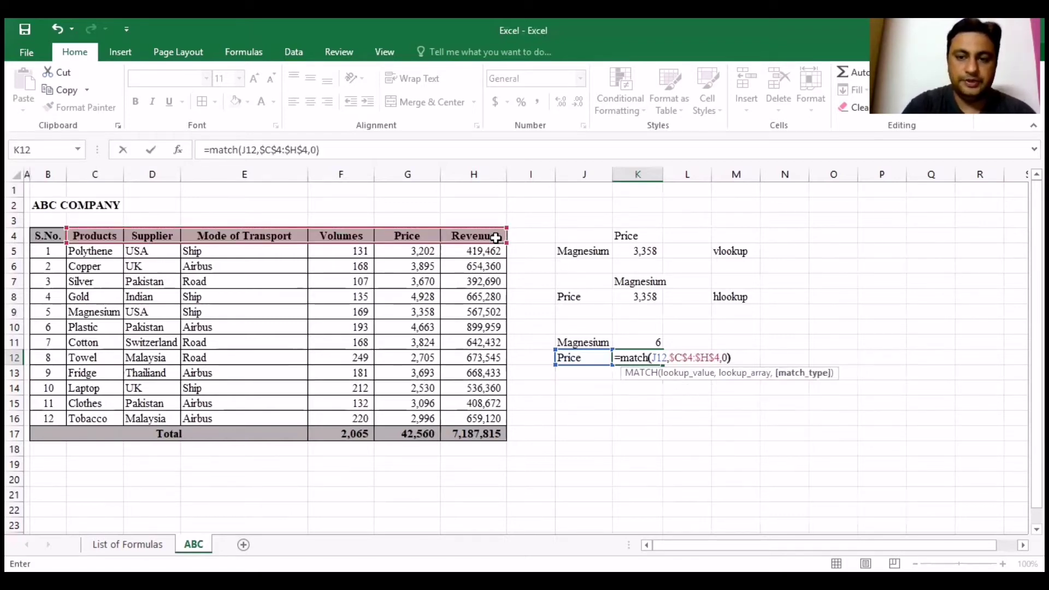
{"action": "key", "text": "Return"}
{"action": "key", "text": "Up"}
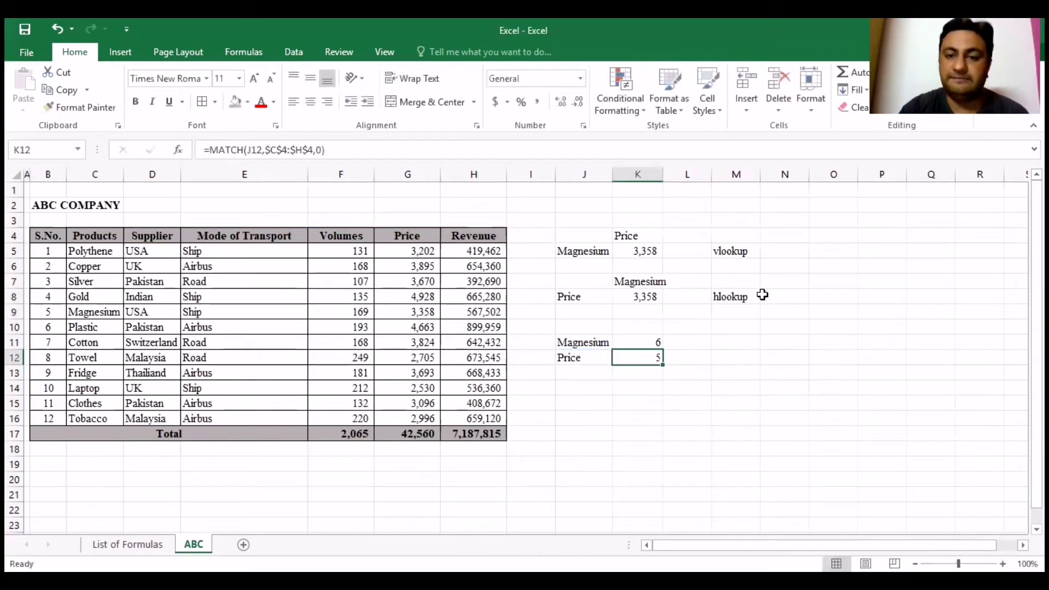
Step: Start a MATCH formula in L12 with the Price label in J12 as the lookup value
{"action": "left_click", "coordinate": [627, 252]}
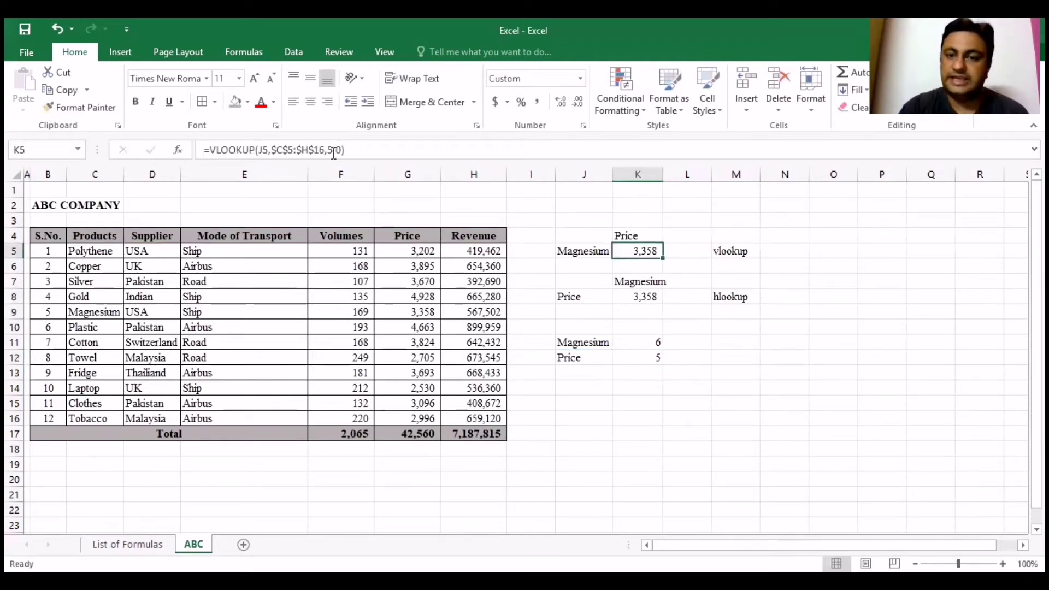
{"action": "left_click", "coordinate": [683, 358]}
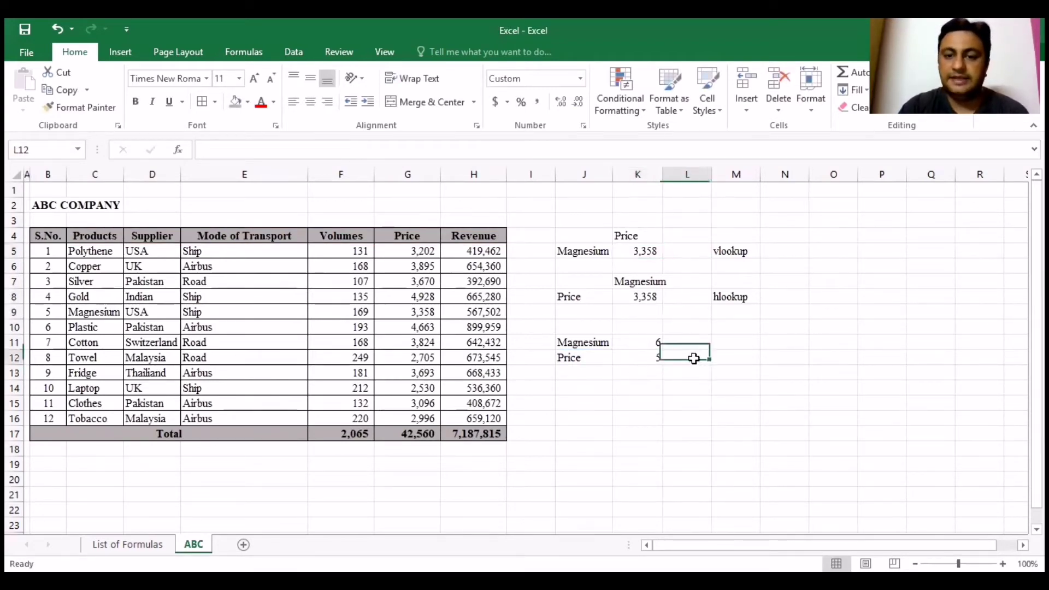
{"action": "type", "text": "="}
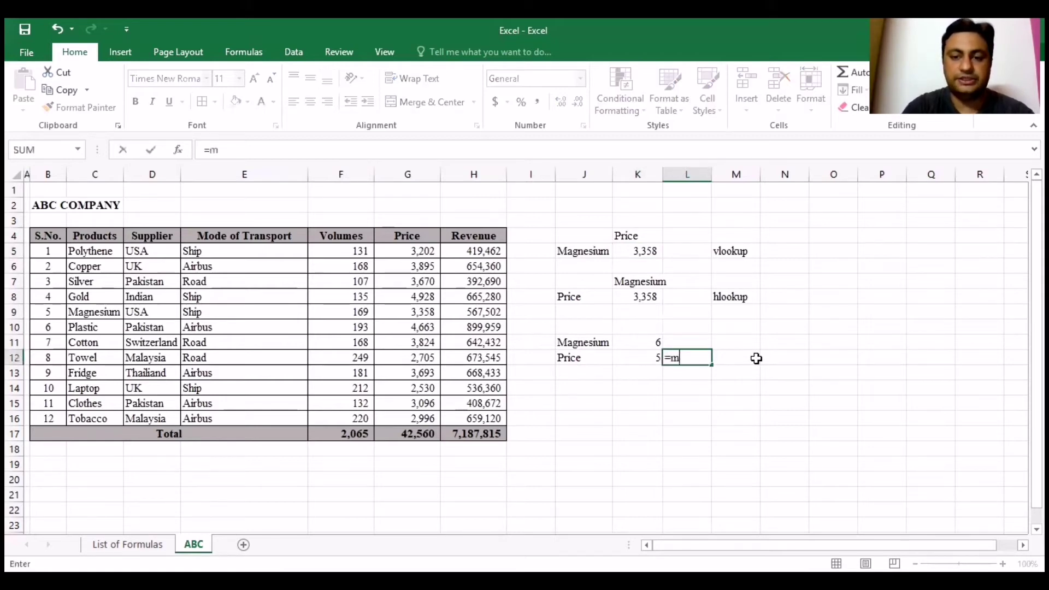
{"action": "type", "text": "match(J12,"}
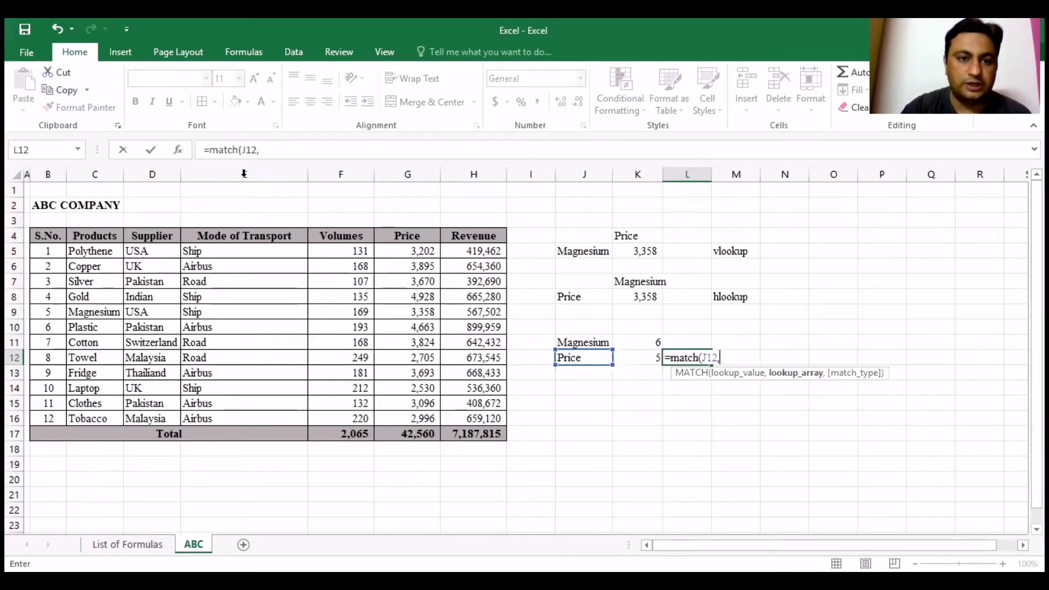
Step: Complete the L12 MATCH with the whole of row 4 as absolute lookup array $4:$4 and match type 0 for an exact match
{"action": "left_click_drag", "start_coordinate": [274, 174], "coordinate": [48, 174]}
{"action": "left_click", "coordinate": [546, 174]}
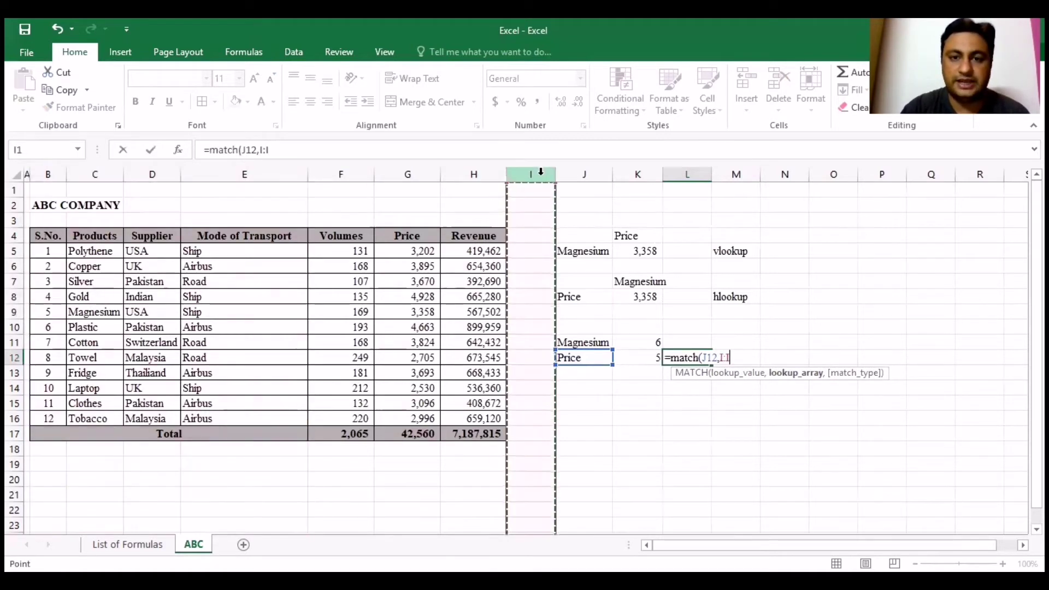
{"action": "left_click", "coordinate": [16, 236]}
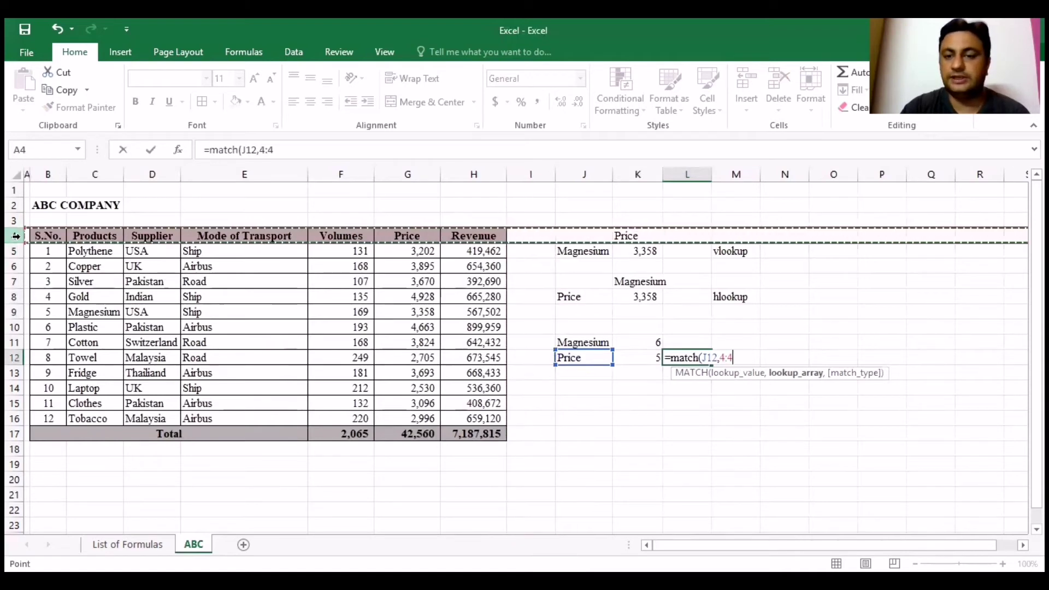
{"action": "left_click", "coordinate": [546, 184]}
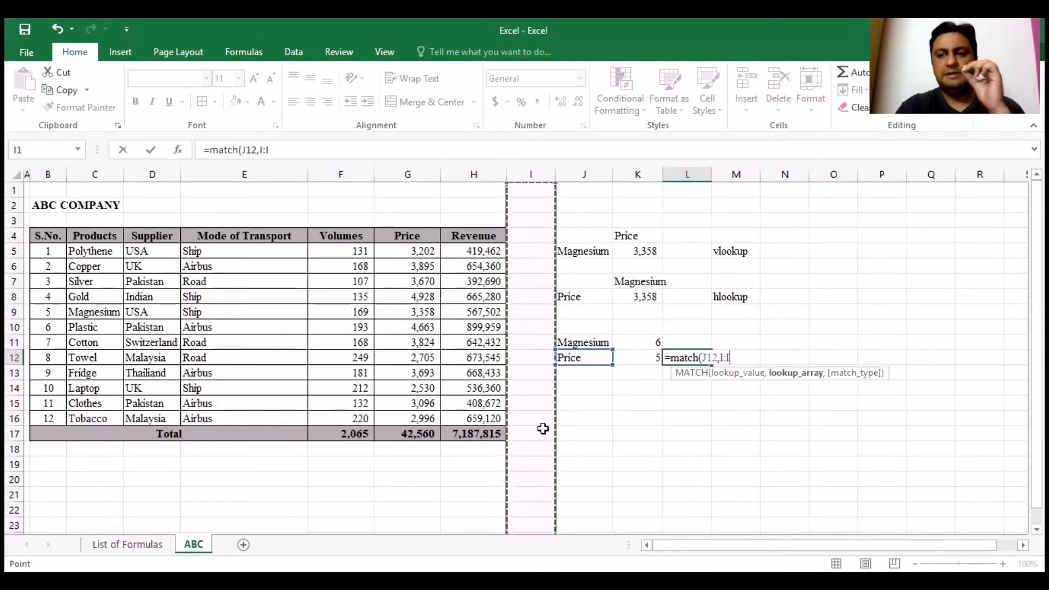
{"action": "left_click", "coordinate": [15, 236]}
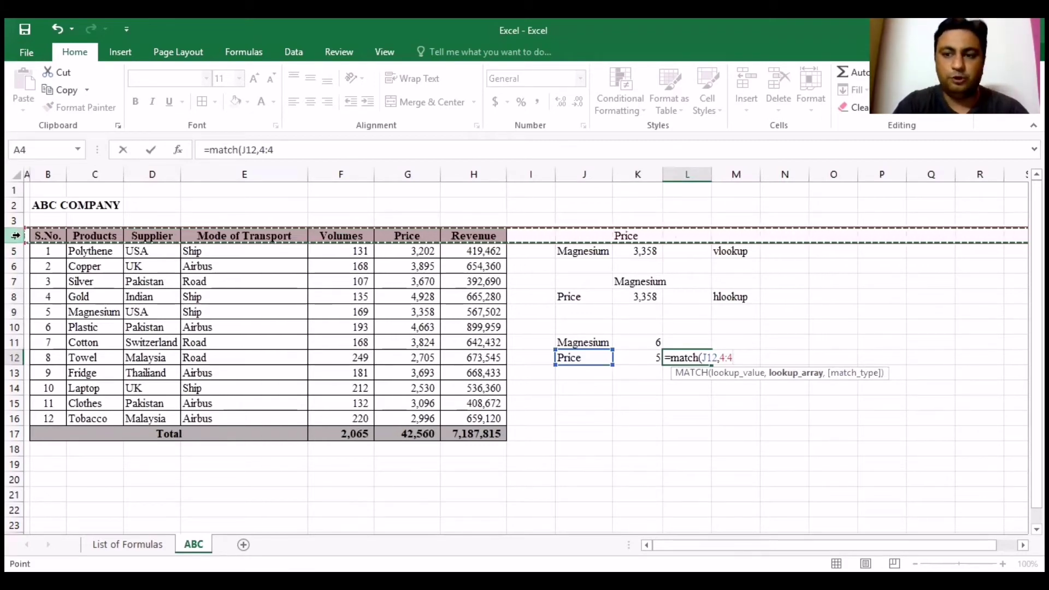
{"action": "key", "text": "F4"}
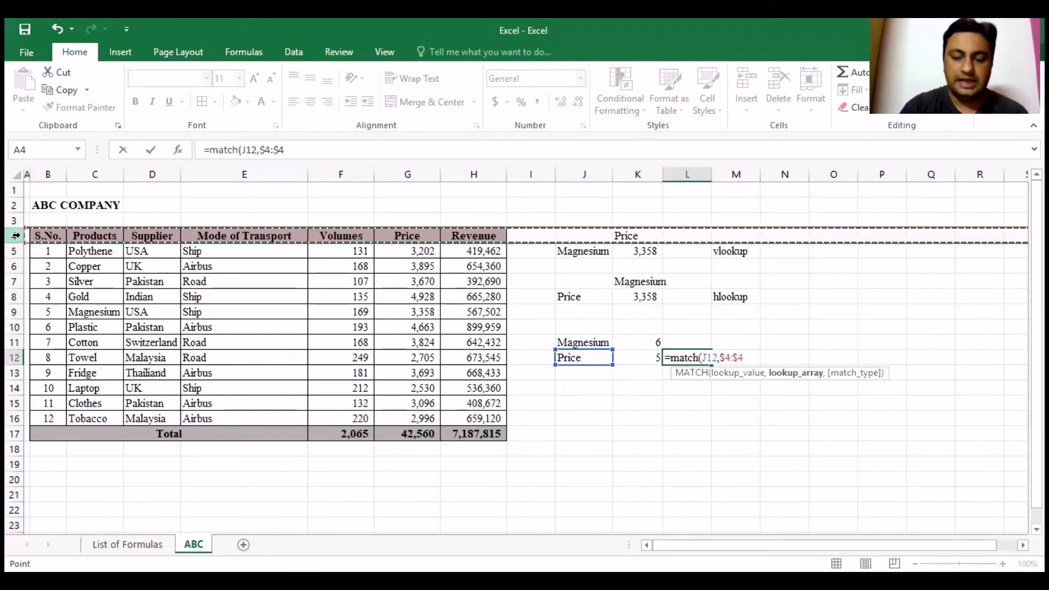
{"action": "type", "text": ",0"}
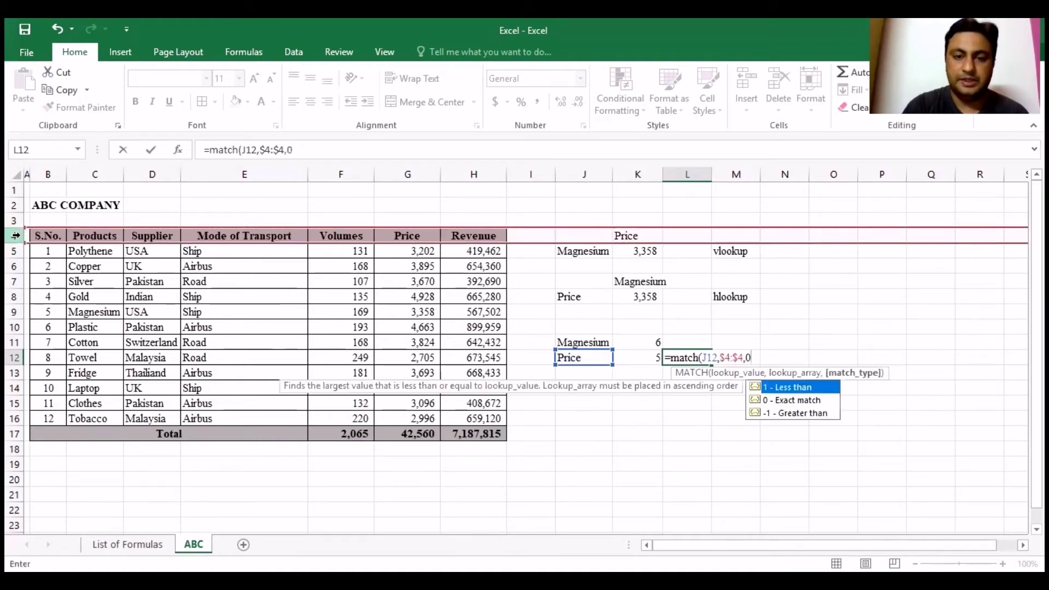
{"action": "type", "text": ")"}
{"action": "key", "text": "Return"}
{"action": "key", "text": "Up"}
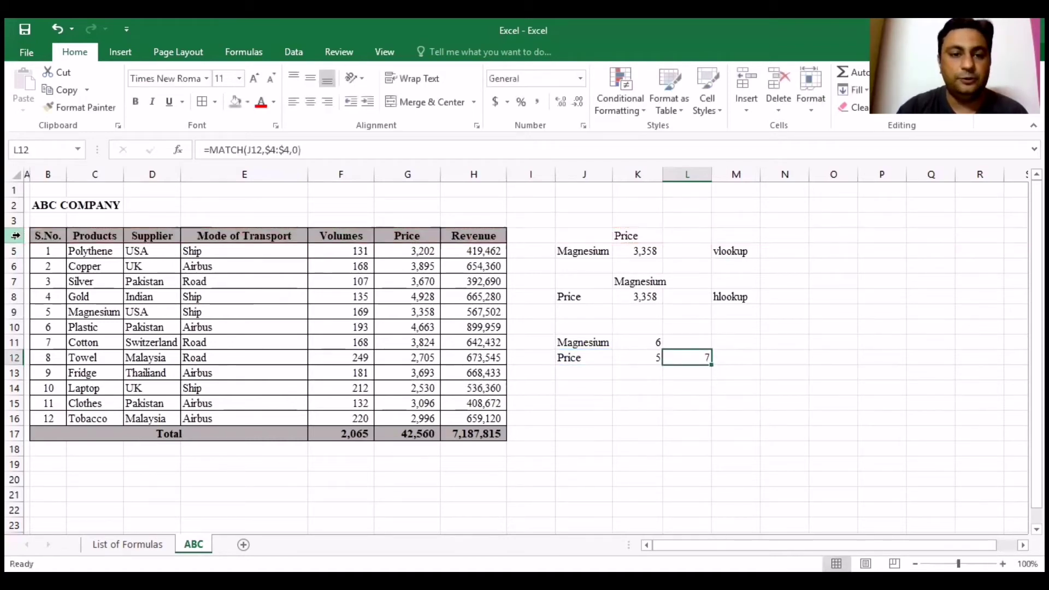
Step: Count the header cells in row 4 from column A across to the Price header to check the position found in L12
{"action": "left_click", "coordinate": [404, 236]}
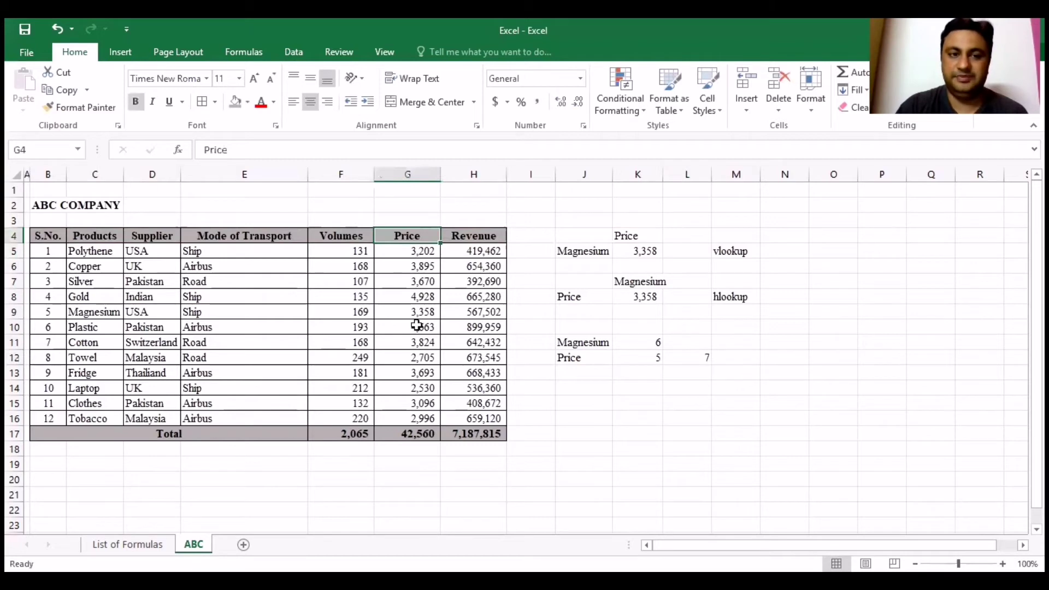
{"action": "left_click", "coordinate": [27, 235]}
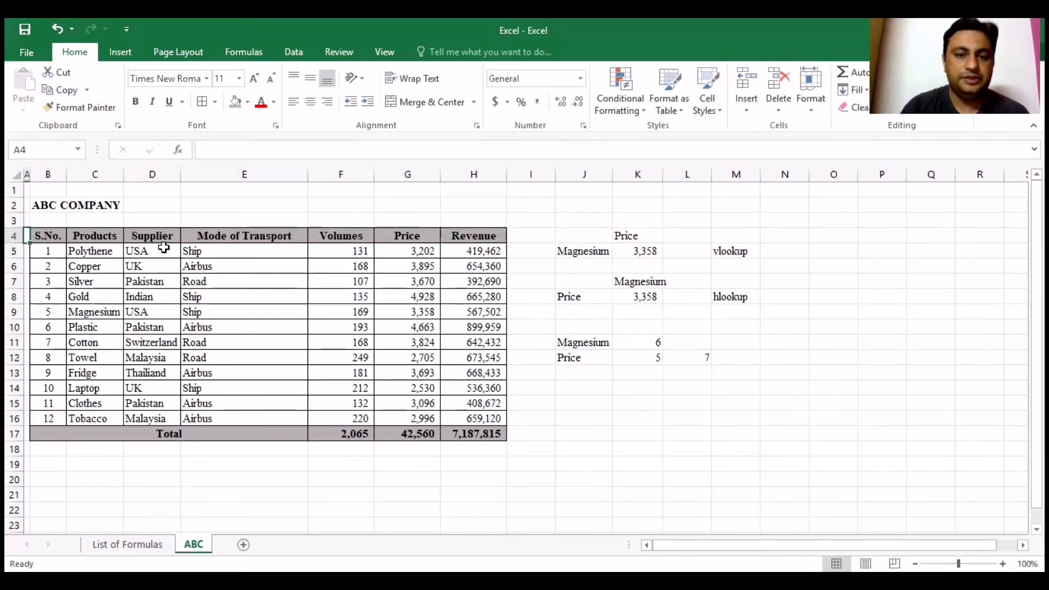
{"action": "key", "text": "Right"}
{"action": "key", "text": "Right"}
{"action": "key", "text": "Right"}
{"action": "key", "text": "Right"}
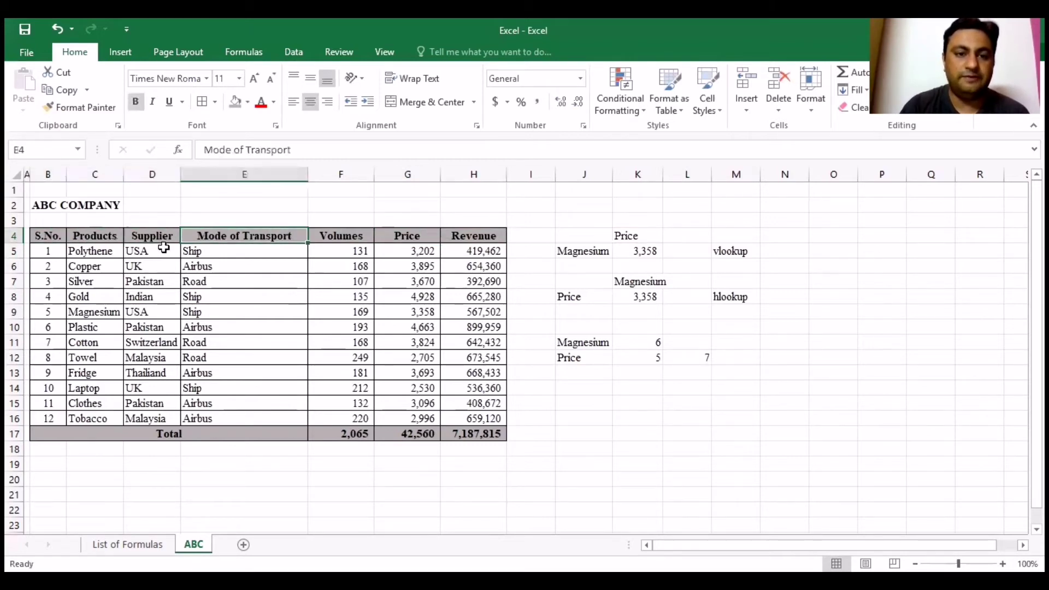
{"action": "key", "text": "Right"}
{"action": "key", "text": "Right"}
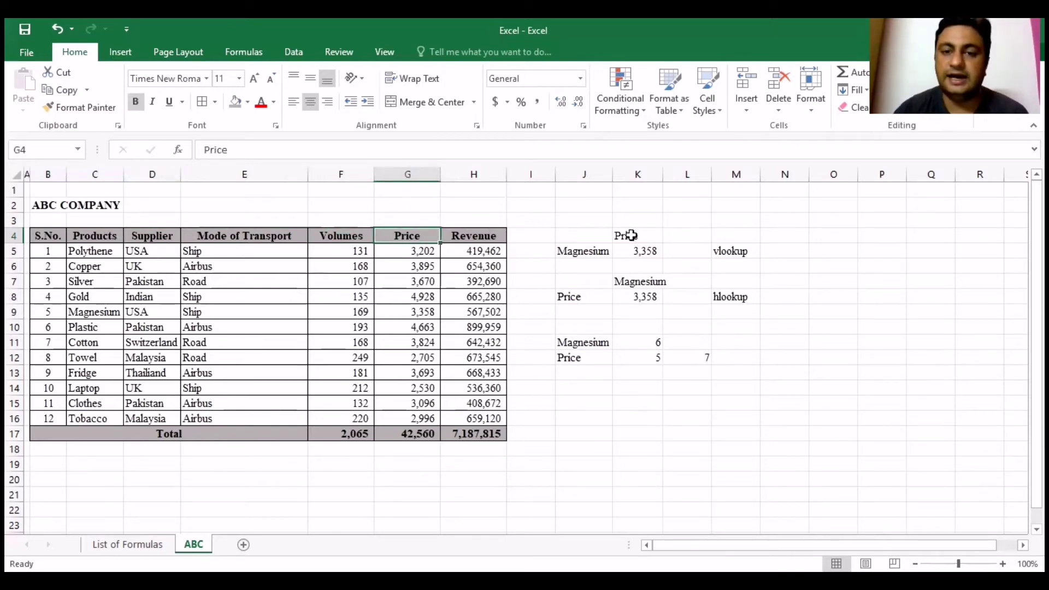
Step: Clear the table's Price header in G4 and check the MATCH formula in L12
{"action": "left_click", "coordinate": [628, 235]}
{"action": "left_click", "coordinate": [439, 241]}
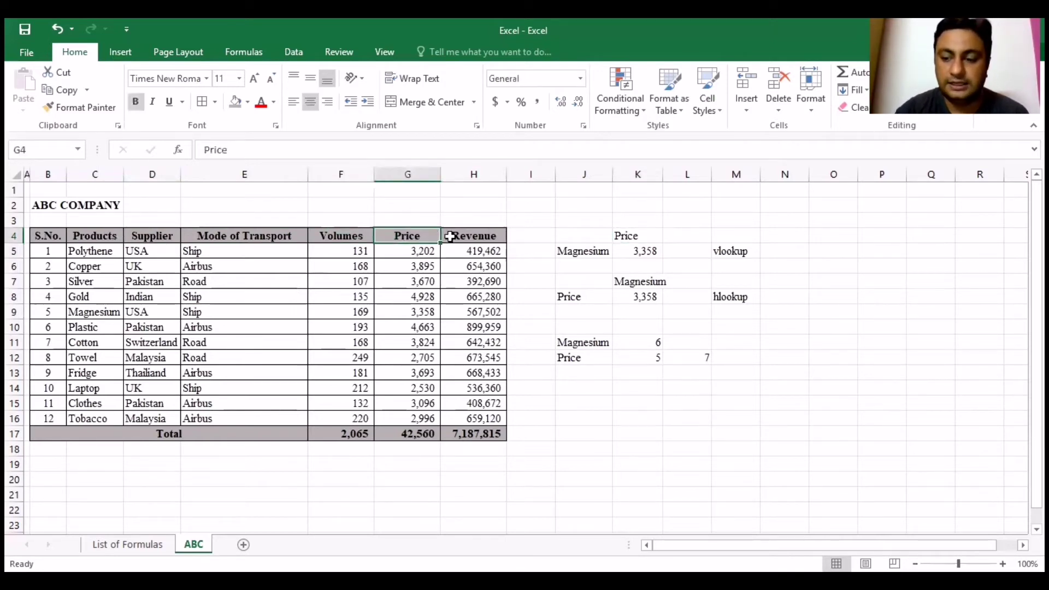
{"action": "key", "text": "Delete"}
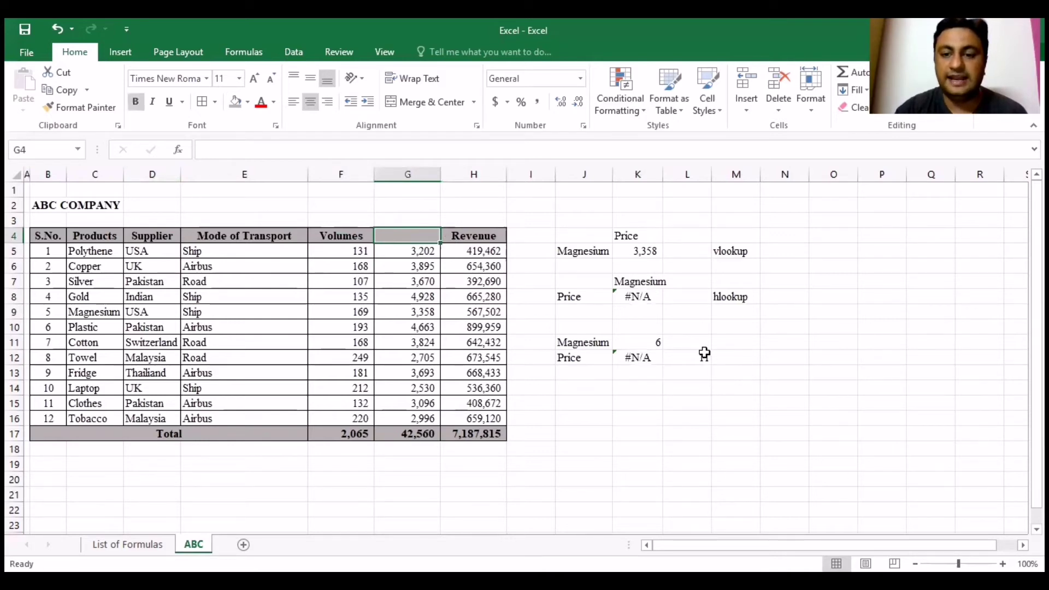
{"action": "left_click", "coordinate": [705, 356]}
{"action": "left_click", "coordinate": [422, 236]}
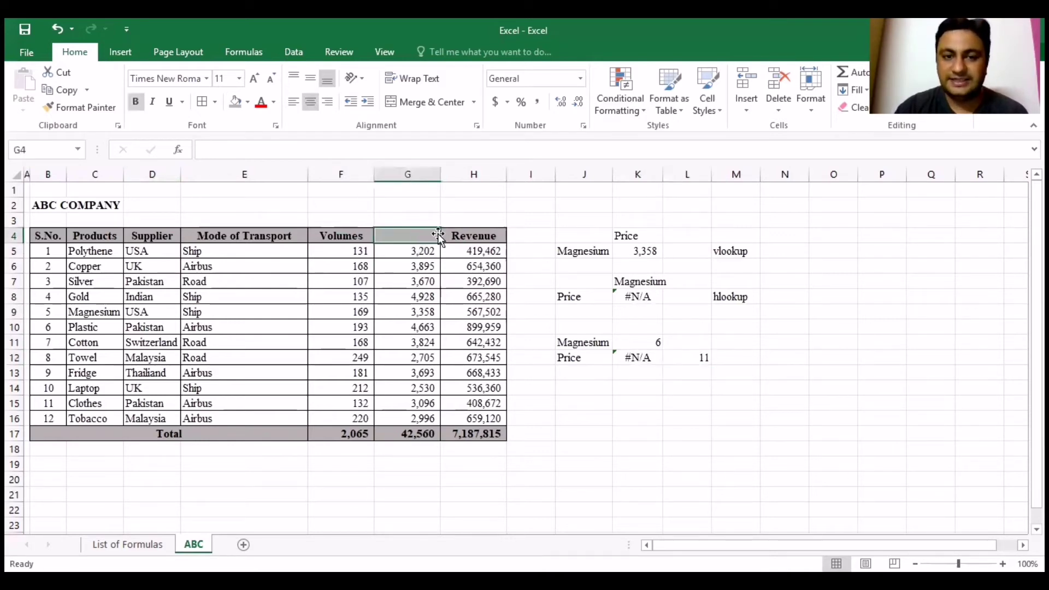
Step: Trace row 4 across to the Price label in K4 and undo the clearing of the G4 header
{"action": "left_click", "coordinate": [465, 235]}
{"action": "left_click", "coordinate": [531, 235]}
{"action": "left_click", "coordinate": [597, 237]}
{"action": "left_click", "coordinate": [634, 238]}
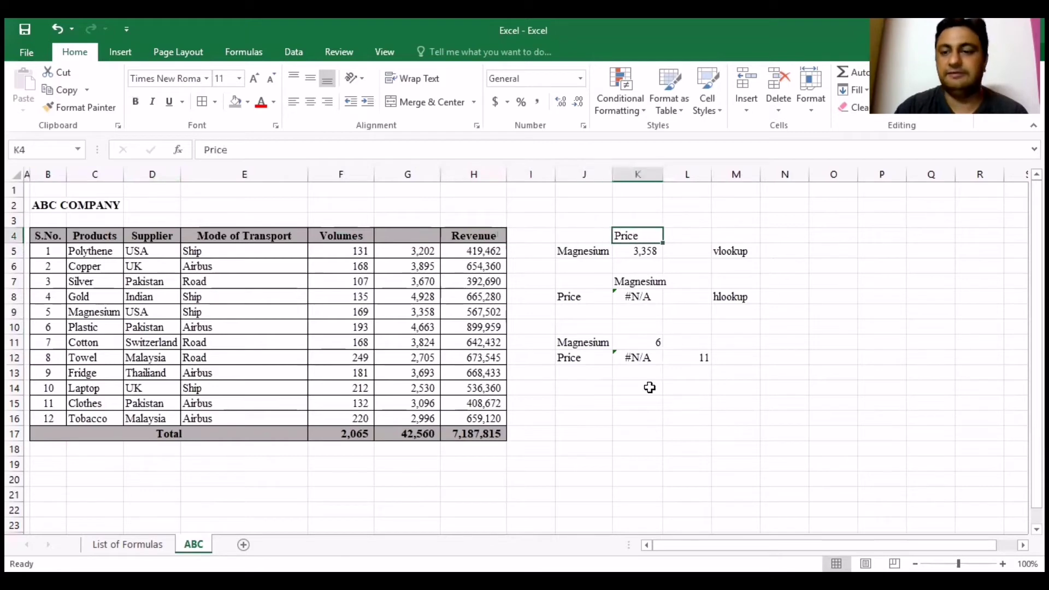
{"action": "key", "text": "ctrl+z"}
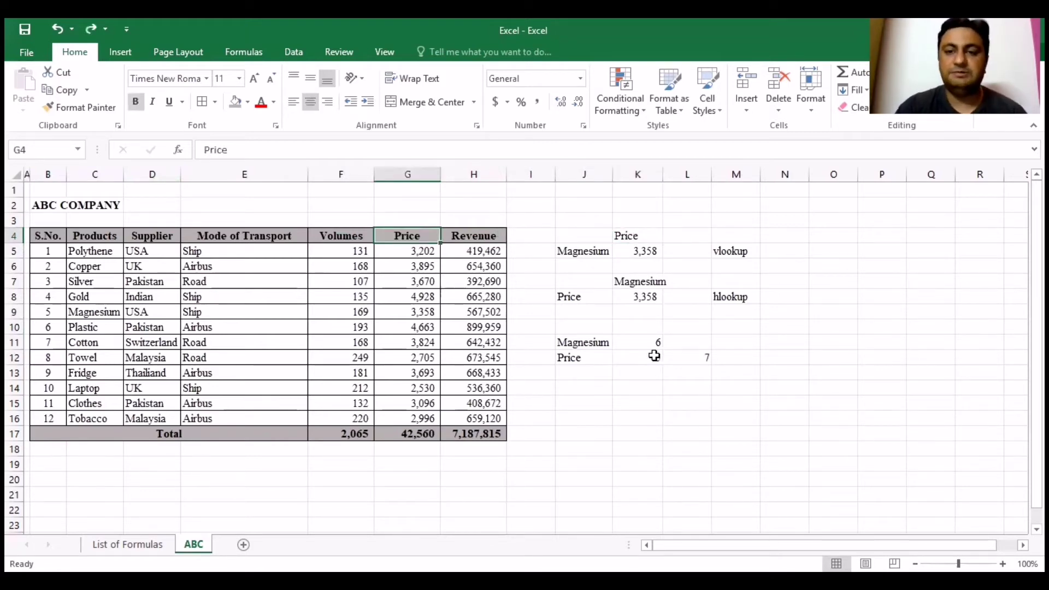
Step: Subtract 2 from the MATCH formula in L12 to offset the two columns before Products
{"action": "left_click", "coordinate": [687, 362]}
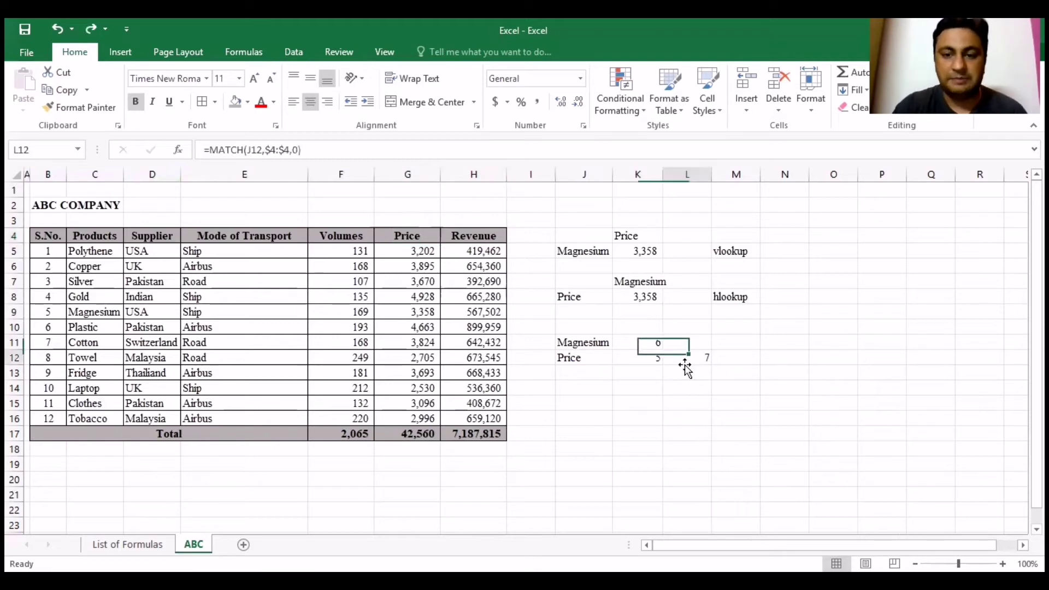
{"action": "left_click", "coordinate": [642, 356]}
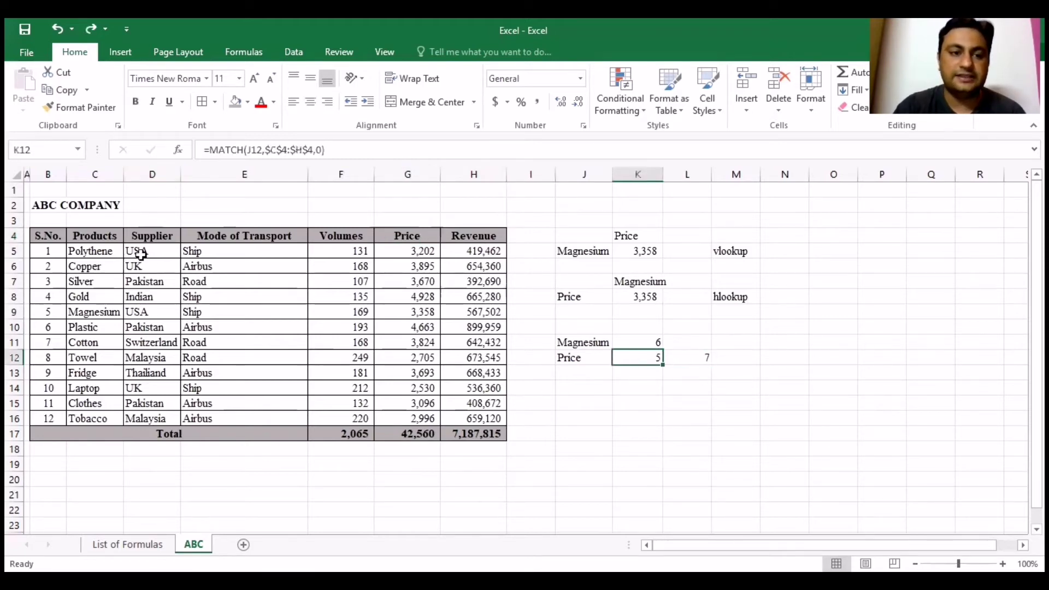
{"action": "left_click", "coordinate": [92, 237]}
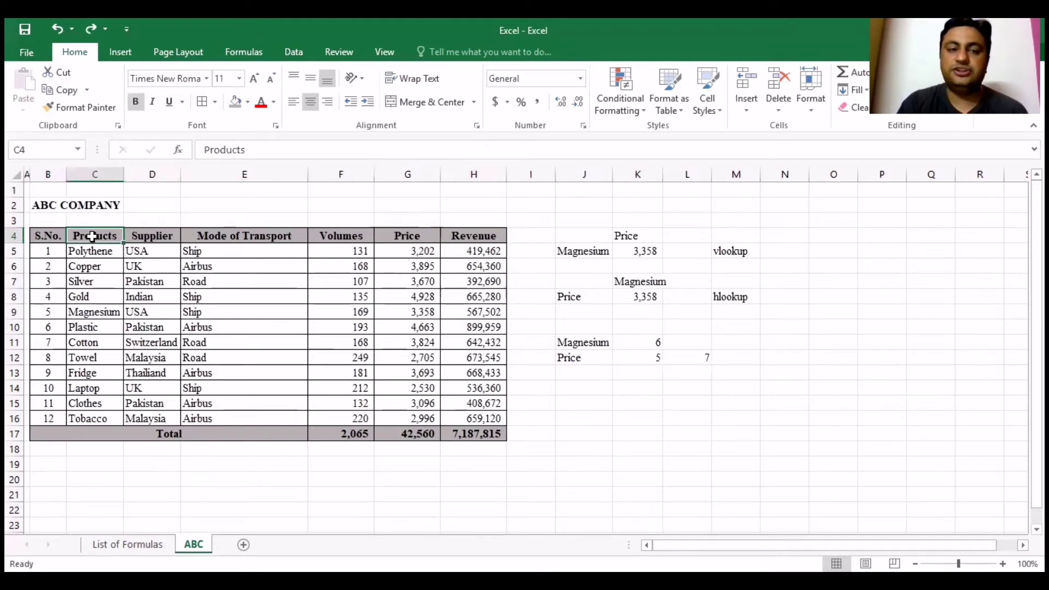
{"action": "key", "text": "Left"}
{"action": "key", "text": "Left"}
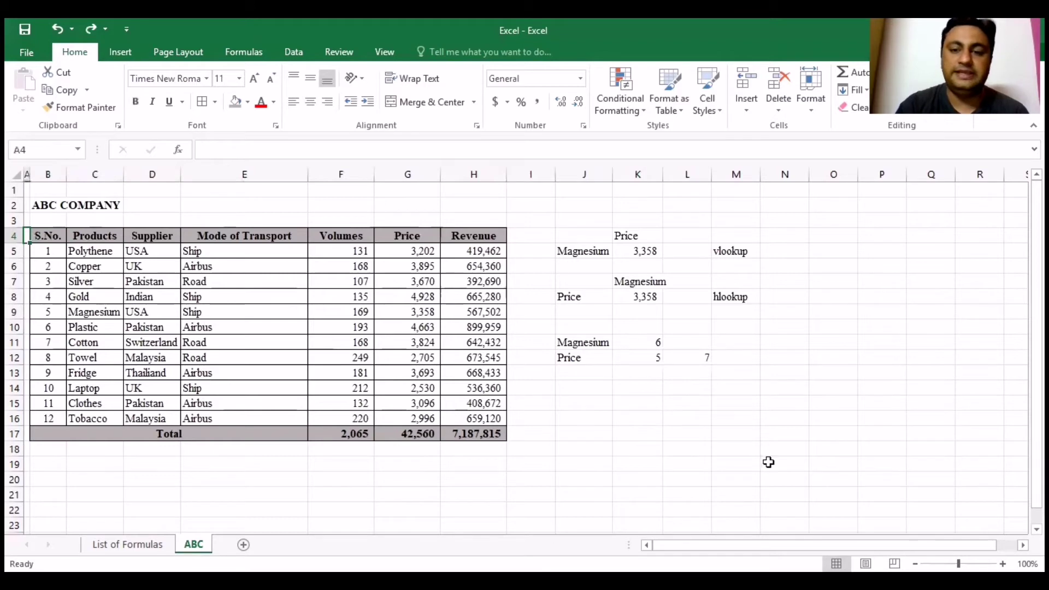
{"action": "left_click", "coordinate": [696, 358]}
{"action": "left_click", "coordinate": [464, 156]}
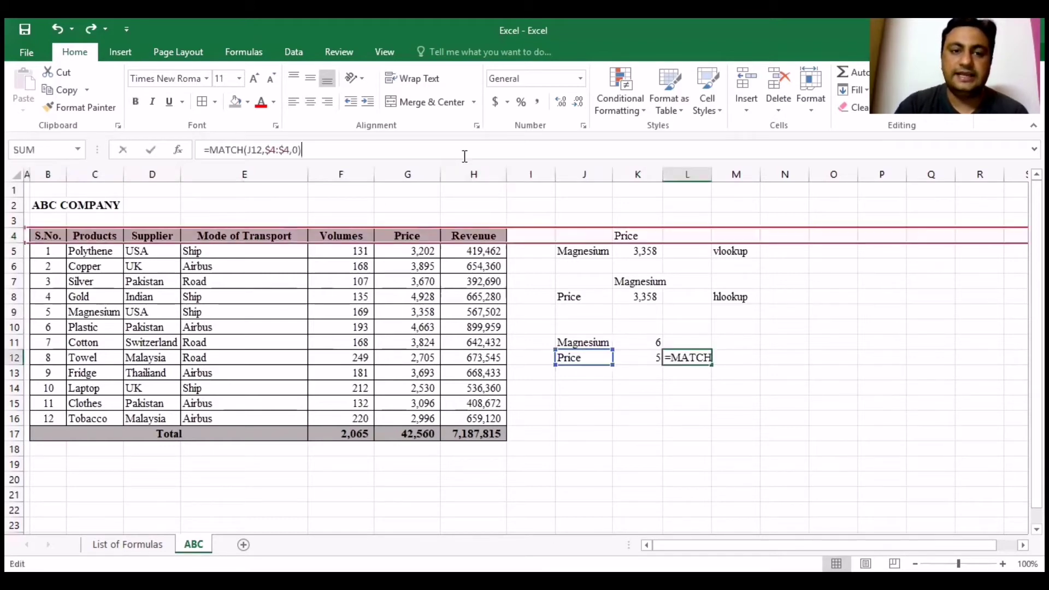
{"action": "type", "text": "-2"}
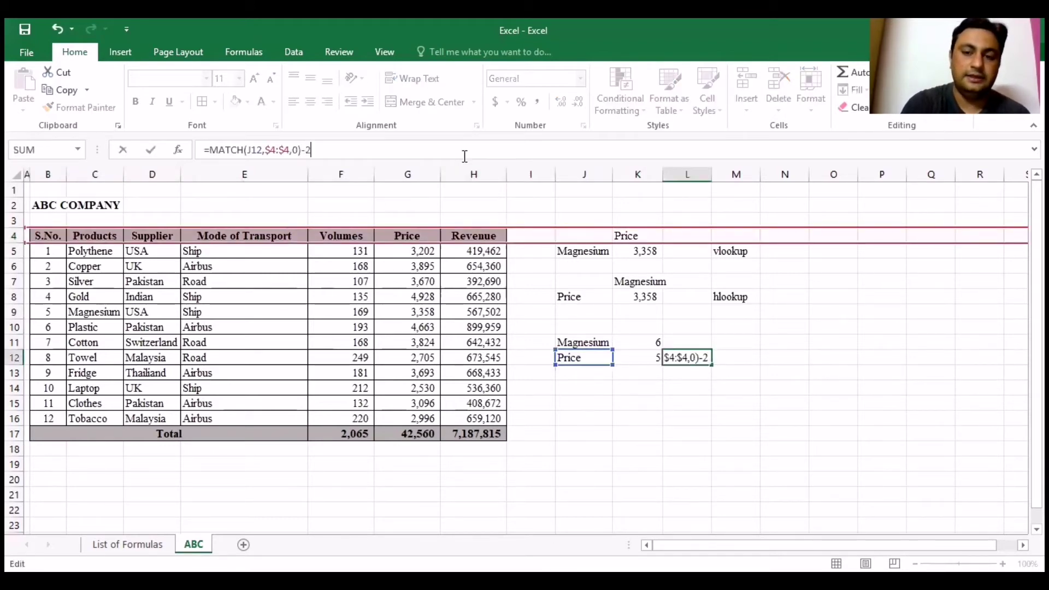
{"action": "key", "text": "Return"}
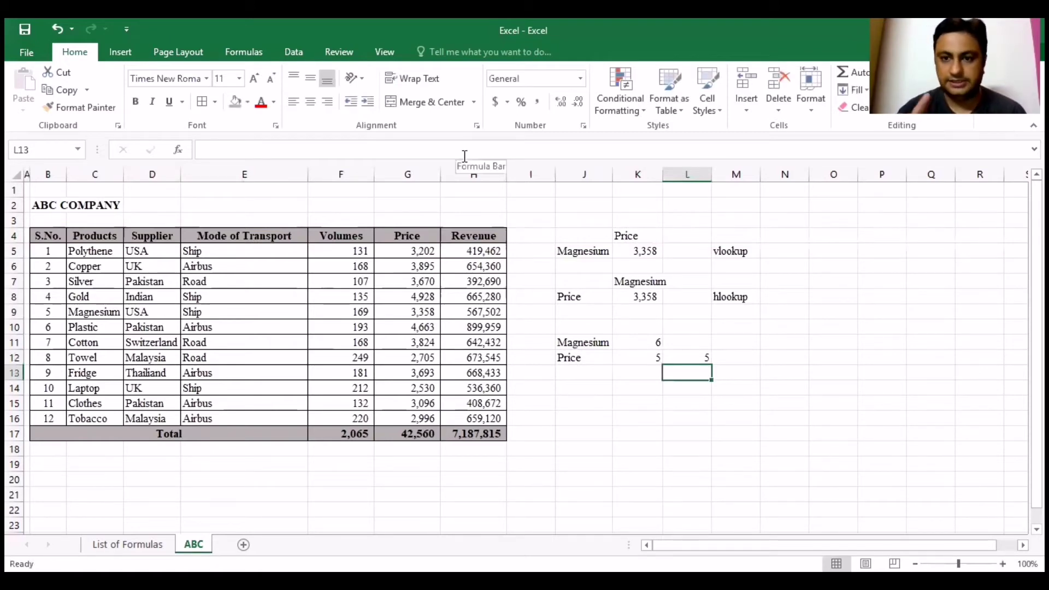
Step: Replace the label in K4 above the VLOOKUP formula with Revenue
{"action": "left_click", "coordinate": [749, 249]}
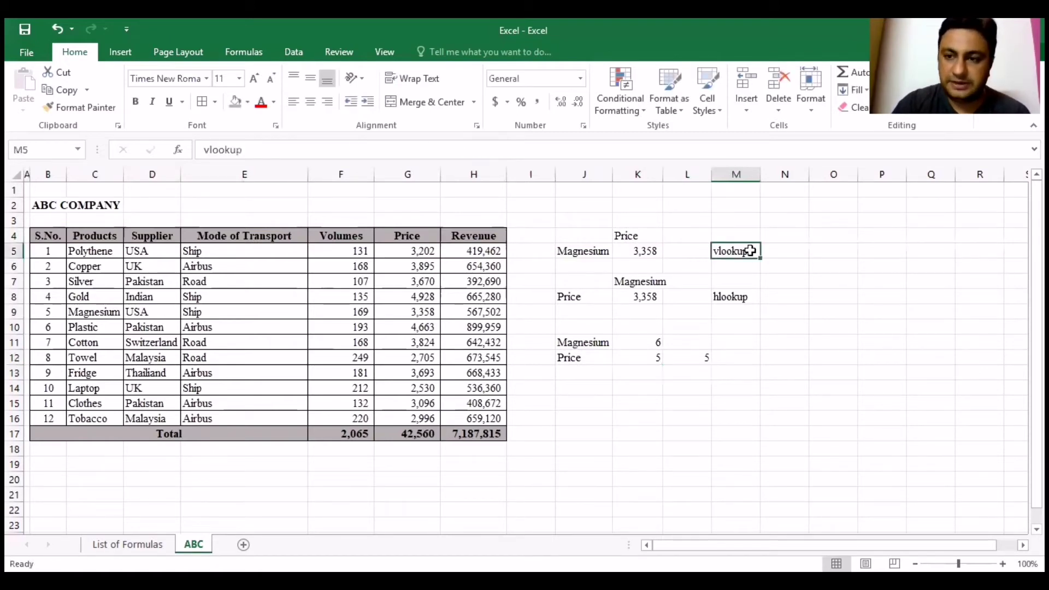
{"action": "left_click", "coordinate": [743, 298]}
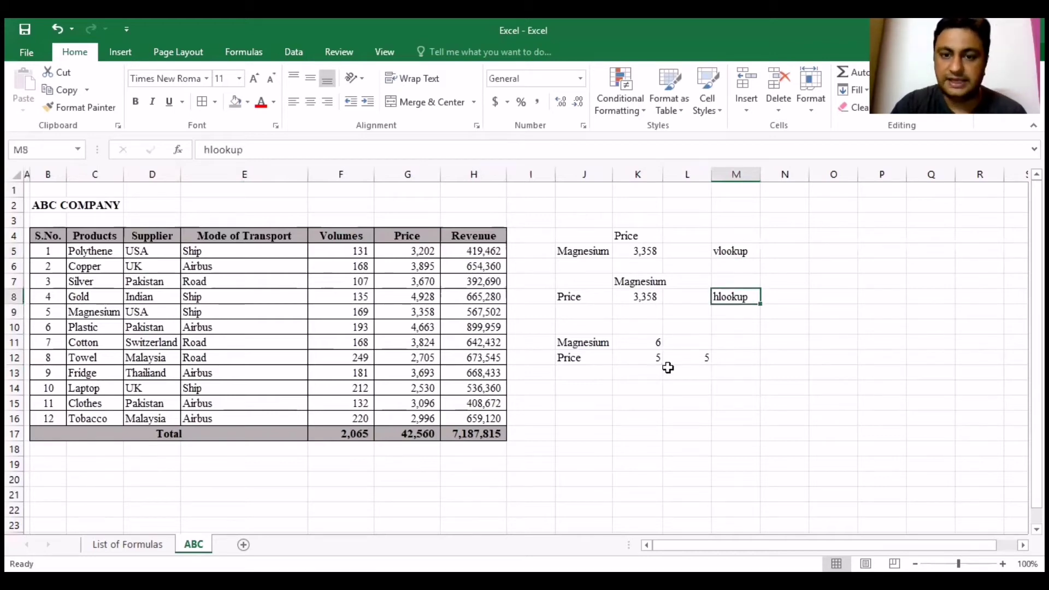
{"action": "left_click", "coordinate": [644, 350]}
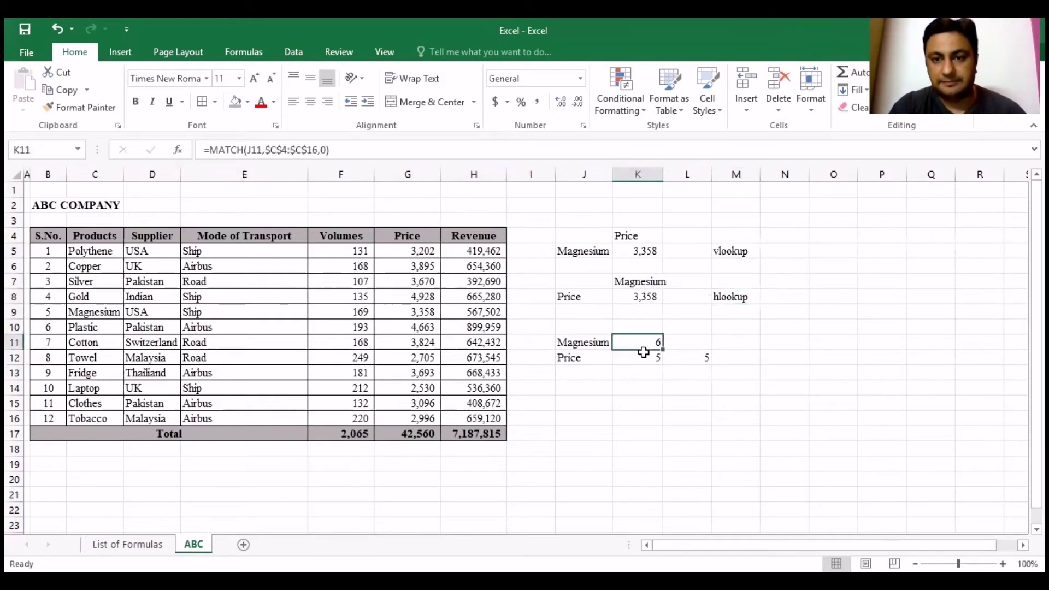
{"action": "left_click", "coordinate": [639, 253]}
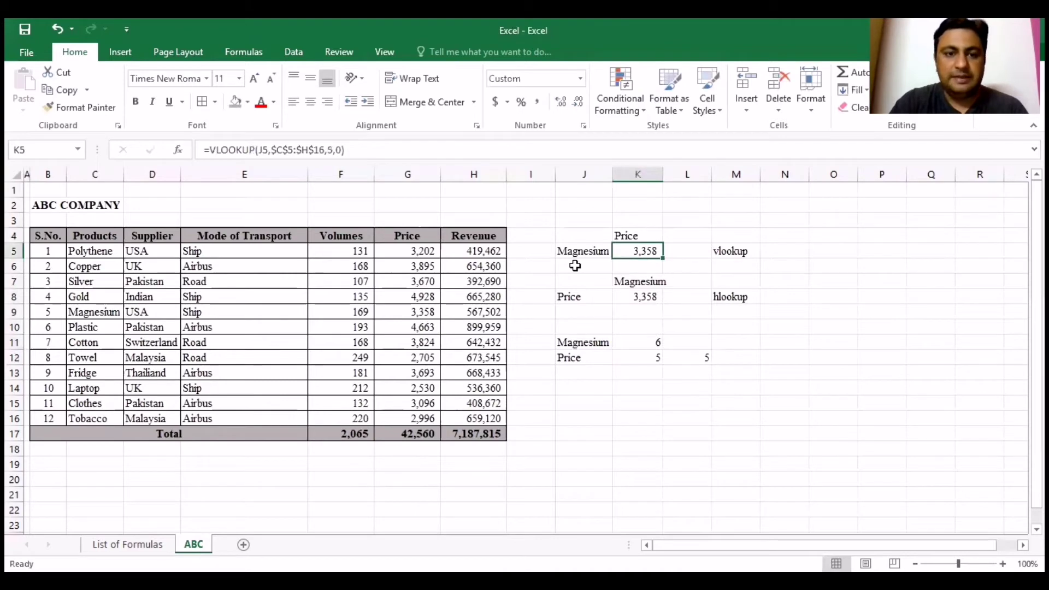
{"action": "left_click", "coordinate": [651, 236]}
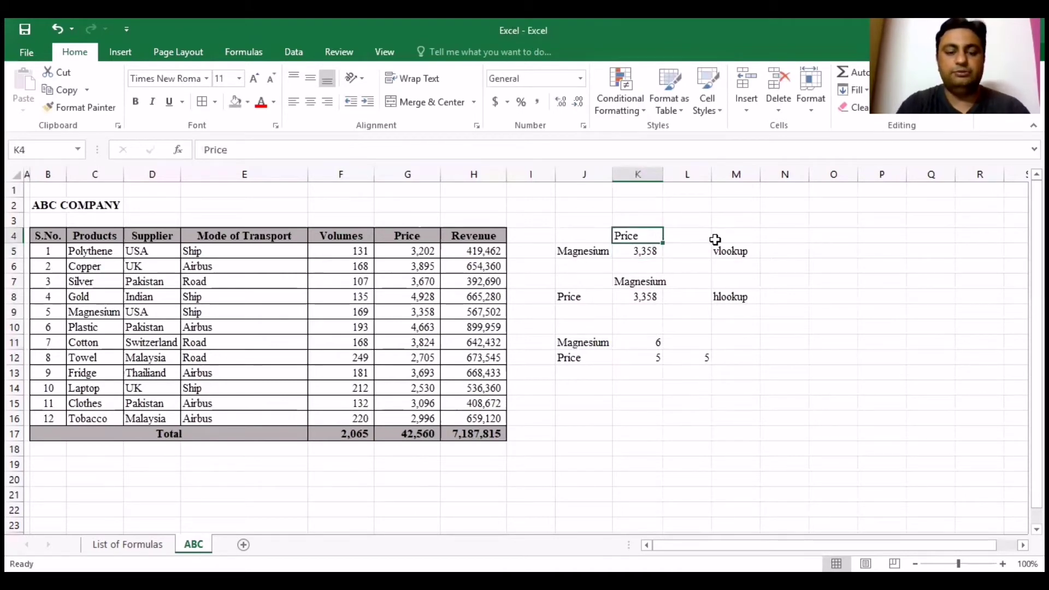
{"action": "type", "text": "REve"}
{"action": "key", "text": "BackSpace"}
{"action": "key", "text": "BackSpace"}
{"action": "key", "text": "BackSpace"}
{"action": "type", "text": "eve"}
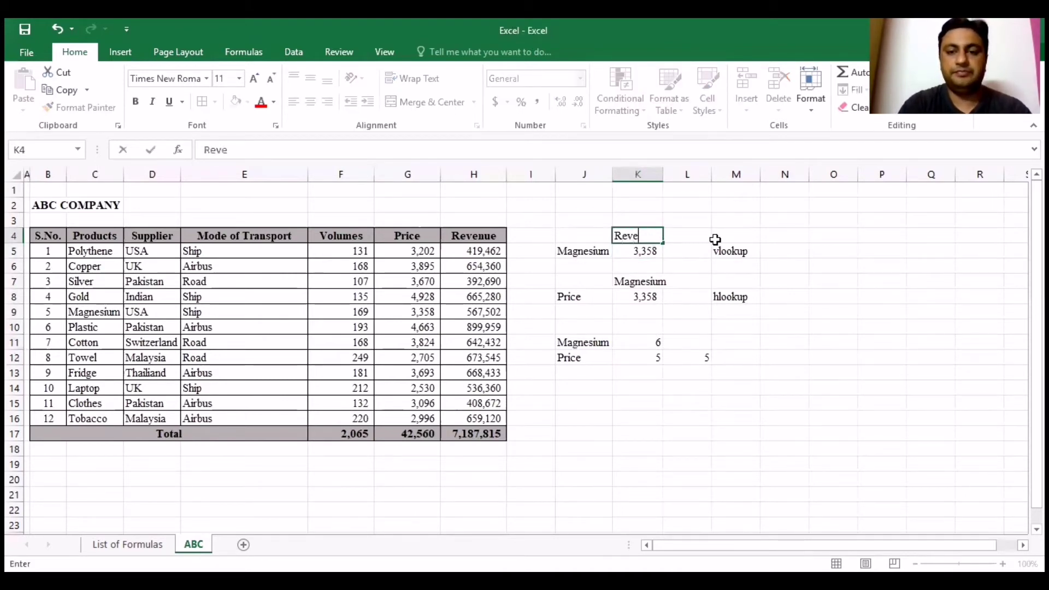
{"action": "type", "text": "nue"}
{"action": "key", "text": "Return"}
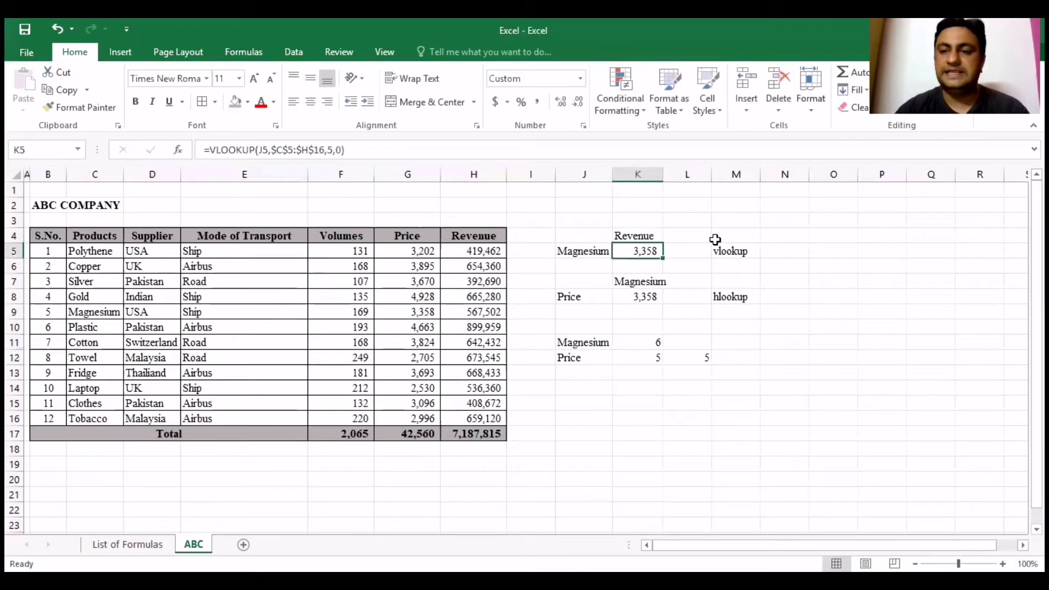
Step: Set the column index of the VLOOKUP formula in K5 to 6
{"action": "key", "text": "F2"}
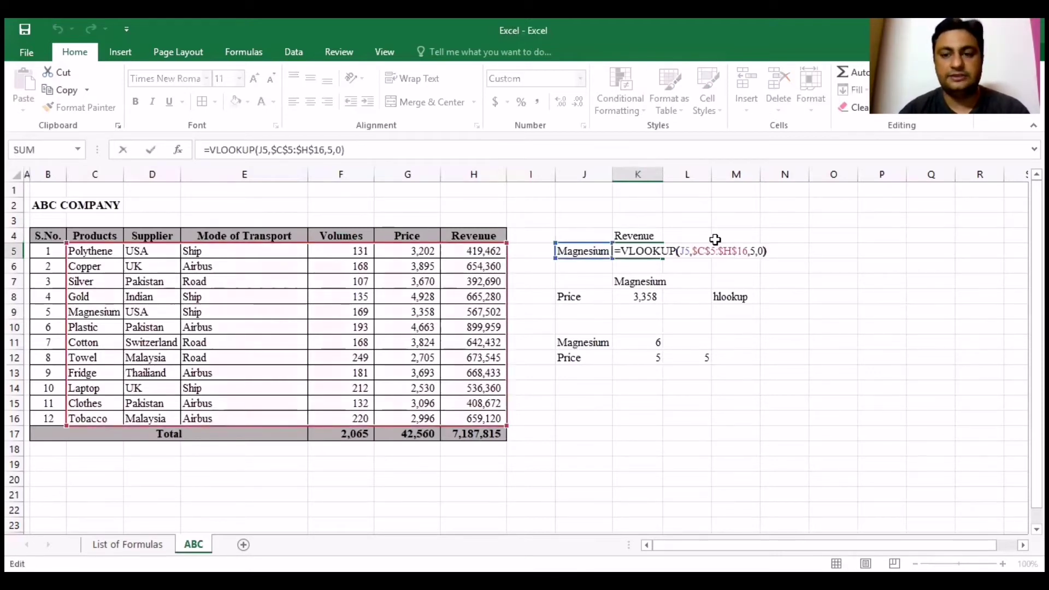
{"action": "key", "text": "Left"}
{"action": "key", "text": "Left"}
{"action": "key", "text": "Left"}
{"action": "key", "text": "BackSpace"}
{"action": "type", "text": "6"}
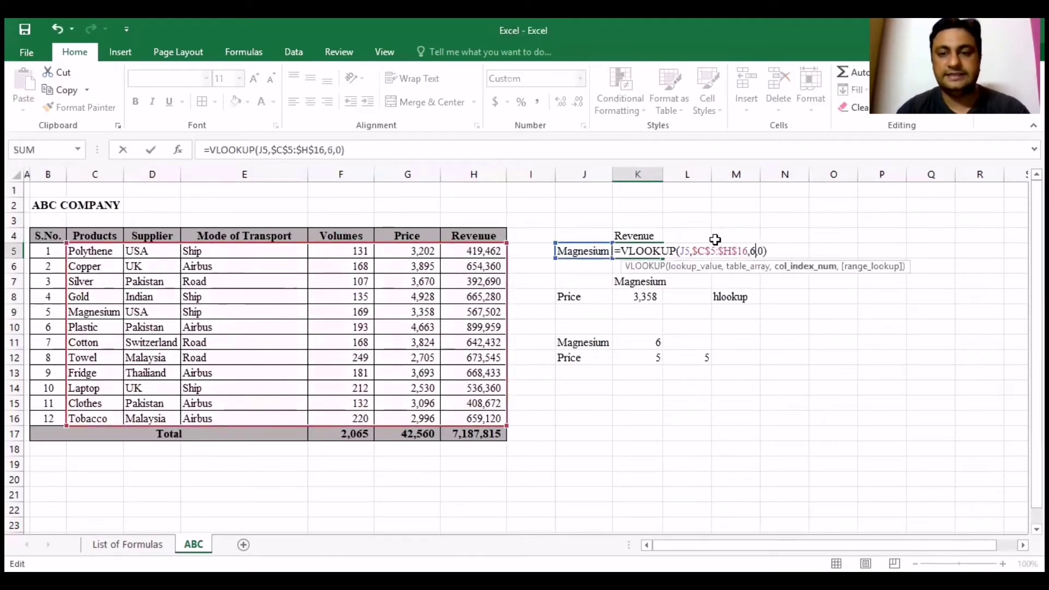
{"action": "key", "text": "ctrl+Return"}
Step: Undo the column index change in K5 and the label change in K4
{"action": "key", "text": "Left"}
{"action": "key", "text": "Left"}
{"action": "key", "text": "Down"}
{"action": "key", "text": "Down"}
{"action": "key", "text": "Down"}
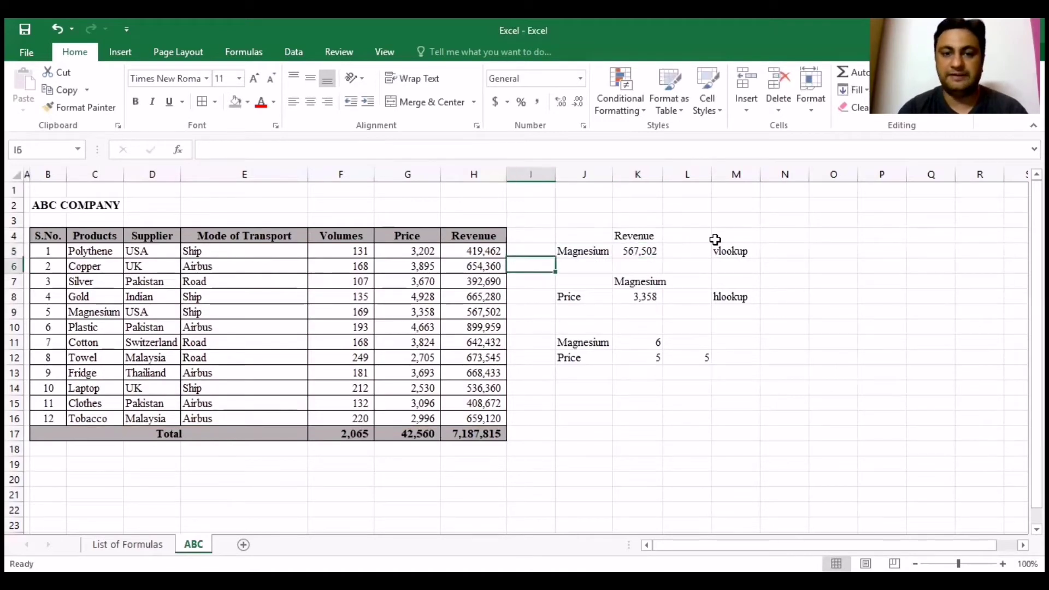
{"action": "key", "text": "Left"}
{"action": "key", "text": "Down"}
{"action": "key", "text": "ctrl+z"}
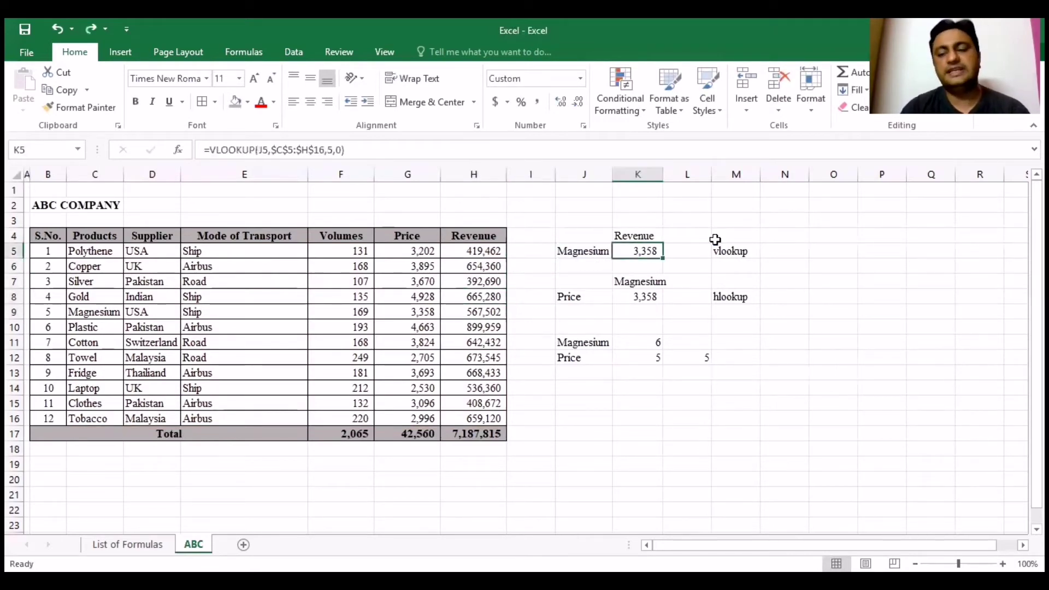
{"action": "key", "text": "ctrl+z"}
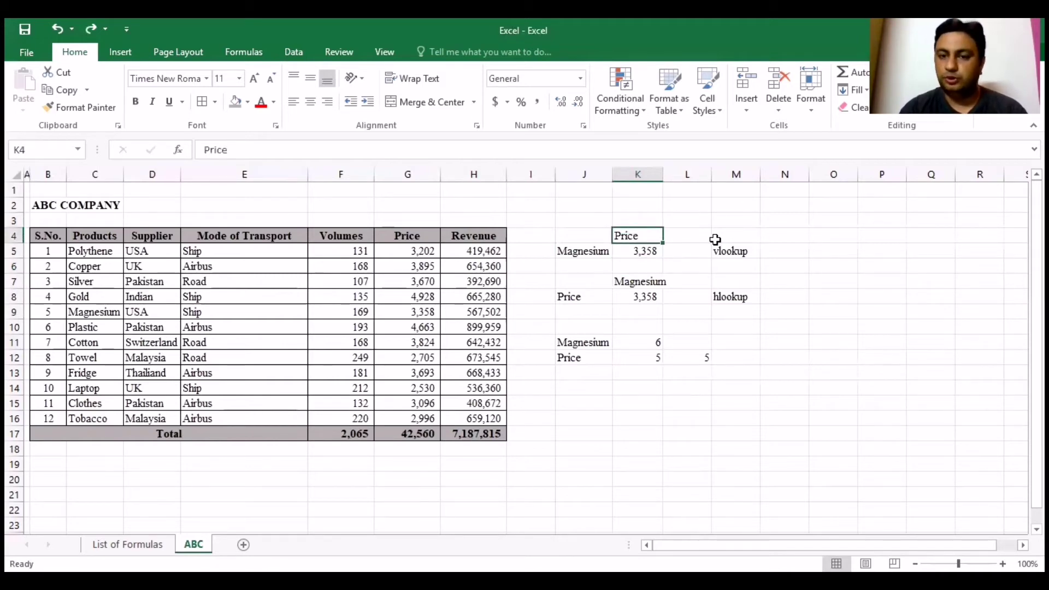
Step: Copy the MATCH expression from K12 without its equals sign, leaving the original formula unedited
{"action": "key", "text": "Down"}
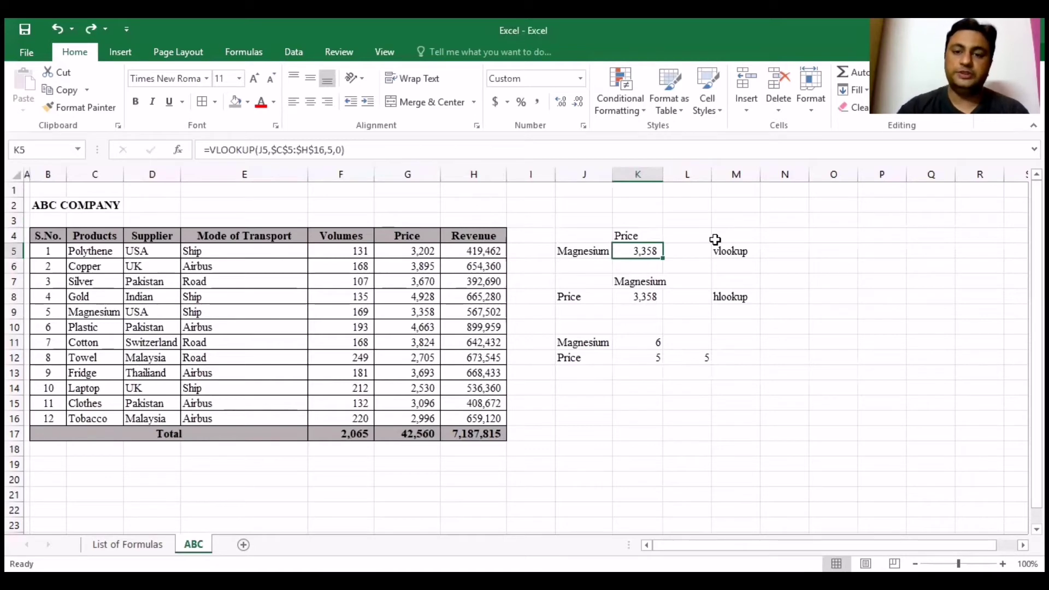
{"action": "left_click", "coordinate": [652, 344]}
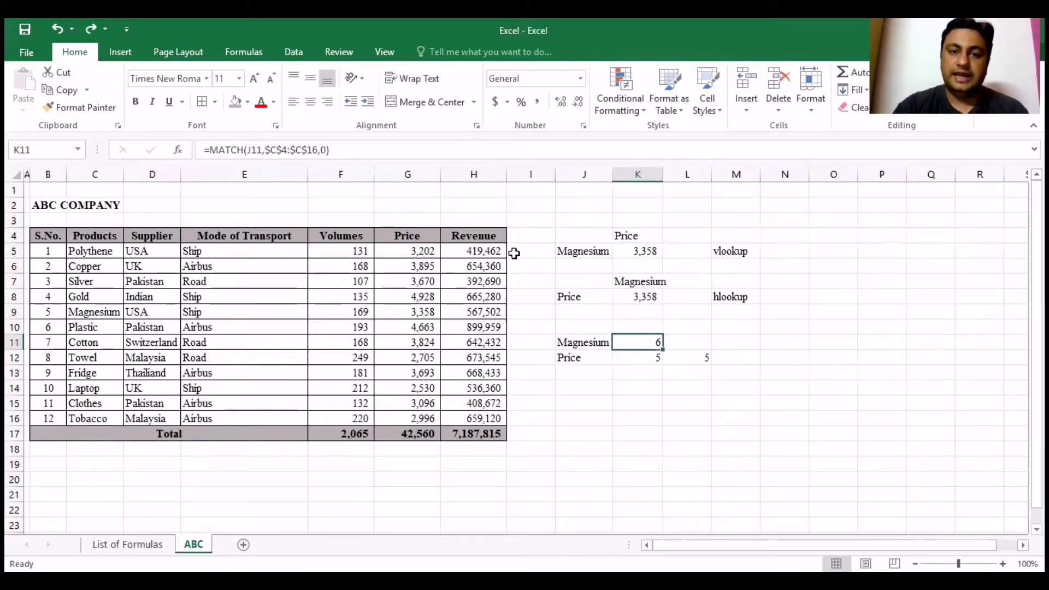
{"action": "left_click", "coordinate": [648, 358]}
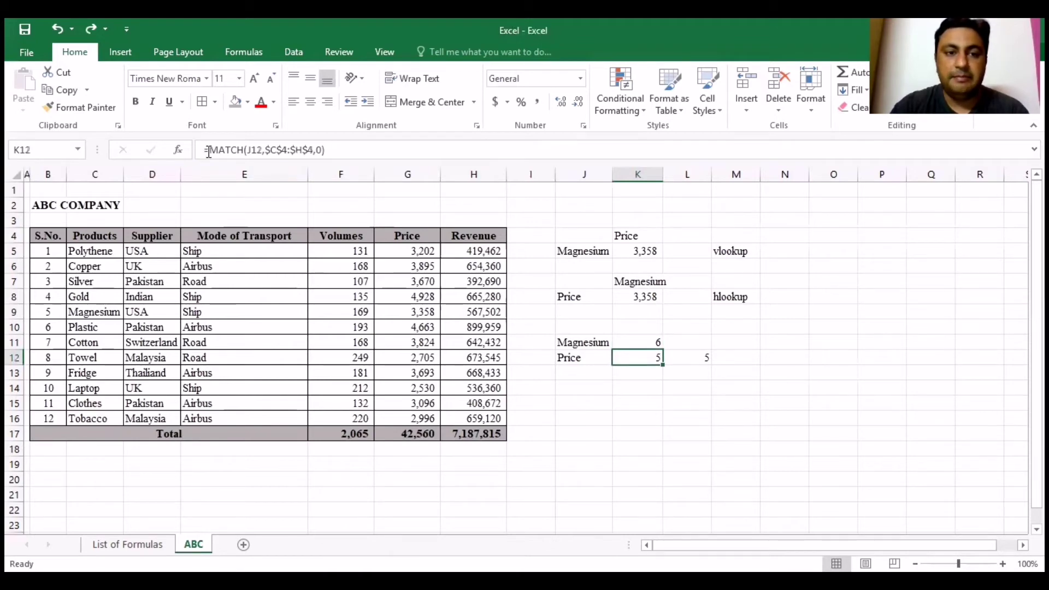
{"action": "left_click", "coordinate": [324, 150]}
{"action": "left_click", "coordinate": [334, 144]}
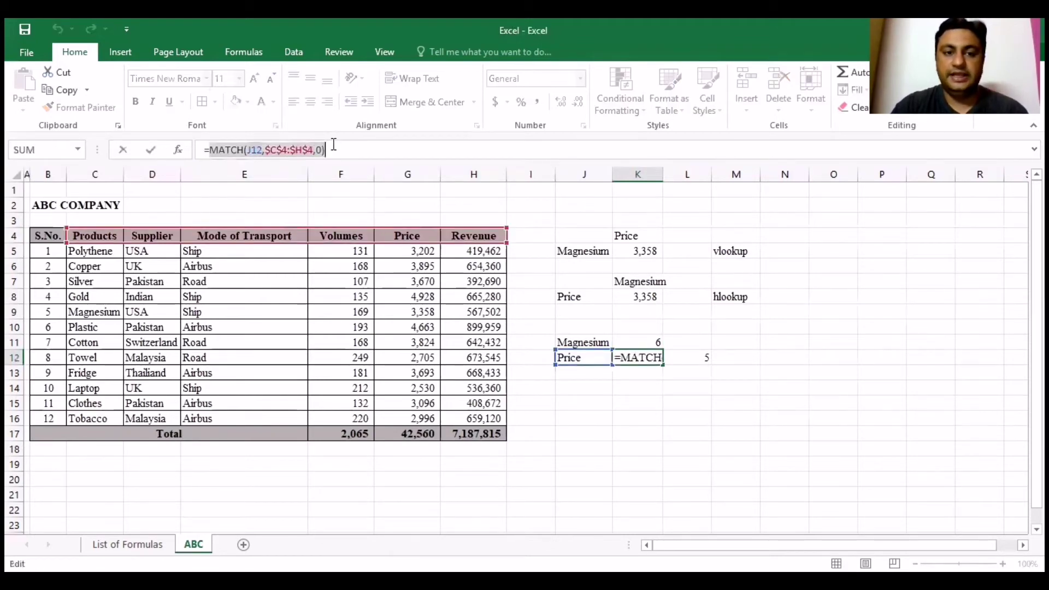
{"action": "key", "text": "ctrl+c"}
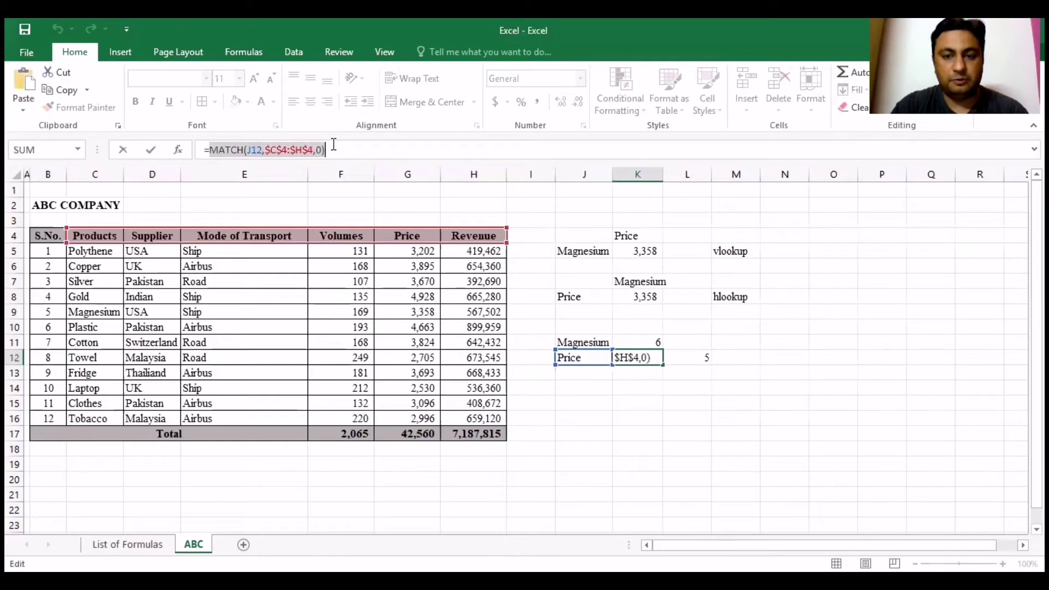
{"action": "key", "text": "Escape"}
Step: Replace the column index in K5's VLOOKUP with the copied MATCH expression, using K4 as its lookup value
{"action": "left_click", "coordinate": [634, 254]}
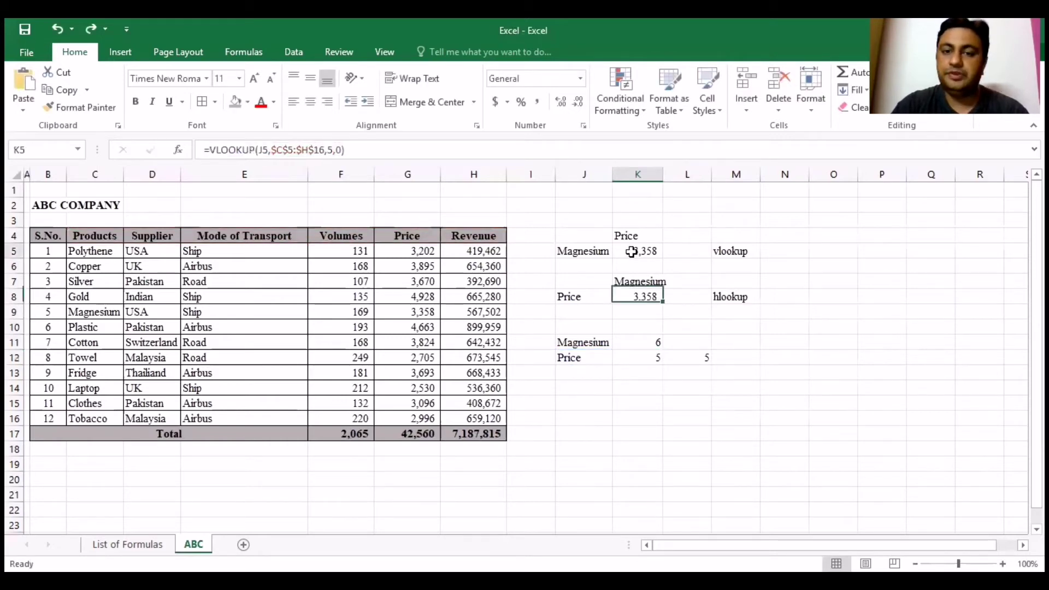
{"action": "left_click", "coordinate": [330, 150]}
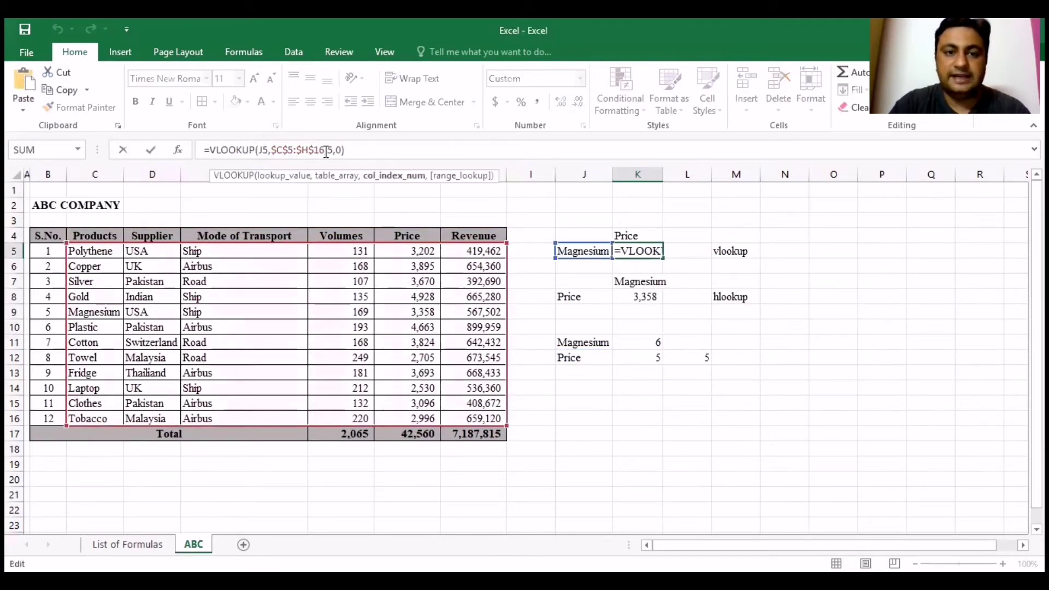
{"action": "double_click", "coordinate": [331, 150]}
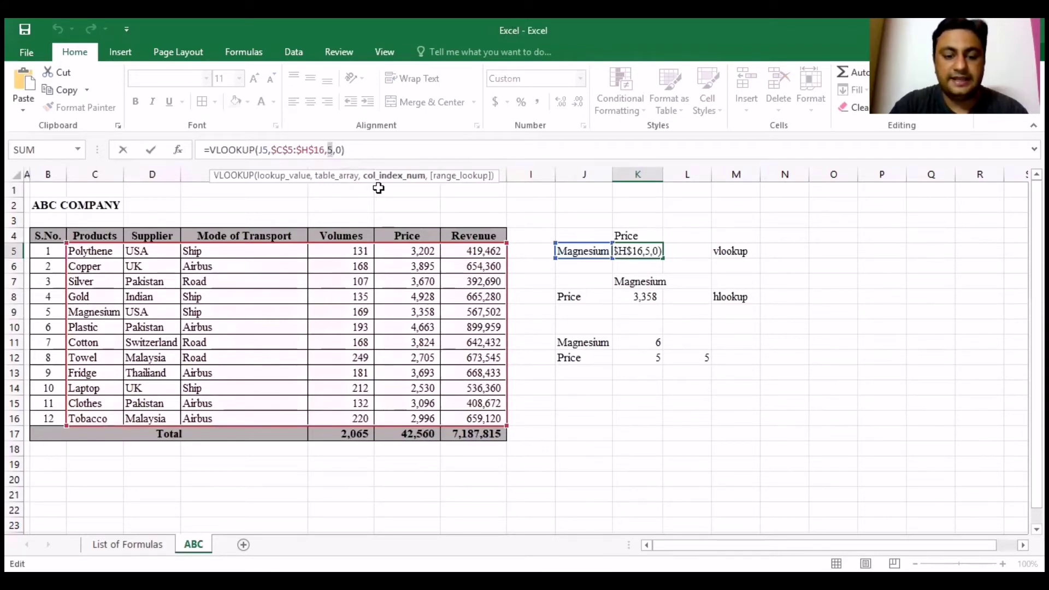
{"action": "key", "text": "ctrl+v"}
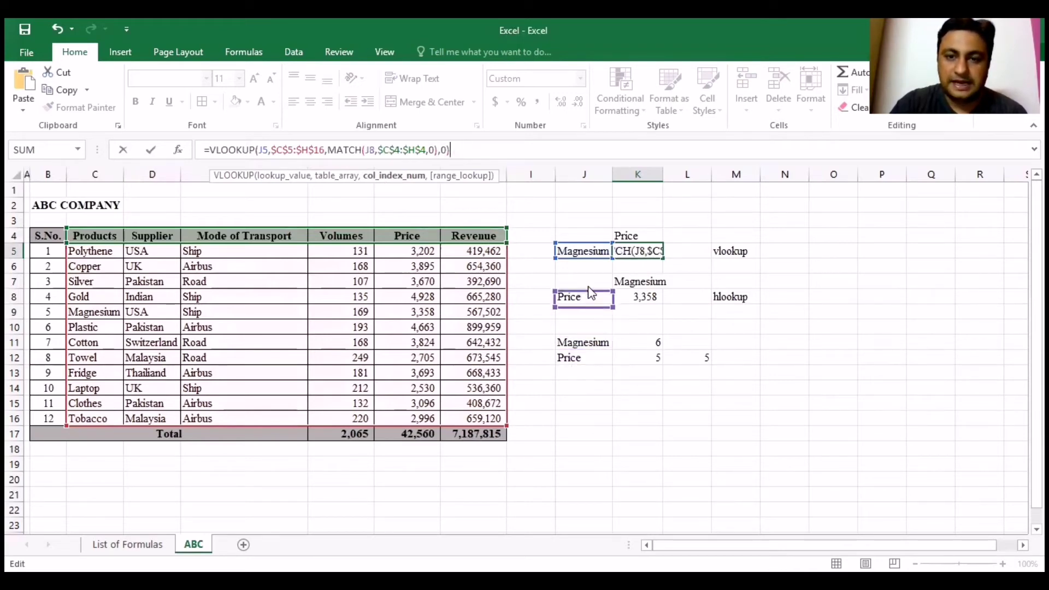
{"action": "left_click", "coordinate": [623, 234]}
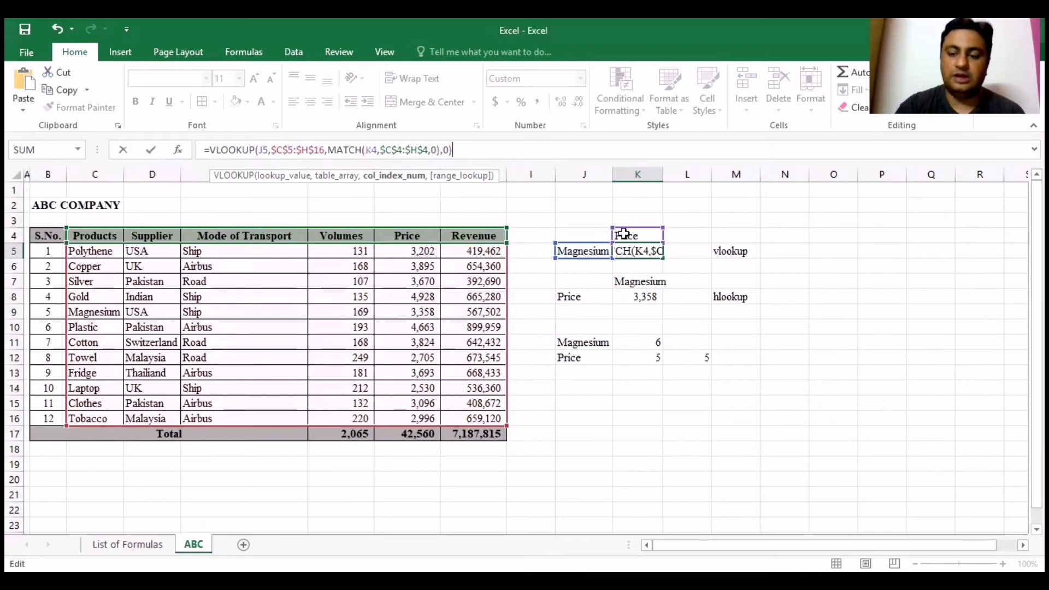
{"action": "key", "text": "Return"}
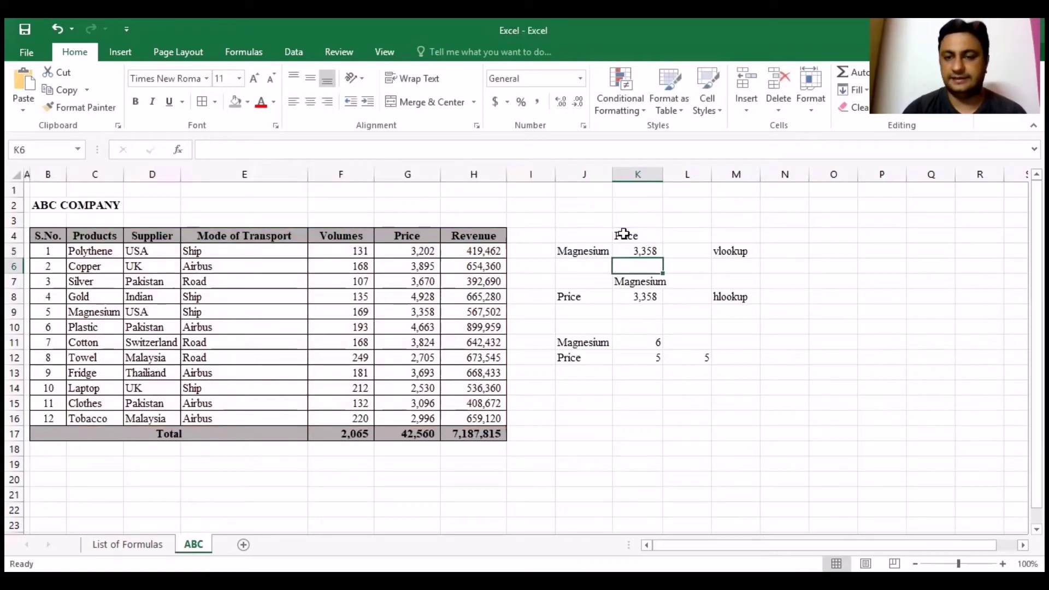
Step: Replace the label in K4 with Volumes to test the combined VLOOKUP and MATCH formula
{"action": "left_click", "coordinate": [639, 249]}
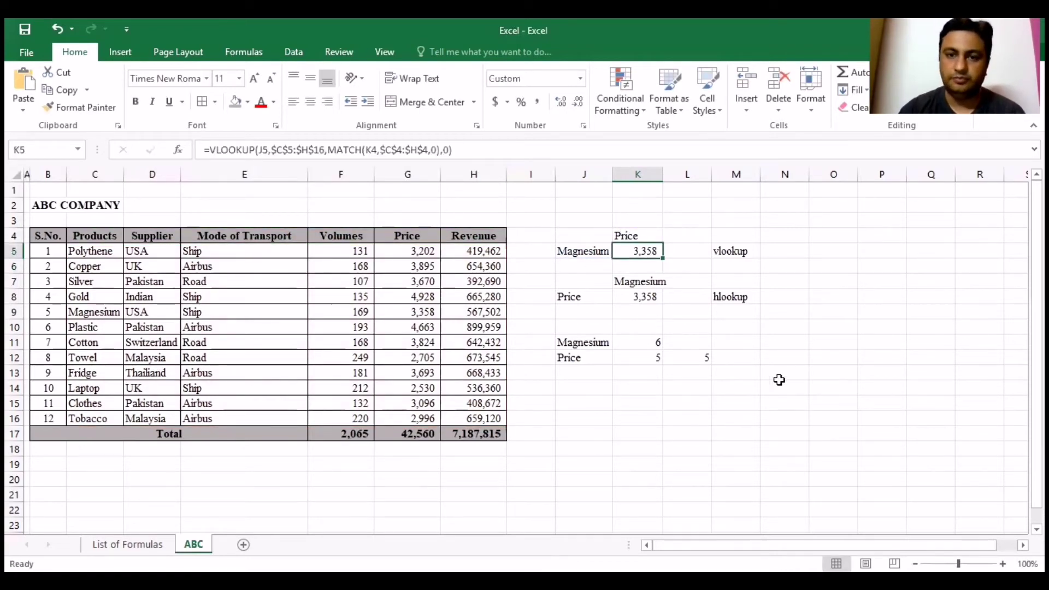
{"action": "key", "text": "Up"}
{"action": "type", "text": "Volumes"}
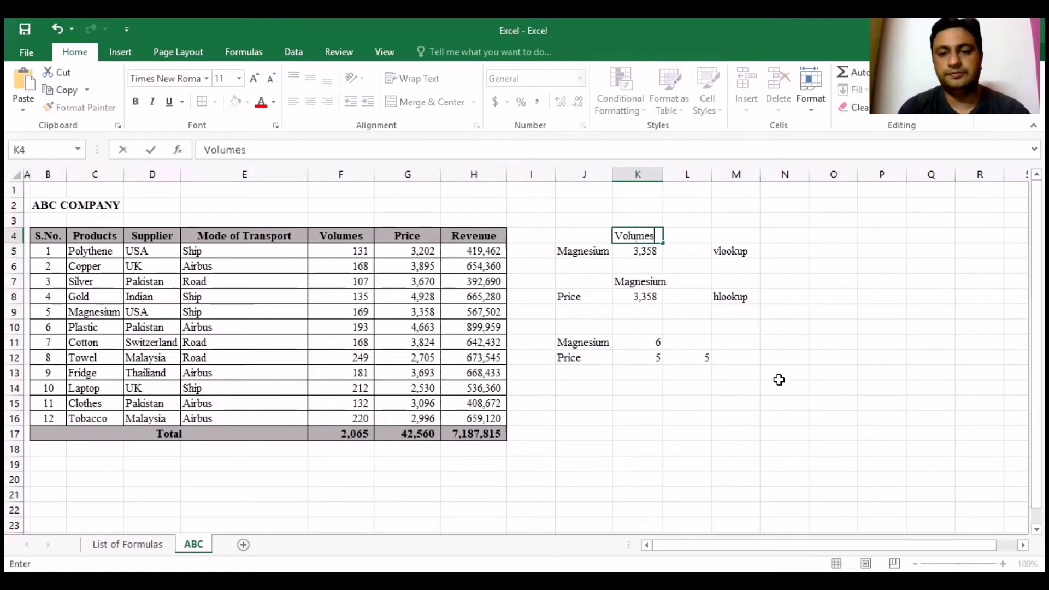
{"action": "key", "text": "Return"}
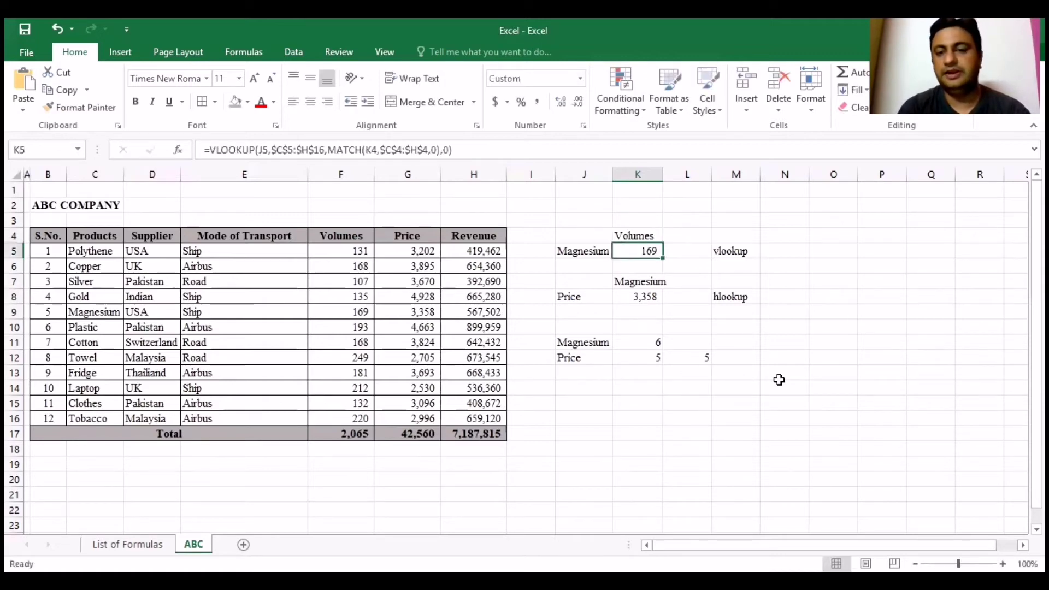
Step: Replace the label in K4 with Revenues to test a name that differs from the table header
{"action": "key", "text": "Up"}
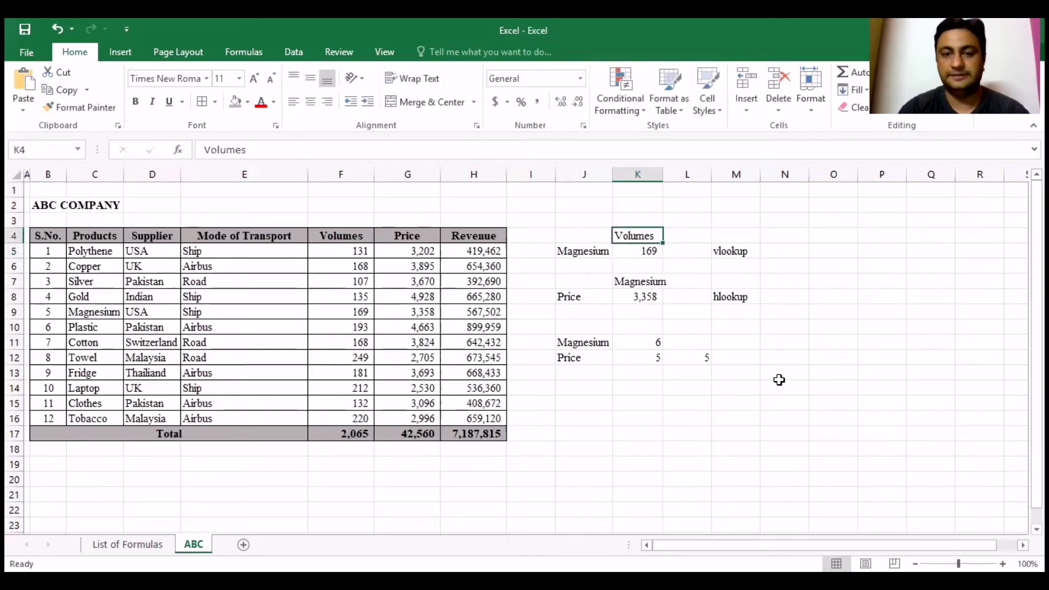
{"action": "type", "text": "Reven"}
{"action": "key", "text": "BackSpace"}
{"action": "key", "text": "BackSpace"}
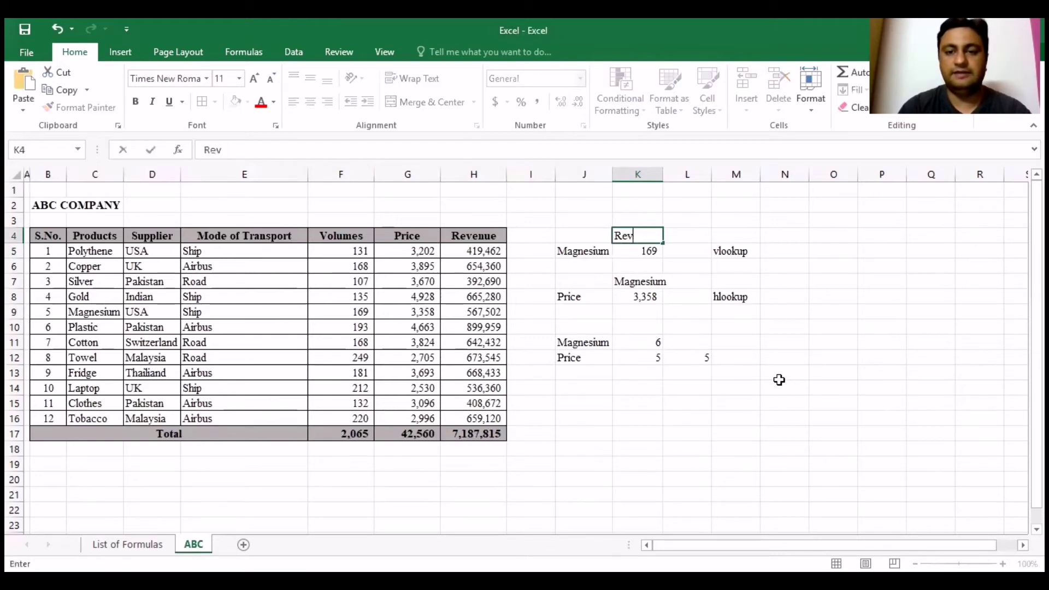
{"action": "type", "text": "venues"}
{"action": "key", "text": "Return"}
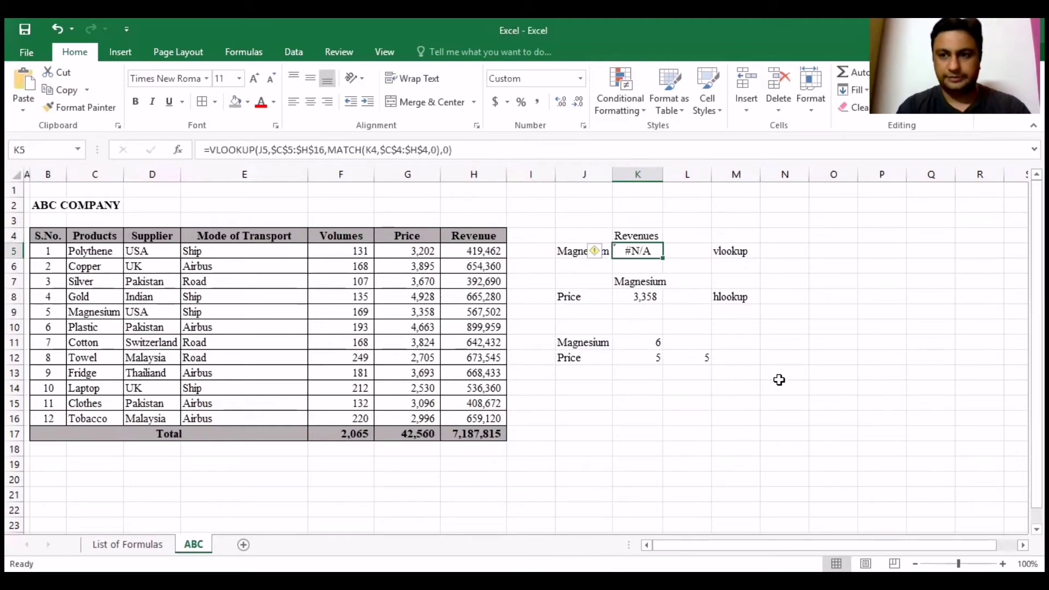
Step: Compare the K4 label with the table header in H4 and correct it to Revenue
{"action": "key", "text": "Up"}
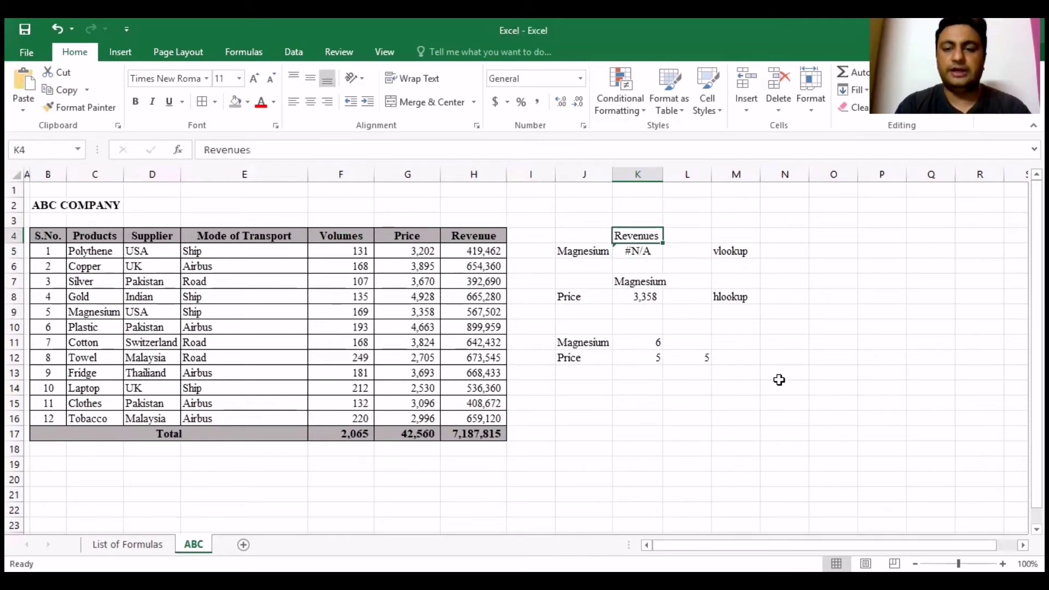
{"action": "key", "text": "Left"}
{"action": "key", "text": "Left"}
{"action": "key", "text": "Left"}
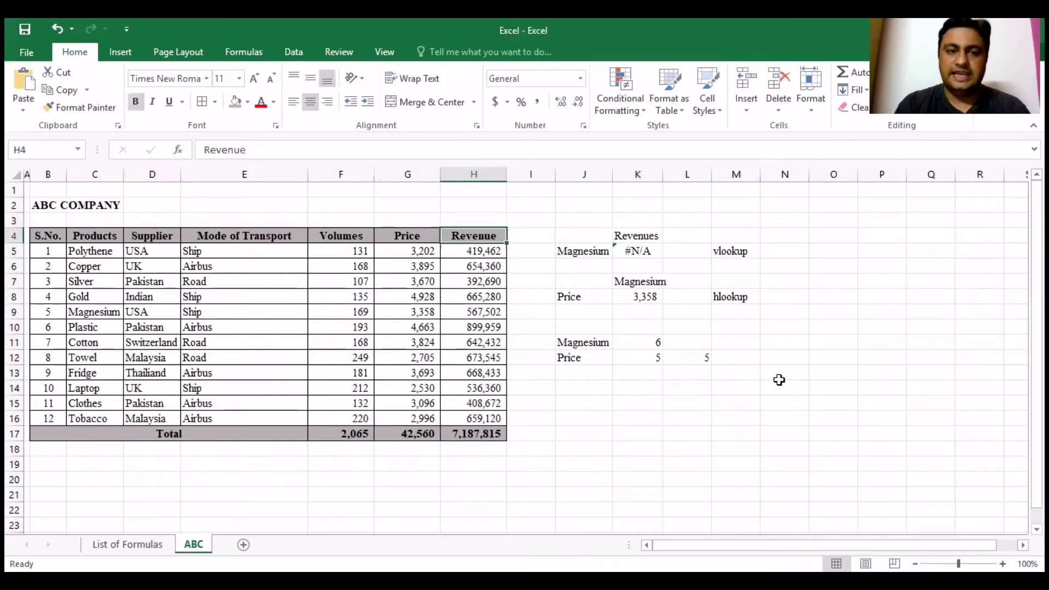
{"action": "key", "text": "Right"}
{"action": "key", "text": "Right"}
{"action": "key", "text": "Right"}
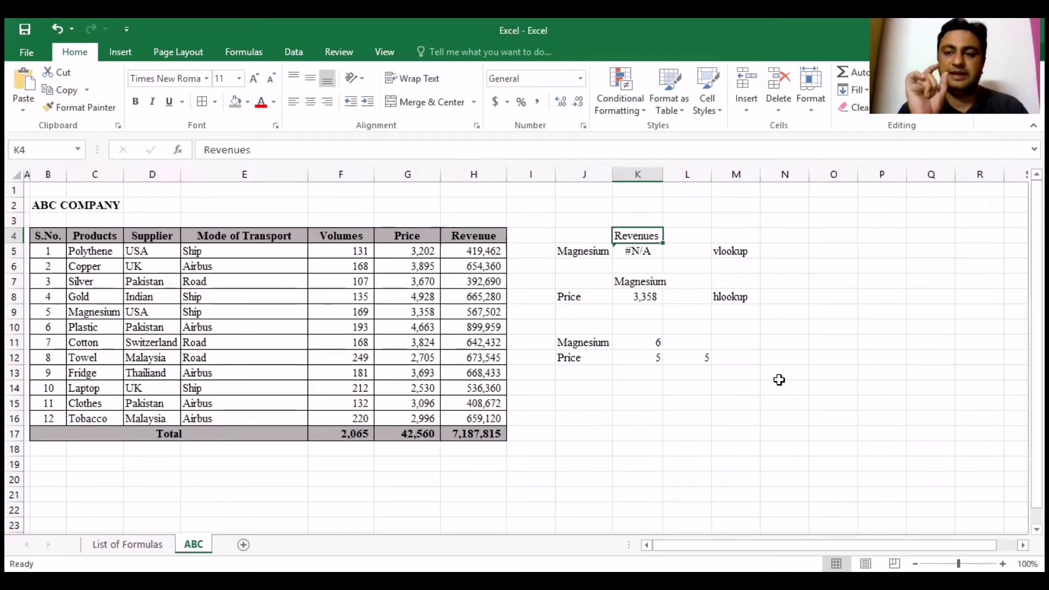
{"action": "key", "text": "F2"}
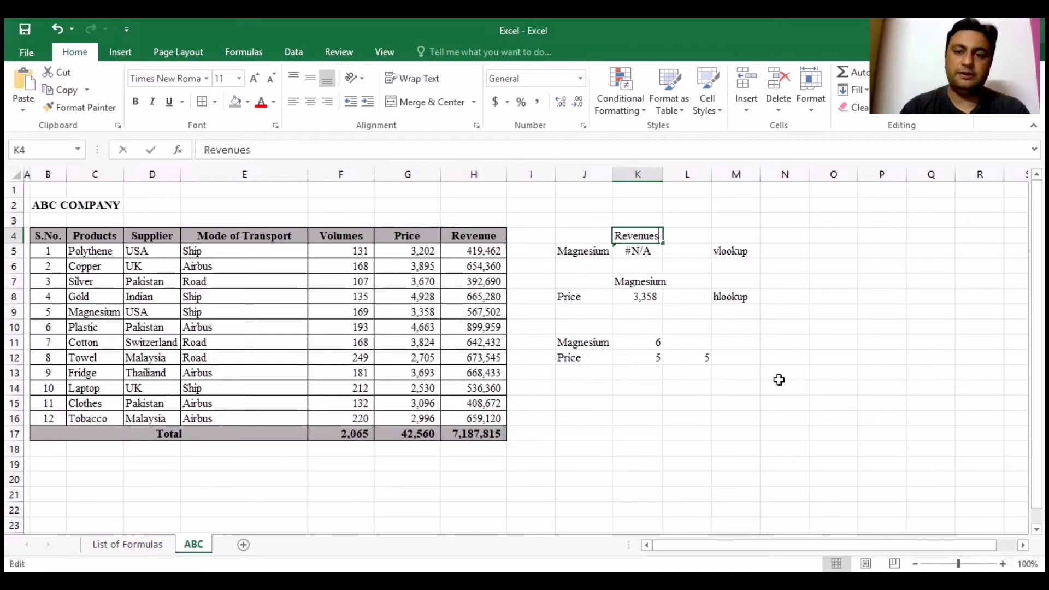
{"action": "key", "text": "Return"}
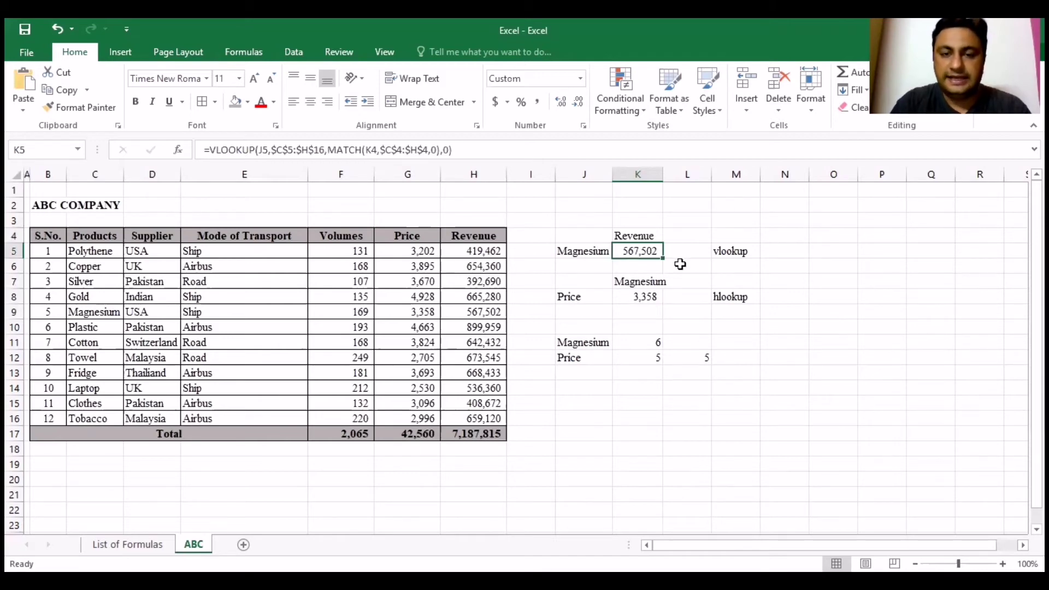
Step: Enter the label Region in cell O4
{"action": "left_click", "coordinate": [800, 235]}
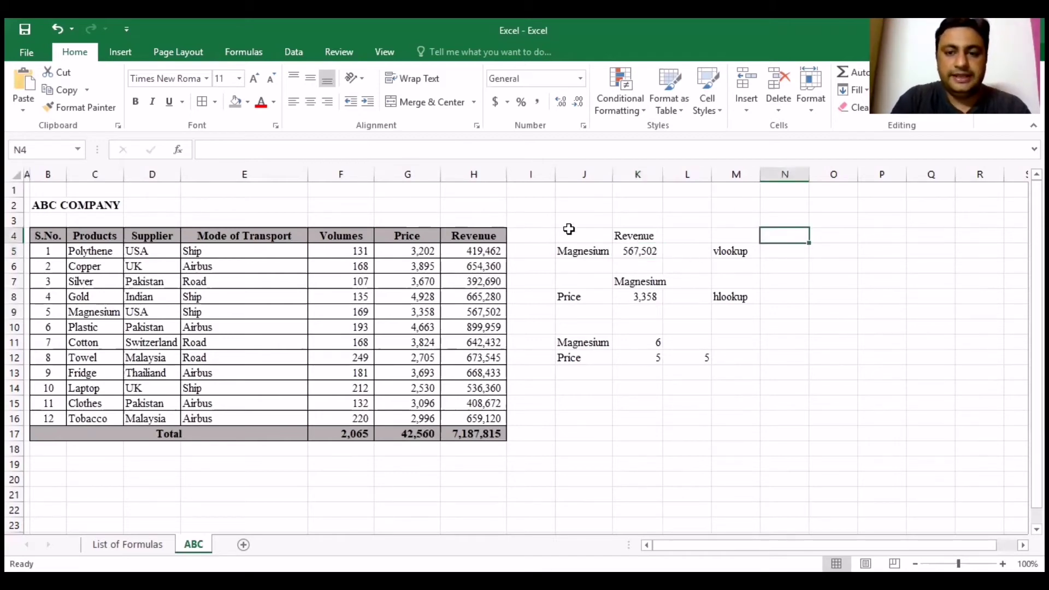
{"action": "left_click", "coordinate": [645, 251]}
{"action": "left_click", "coordinate": [827, 233]}
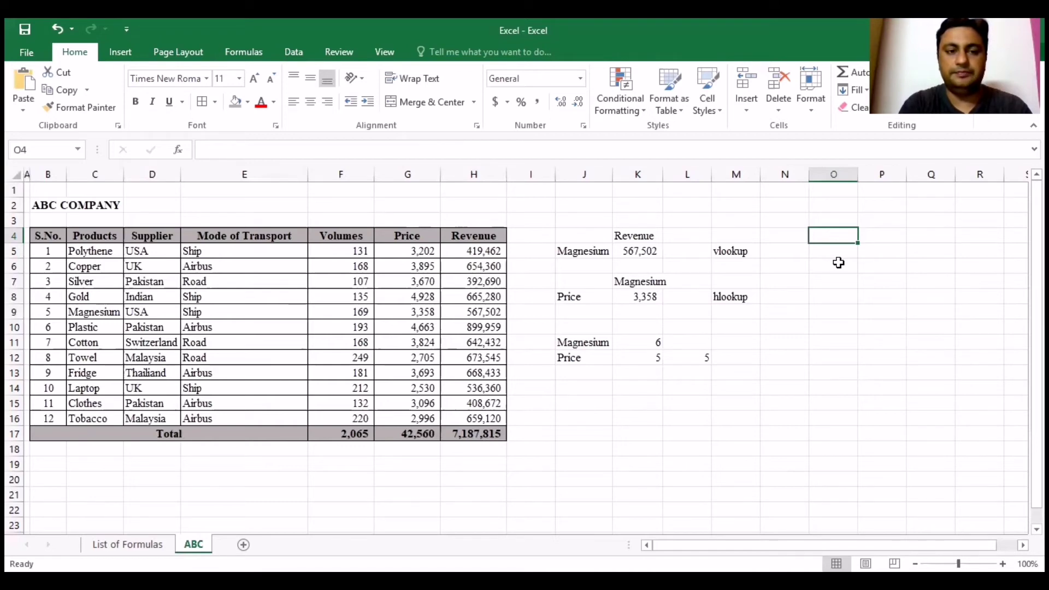
{"action": "type", "text": "Region"}
{"action": "key", "text": "Return"}
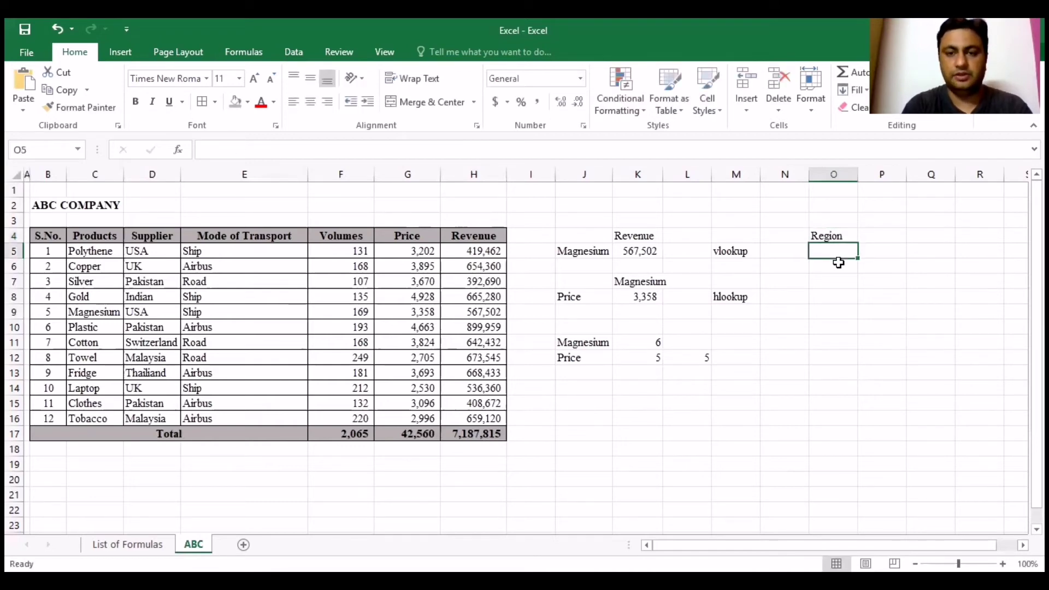
Step: Enter Sindh in cell O9 below the Region label
{"action": "key", "text": "Return"}
{"action": "key", "text": "Down"}
{"action": "key", "text": "Down"}
{"action": "key", "text": "Down"}
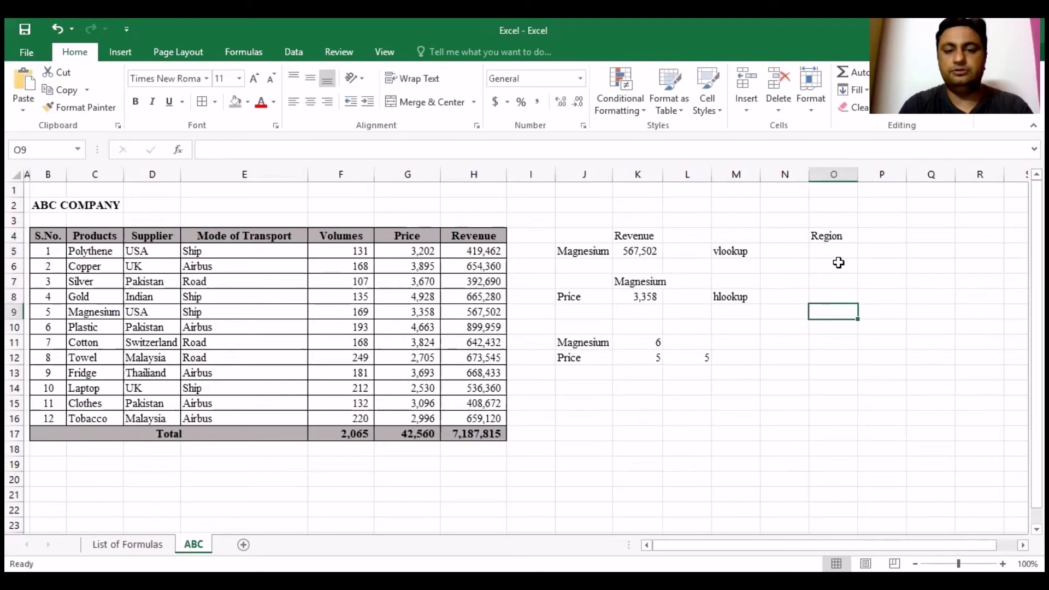
{"action": "type", "text": "Sindh"}
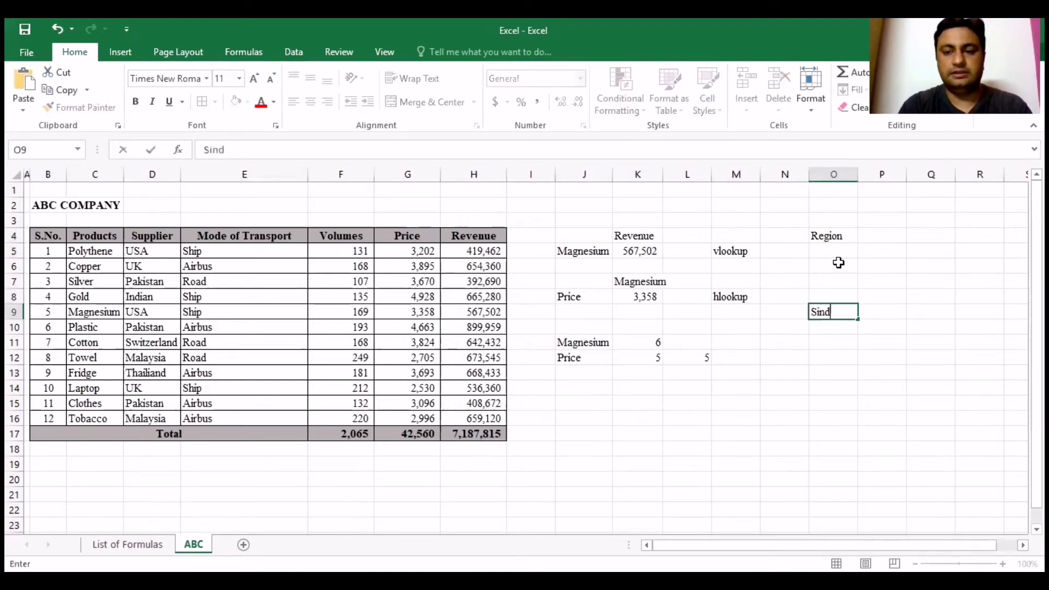
{"action": "key", "text": "Return"}
Step: Confirm the Sindh entry in O9 and replace the label in K4 with Region
{"action": "key", "text": "Up"}
{"action": "key", "text": "Left"}
{"action": "key", "text": "Left"}
{"action": "key", "text": "Up"}
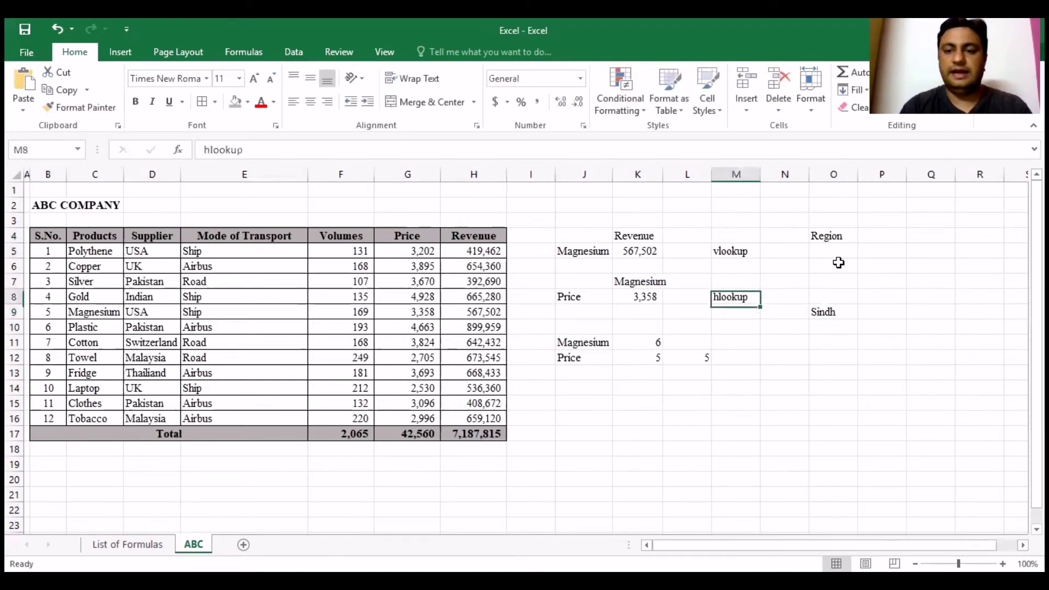
{"action": "key", "text": "Up"}
{"action": "key", "text": "Up"}
{"action": "key", "text": "Up"}
{"action": "key", "text": "Left"}
{"action": "key", "text": "Left"}
{"action": "key", "text": "Left"}
{"action": "key", "text": "Up"}
{"action": "key", "text": "Right"}
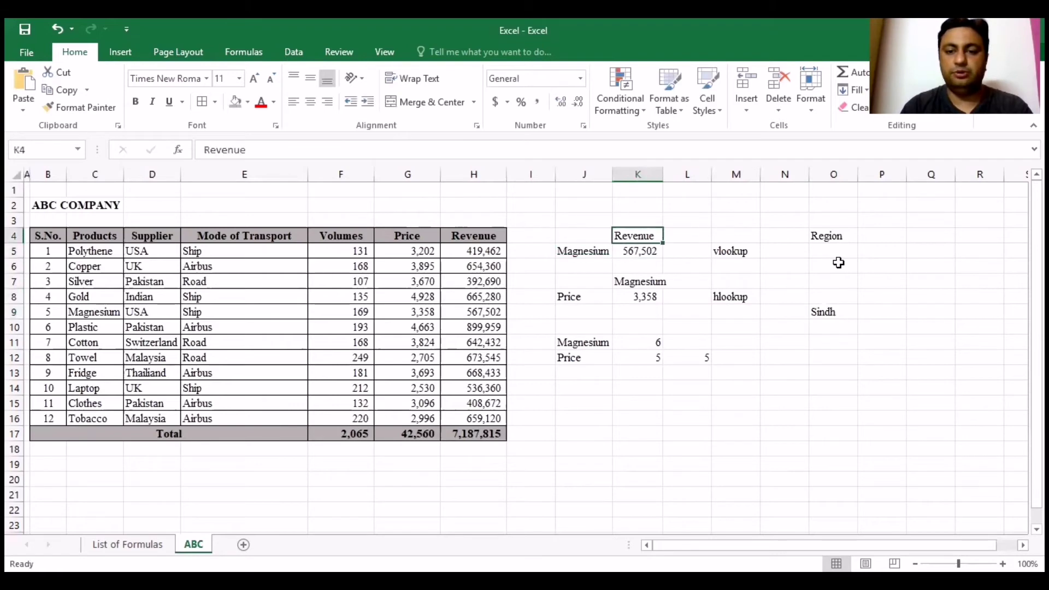
{"action": "type", "text": "Reg"}
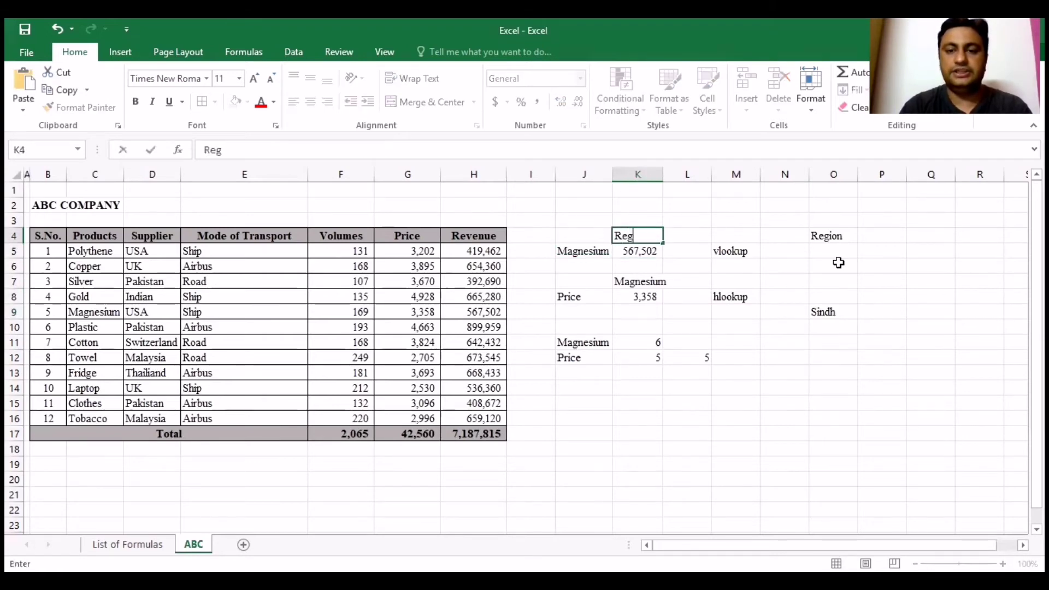
{"action": "type", "text": "ion"}
{"action": "key", "text": "Return"}
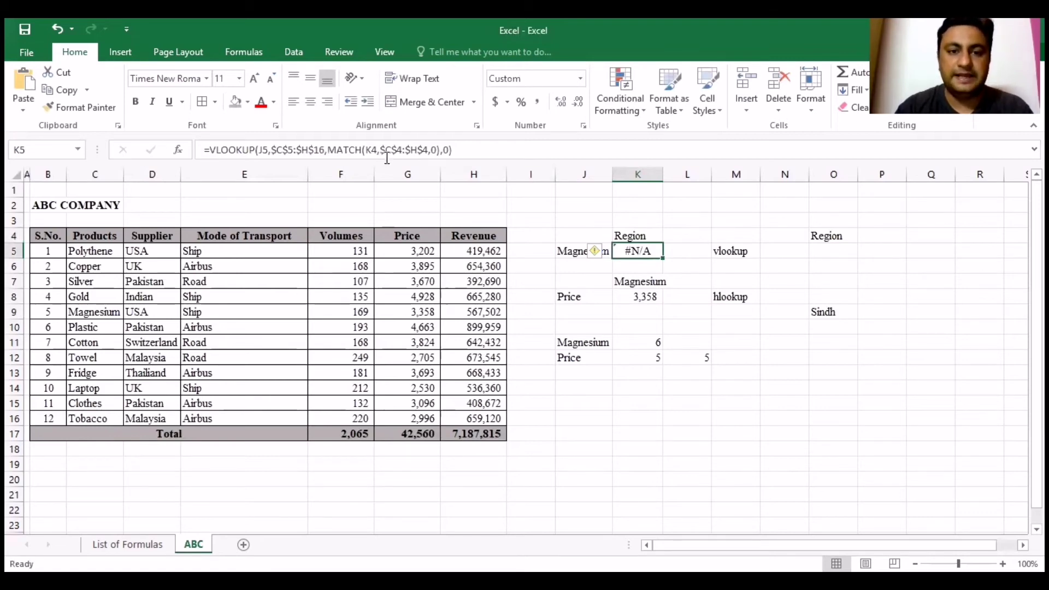
Step: Replace the MATCH part of the VLOOKUP in K5 with MATCH(J12,$4:$4,0)-2 copied from the formula in L12
{"action": "left_click", "coordinate": [690, 357]}
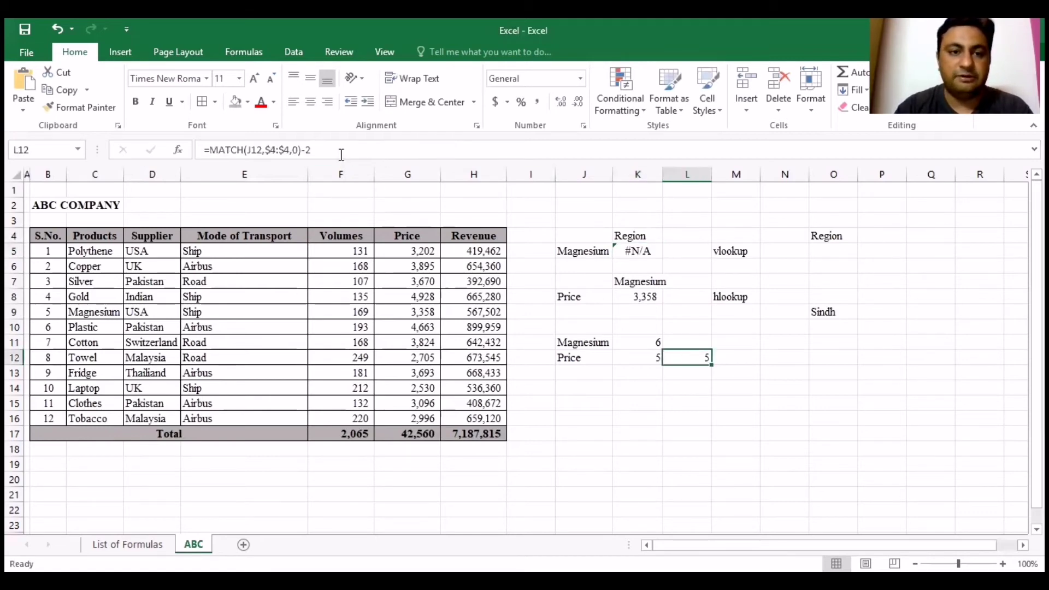
{"action": "left_click_drag", "start_coordinate": [337, 153], "coordinate": [213, 147]}
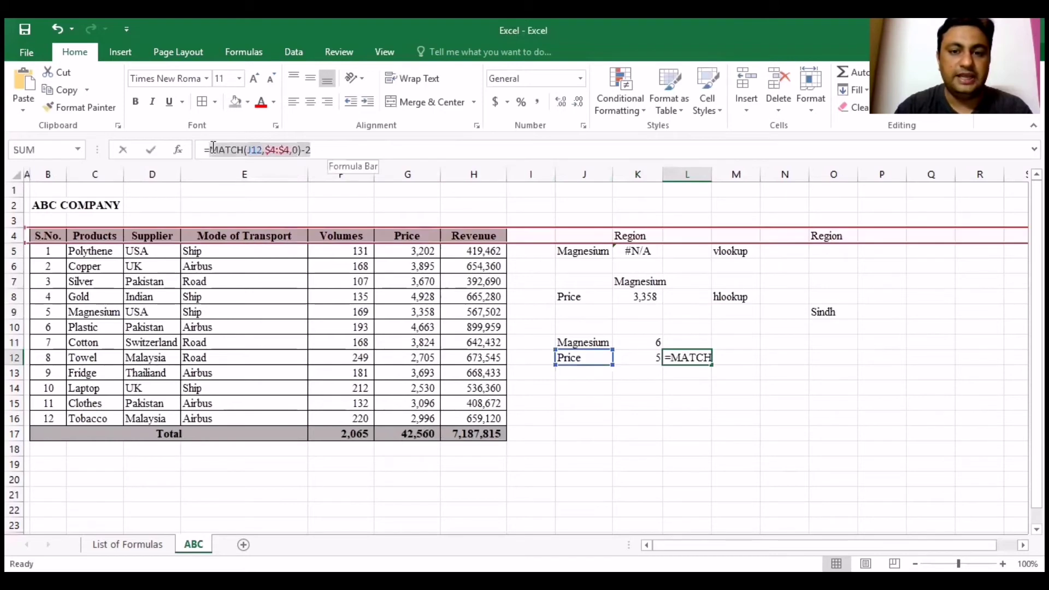
{"action": "key", "text": "ctrl+c"}
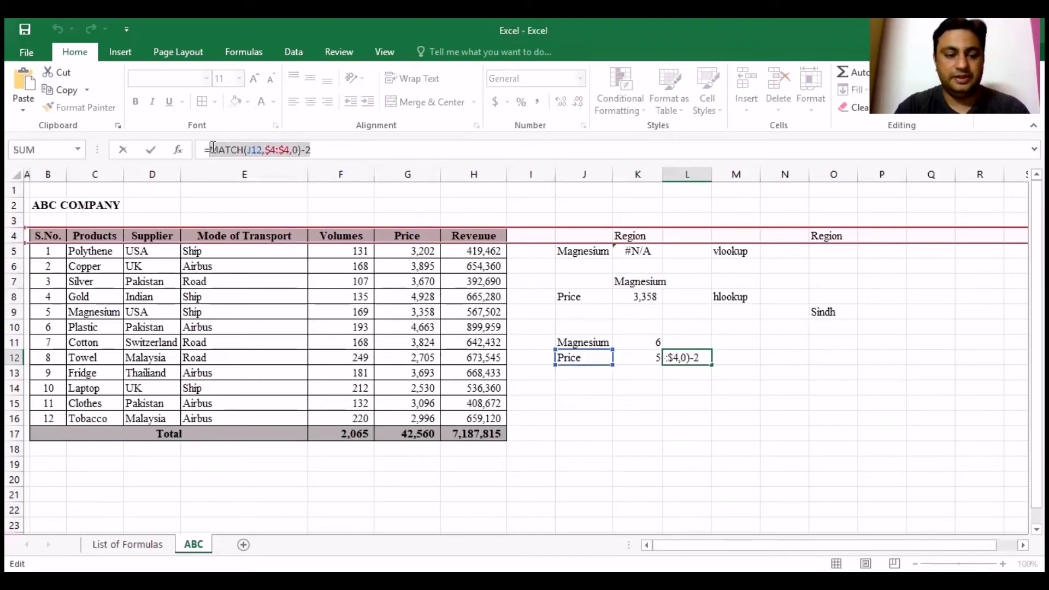
{"action": "left_click", "coordinate": [650, 250]}
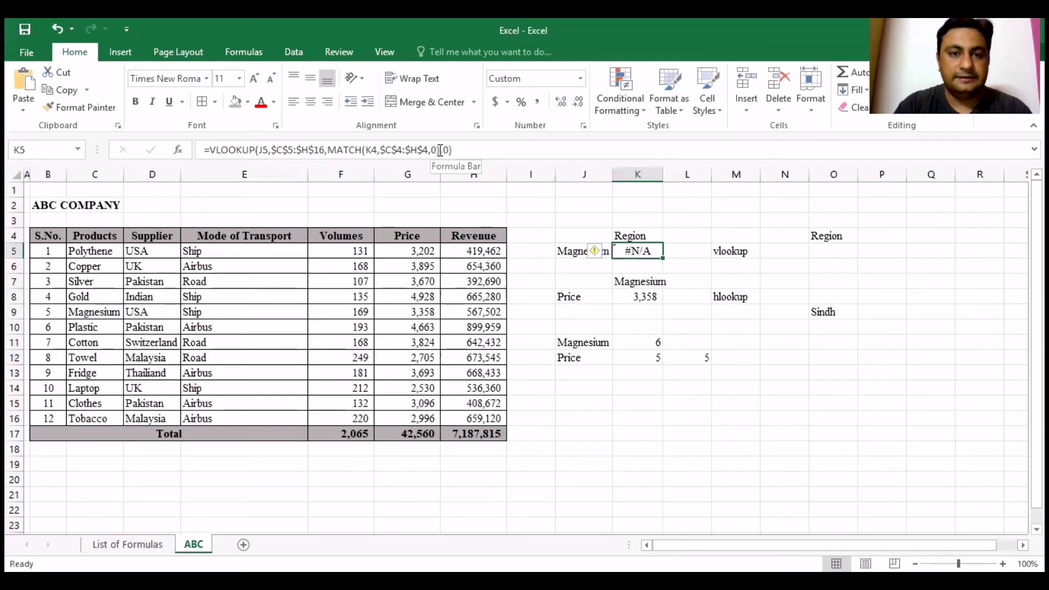
{"action": "left_click_drag", "start_coordinate": [440, 150], "coordinate": [326, 157]}
{"action": "key", "text": "ctrl+v"}
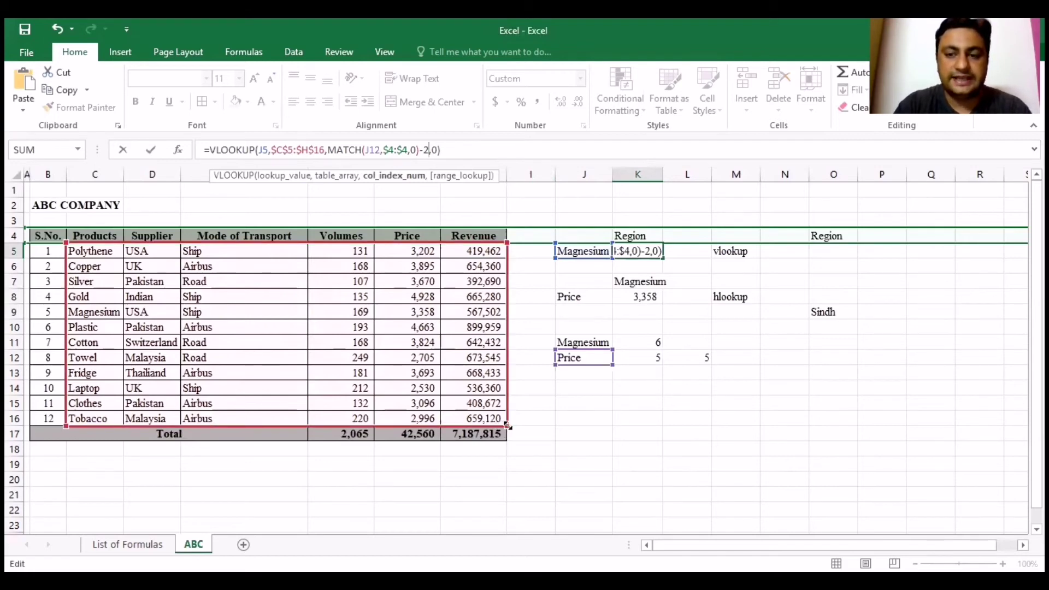
Step: Extend the VLOOKUP table array in K5 to $C$5:$O$16 so it includes the Region column, and commit the formula
{"action": "left_click_drag", "start_coordinate": [508, 425], "coordinate": [857, 425]}
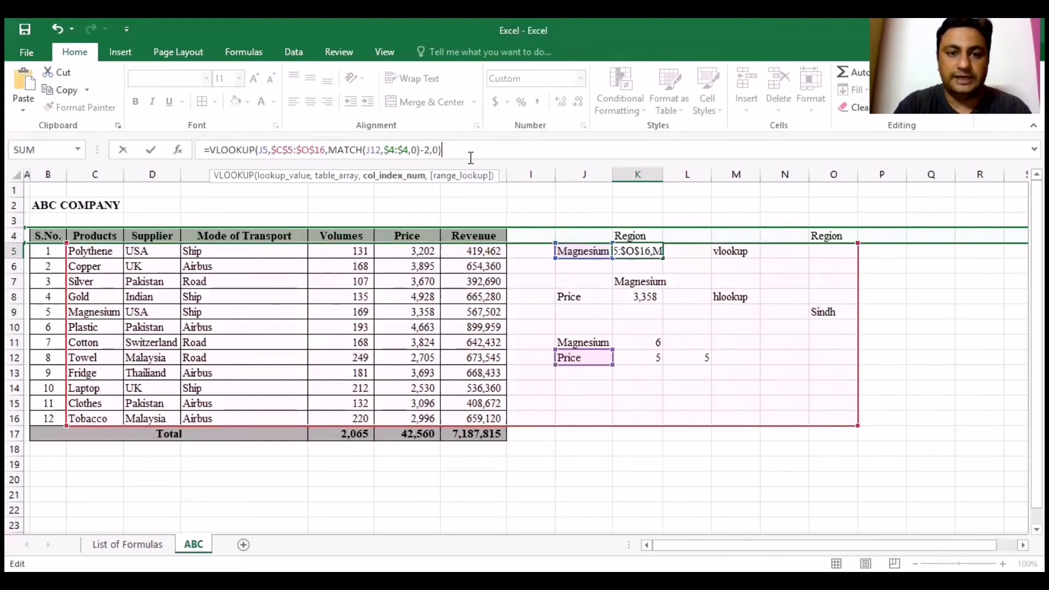
{"action": "key", "text": "Return"}
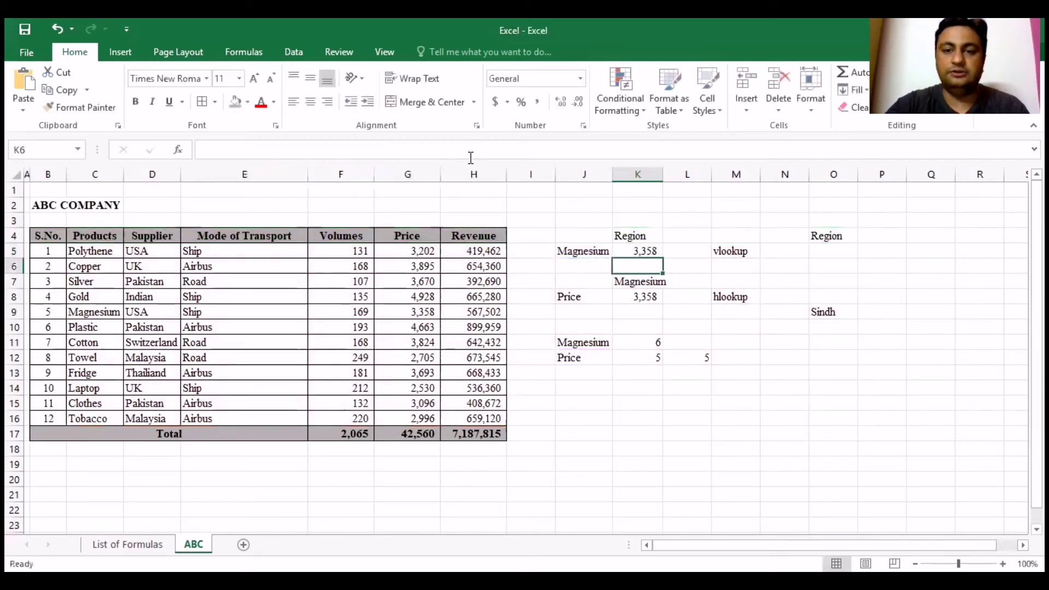
{"action": "key", "text": "Up"}
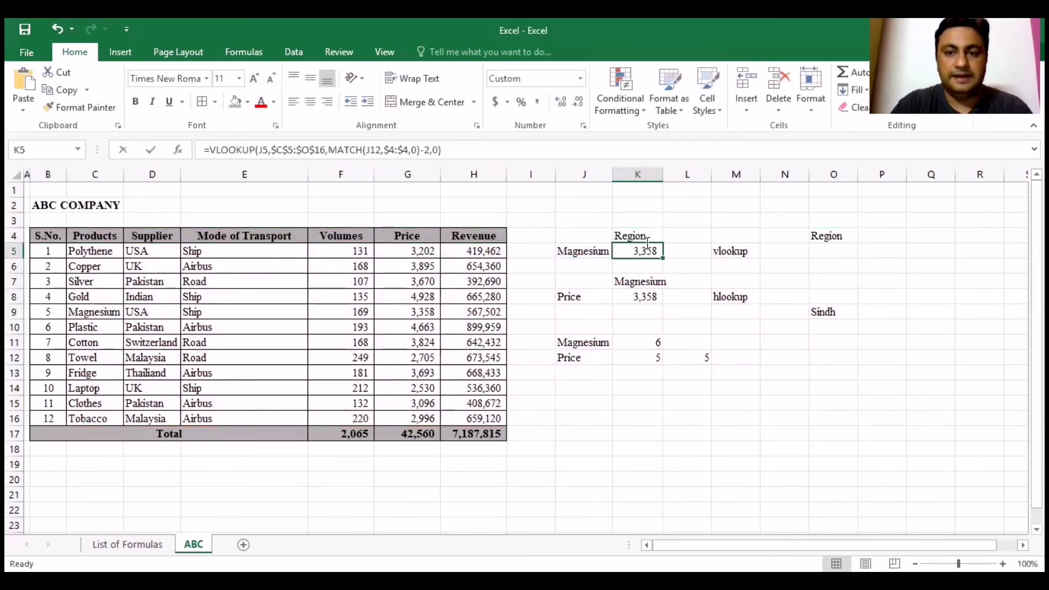
Step: Evaluate the MATCH part of the K5 formula to check its column index, leaving the formula as it is
{"action": "double_click", "coordinate": [651, 250]}
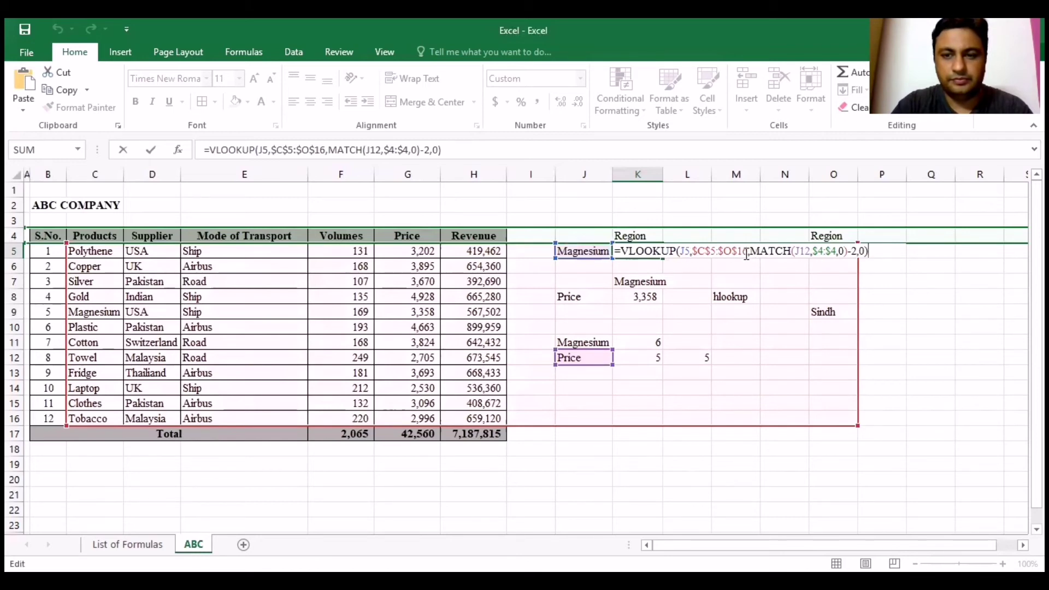
{"action": "left_click_drag", "start_coordinate": [760, 251], "coordinate": [860, 250]}
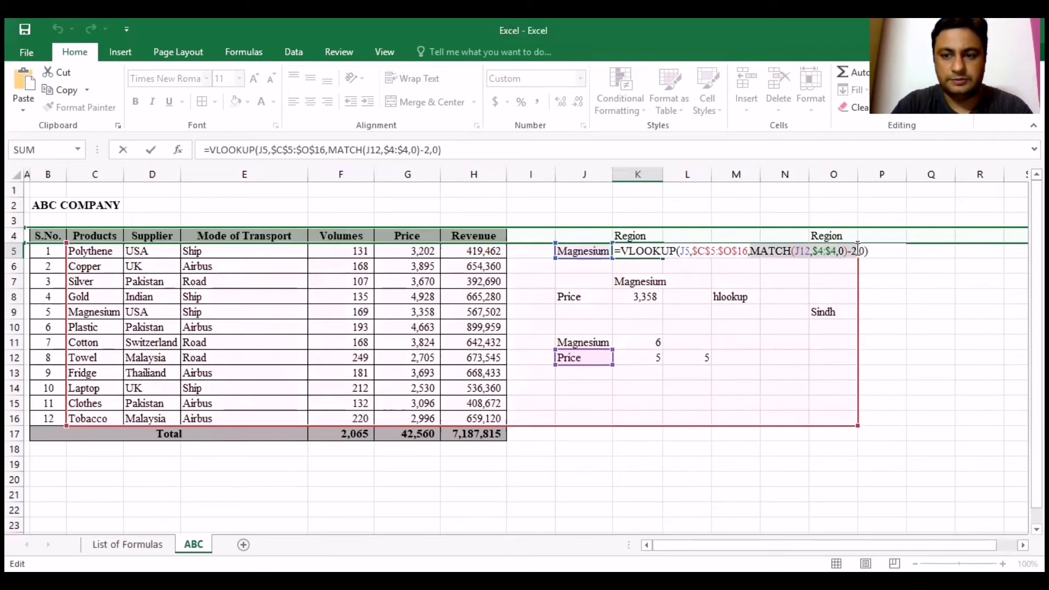
{"action": "key", "text": "Escape"}
{"action": "left_click", "coordinate": [359, 153]}
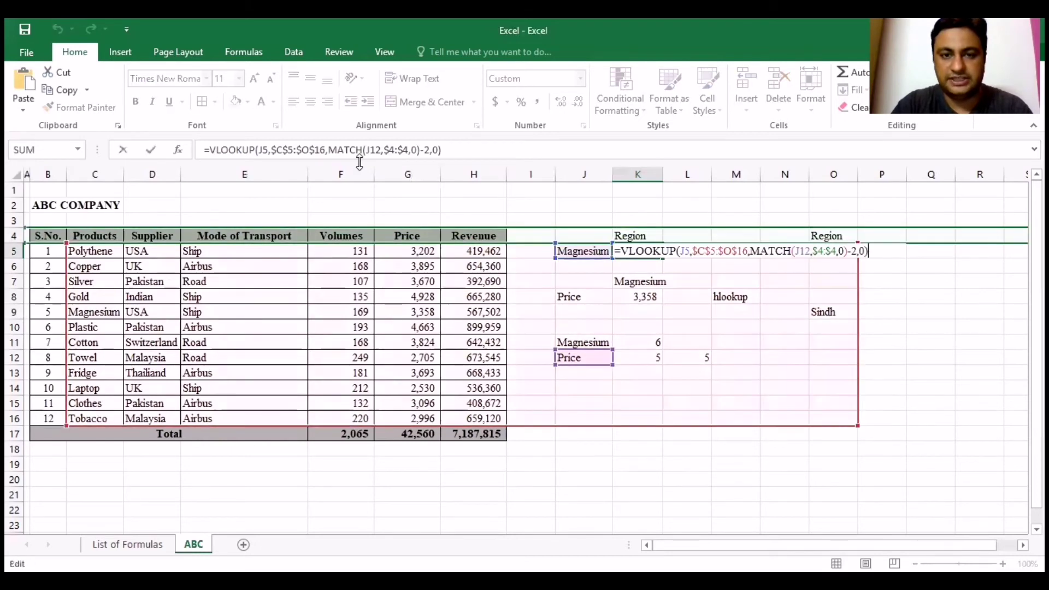
{"action": "left_click_drag", "start_coordinate": [328, 151], "coordinate": [429, 149]}
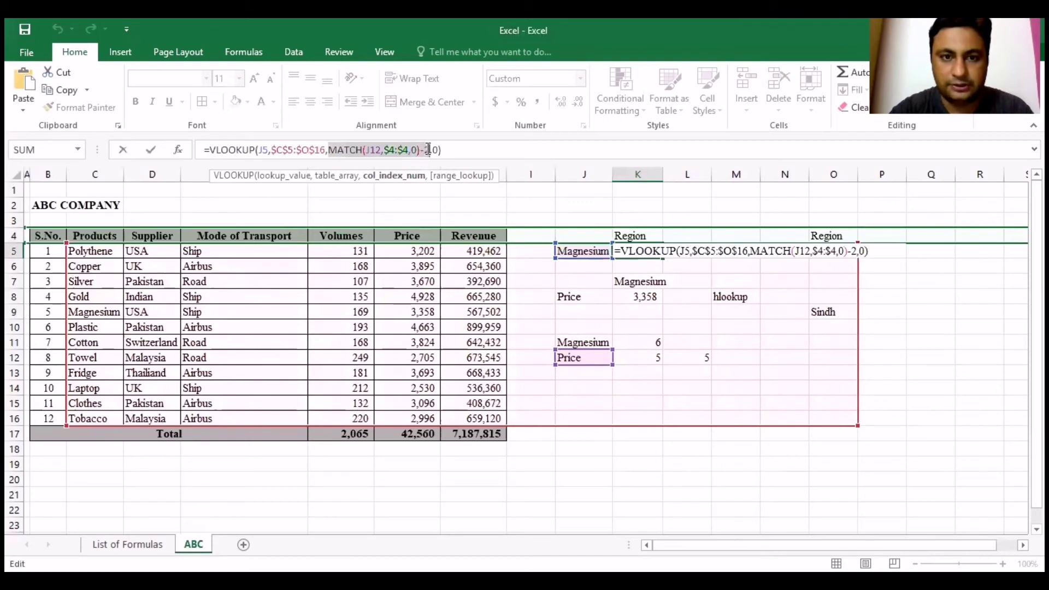
{"action": "type", "text": "5"}
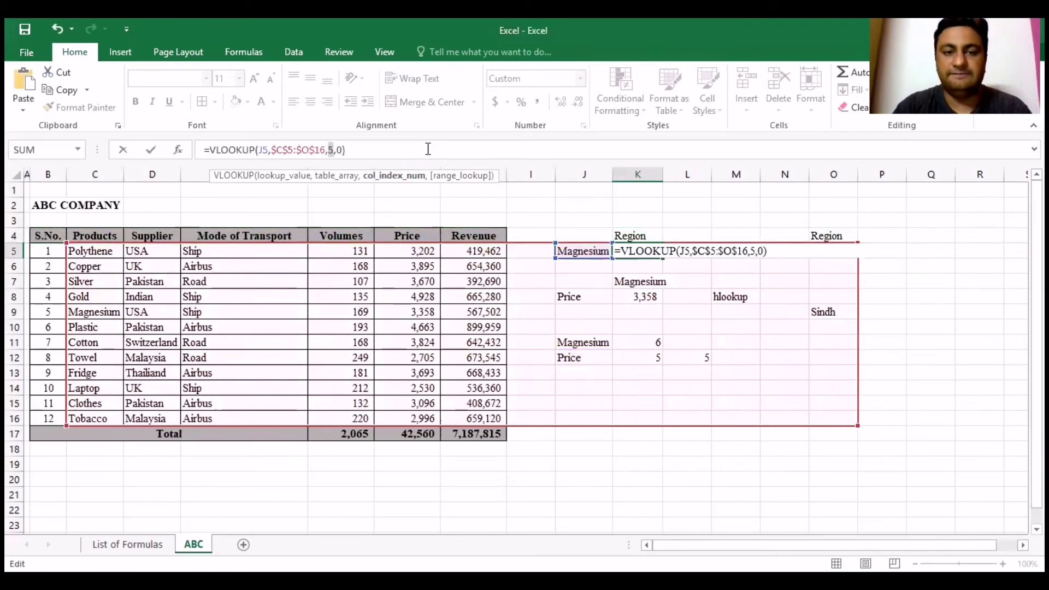
{"action": "key", "text": "Escape"}
Step: Point the MATCH lookup value in K5 to cell K4 and evaluate the MATCH part to check its column index
{"action": "key", "text": "F2"}
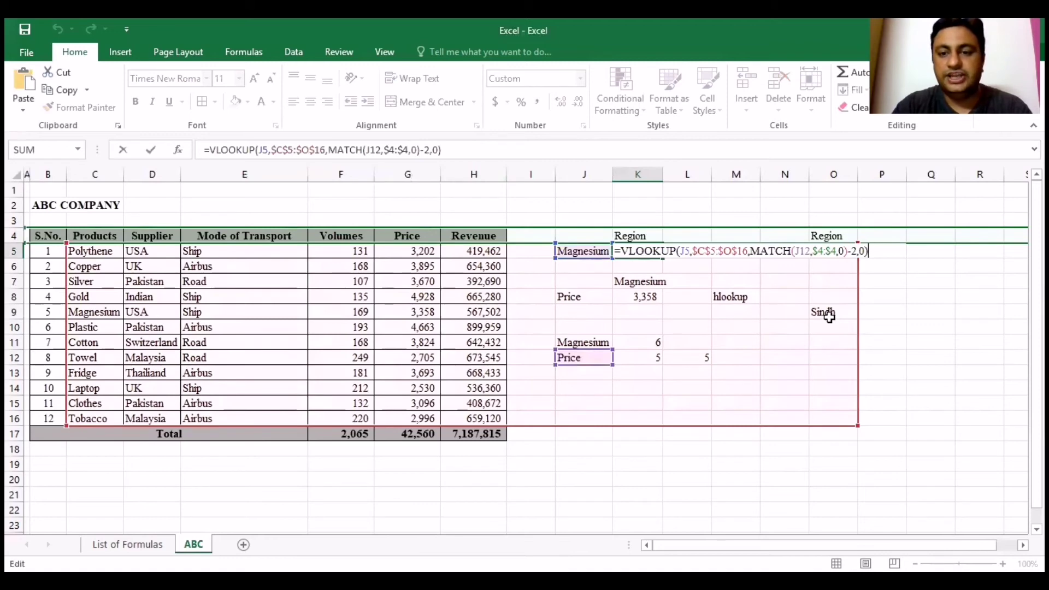
{"action": "left_click_drag", "start_coordinate": [613, 355], "coordinate": [632, 233]}
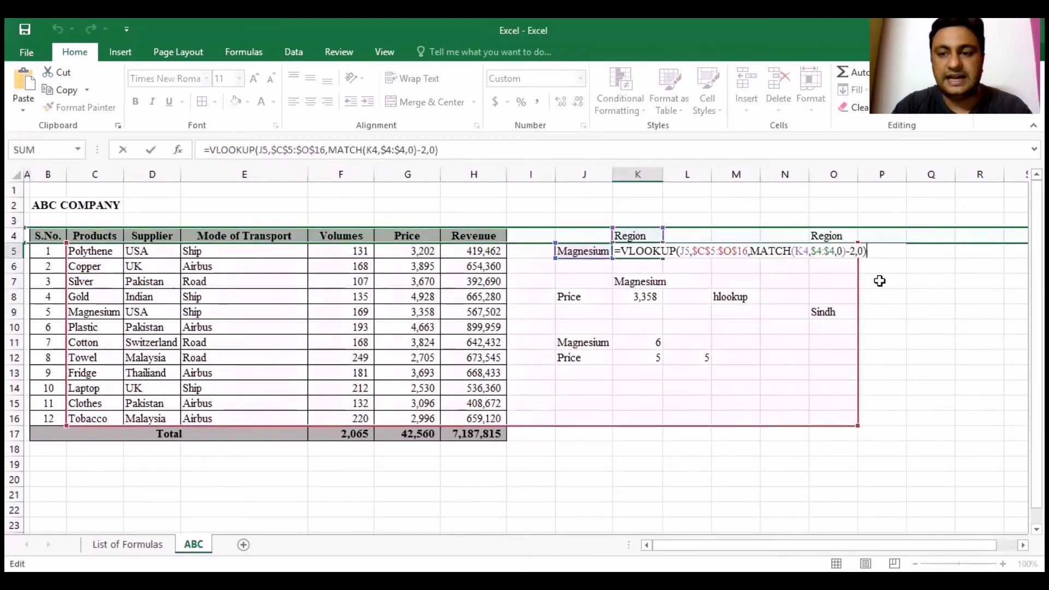
{"action": "left_click_drag", "start_coordinate": [857, 254], "coordinate": [754, 258]}
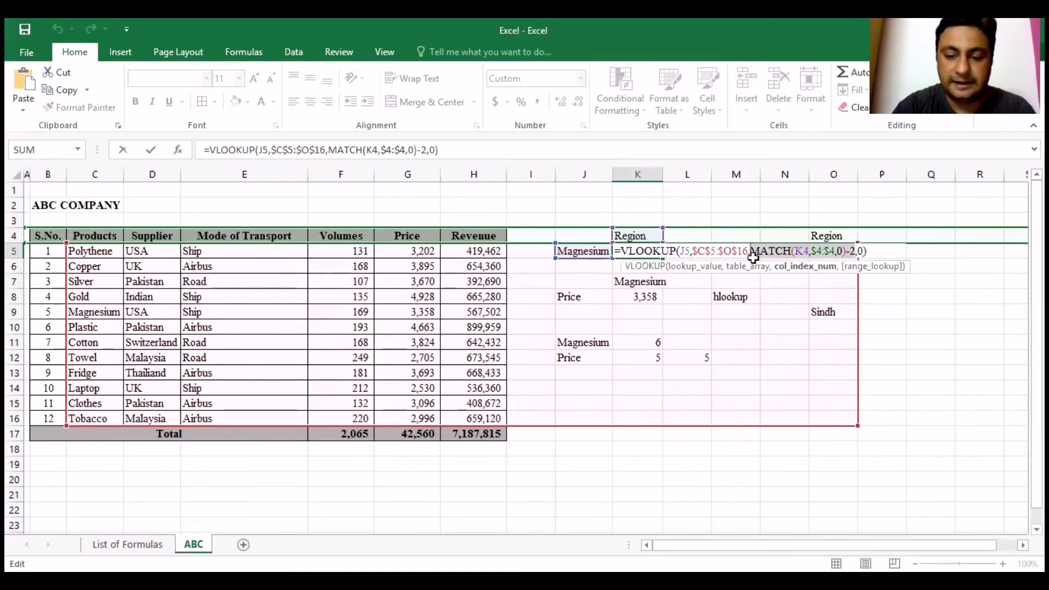
{"action": "type", "text": "9"}
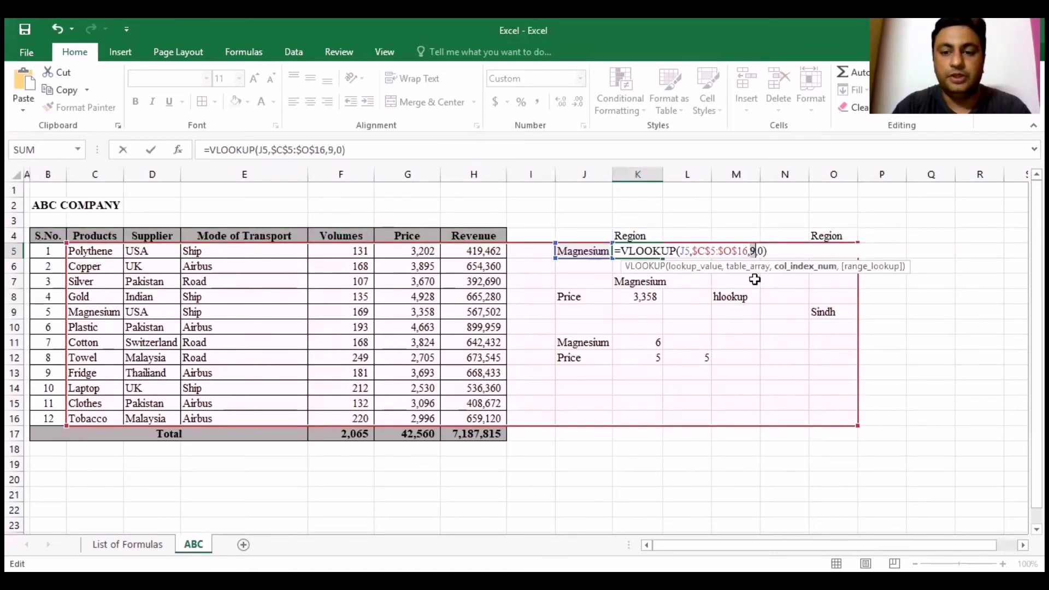
{"action": "key", "text": "Escape"}
Step: Count the columns along row 9 from Magnesium in C9 to K9 to trace which cell the lookup reads
{"action": "left_click", "coordinate": [828, 311]}
{"action": "left_click", "coordinate": [120, 313]}
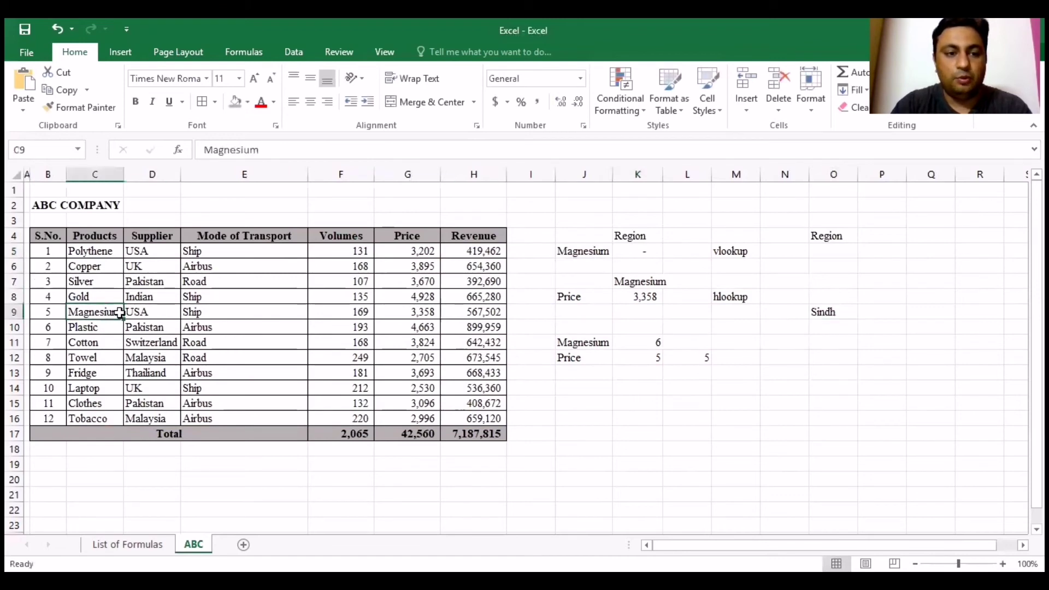
{"action": "left_click", "coordinate": [173, 313]}
{"action": "left_click", "coordinate": [218, 314]}
{"action": "left_click", "coordinate": [360, 313]}
{"action": "left_click", "coordinate": [411, 312]}
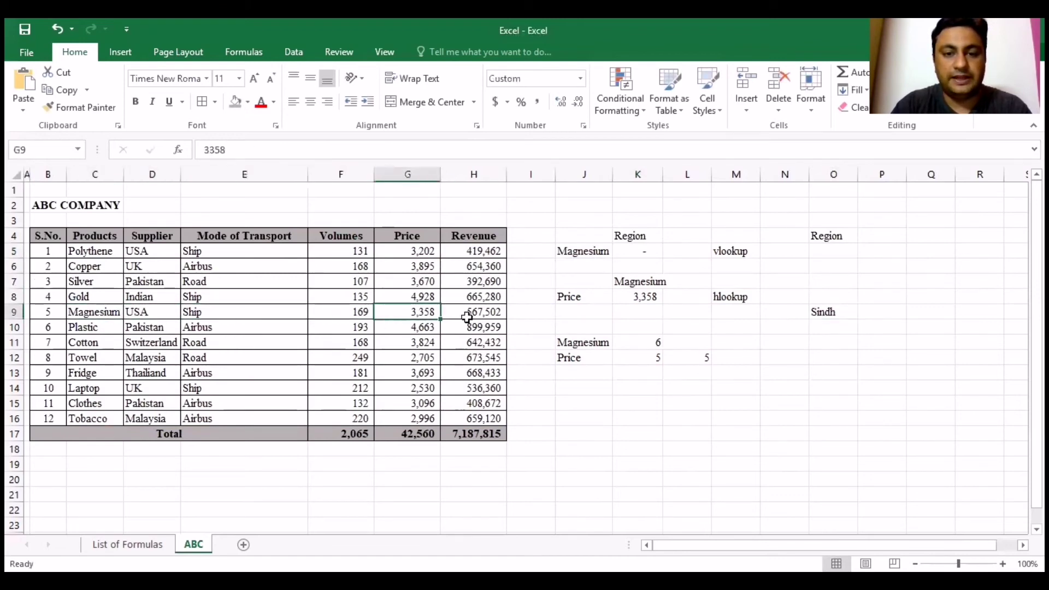
{"action": "left_click", "coordinate": [467, 316]}
{"action": "left_click", "coordinate": [541, 312]}
{"action": "left_click", "coordinate": [593, 311]}
{"action": "left_click", "coordinate": [637, 313]}
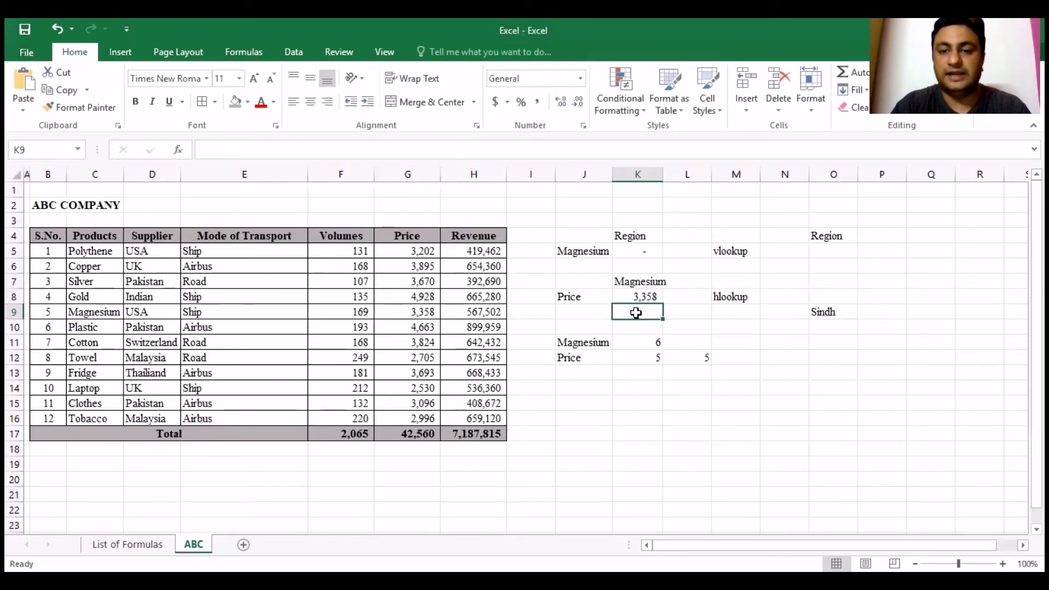
Step: Move the Region label from K4 to K2 and check the lookup formula in K5
{"action": "left_click", "coordinate": [649, 235]}
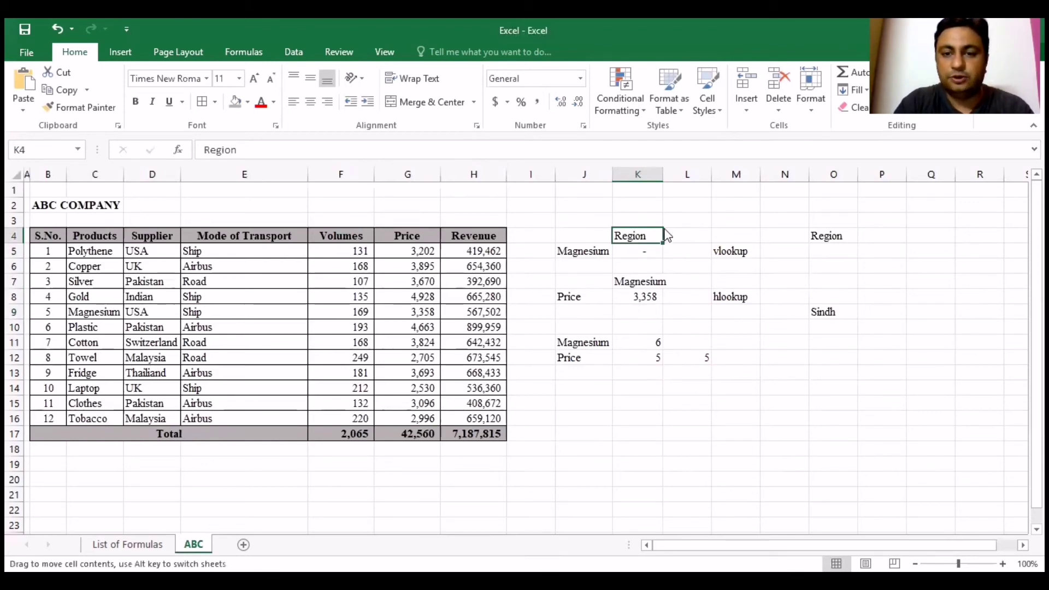
{"action": "left_click_drag", "start_coordinate": [666, 235], "coordinate": [666, 205]}
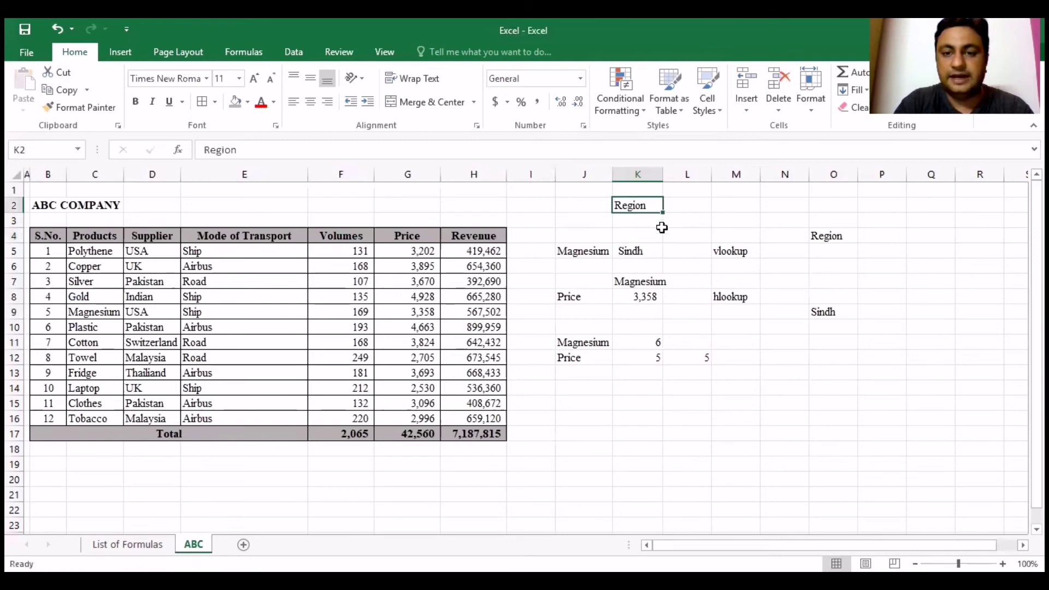
{"action": "left_click", "coordinate": [634, 247]}
{"action": "key", "text": "F2"}
{"action": "key", "text": "ctrl+Return"}
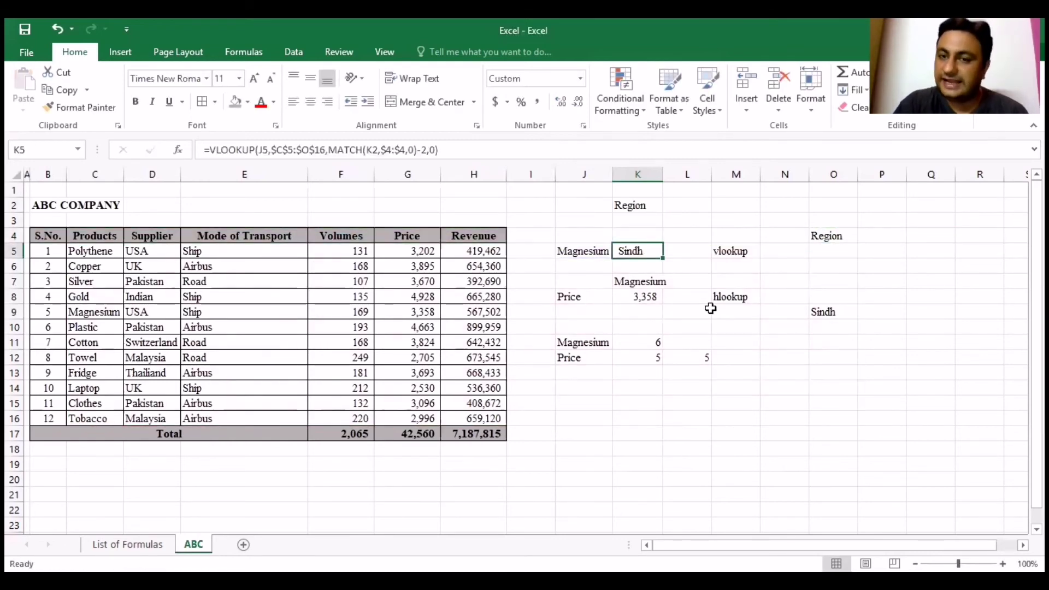
Step: Move the Region label from K2 back to K4 and check the lookup in K5
{"action": "left_click", "coordinate": [656, 208]}
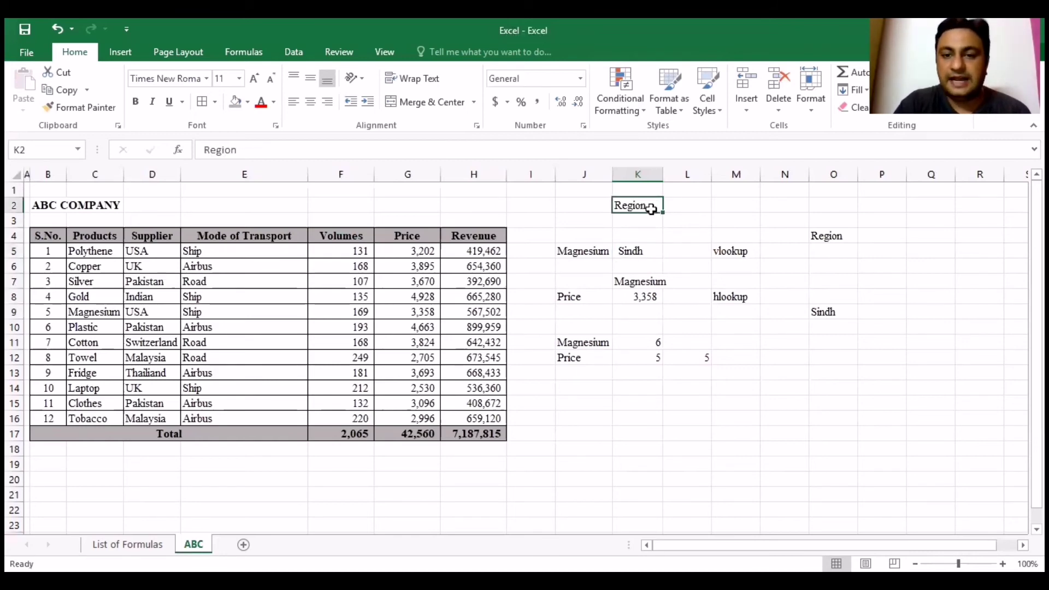
{"action": "left_click_drag", "start_coordinate": [651, 217], "coordinate": [649, 247]}
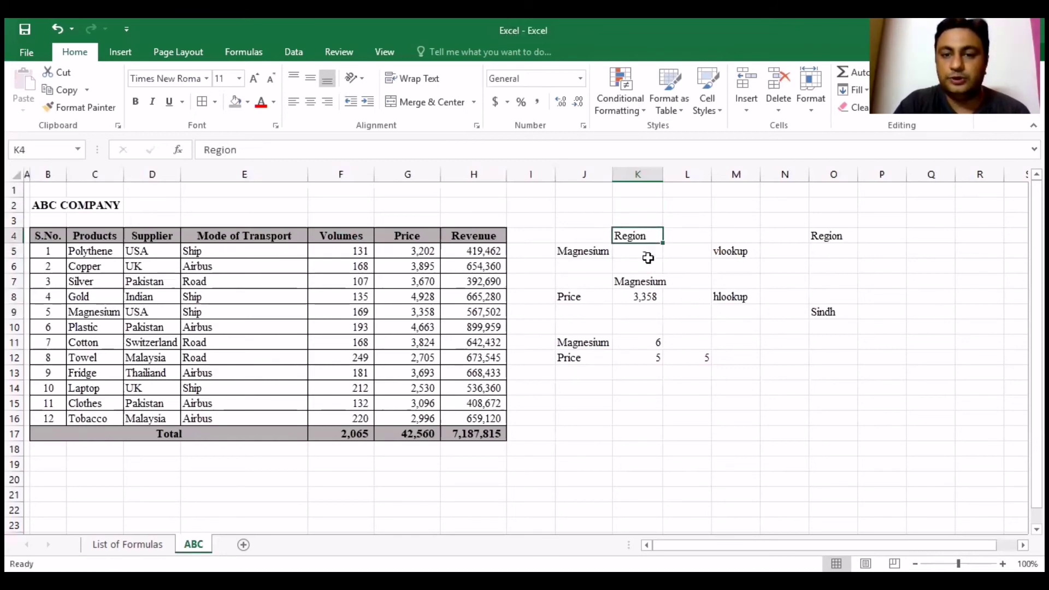
{"action": "left_click", "coordinate": [646, 251]}
Step: Enter 9 in K9 to test which cell the K5 lookup reads, and undo the entry
{"action": "left_click", "coordinate": [639, 315]}
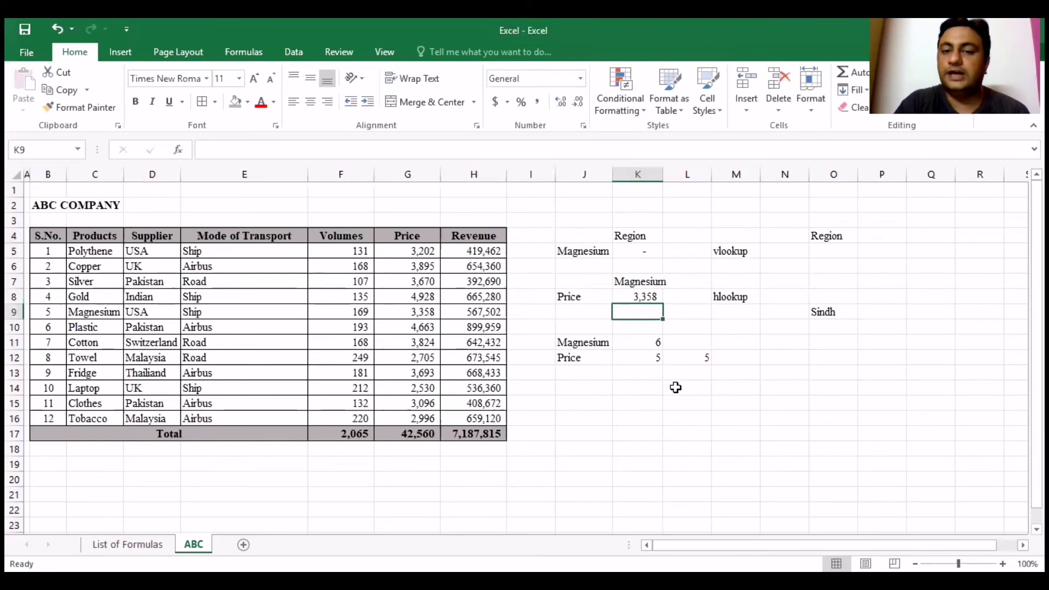
{"action": "type", "text": "9"}
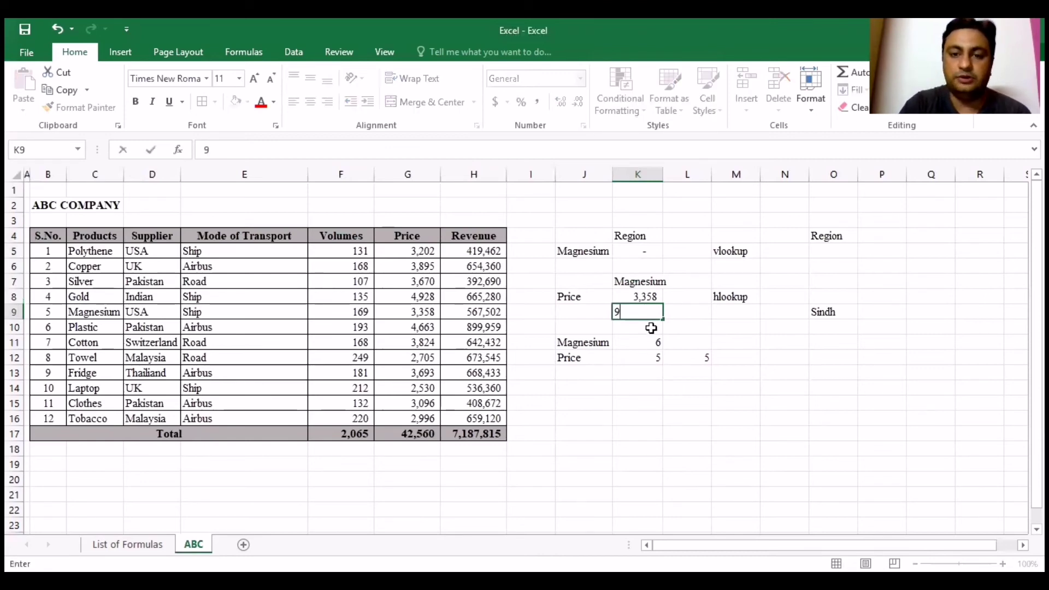
{"action": "key", "text": "ctrl+Return"}
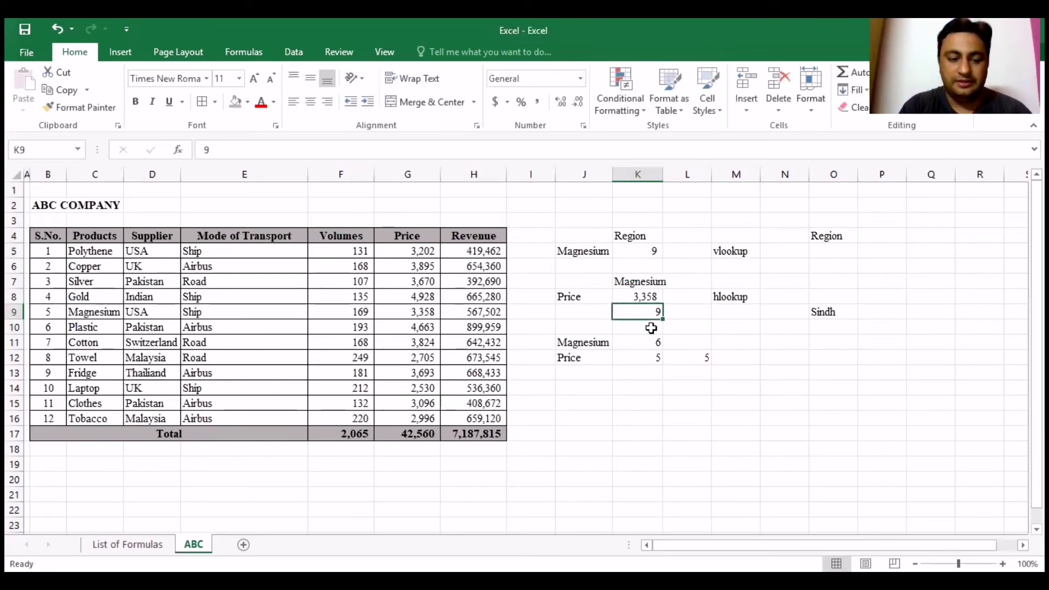
{"action": "key", "text": "ctrl+z"}
Step: Move the Region label from K4 to K3, outside the header row, and check the lookup in K5
{"action": "left_click", "coordinate": [646, 238]}
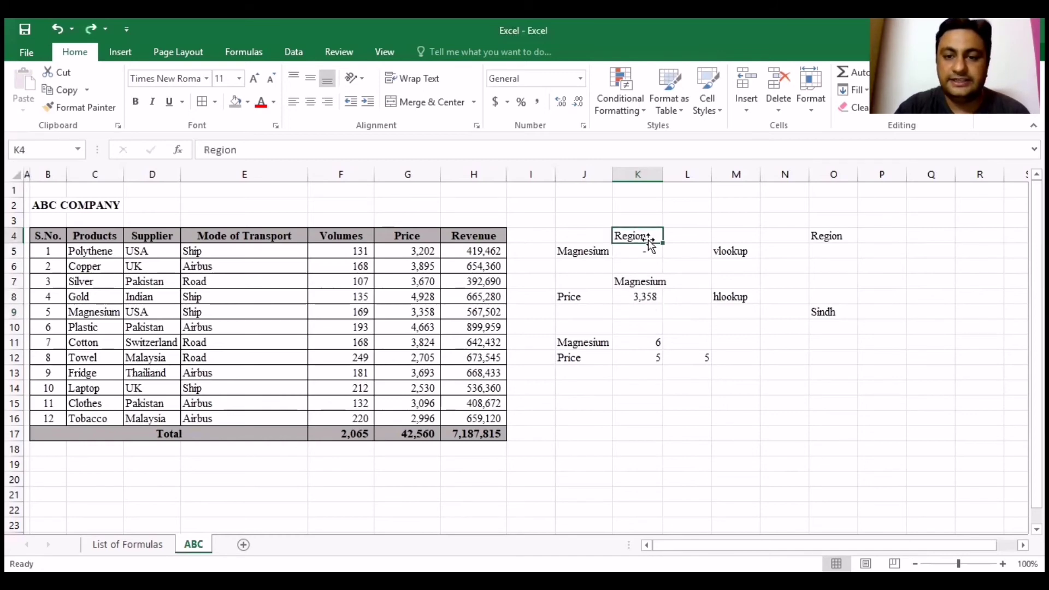
{"action": "left_click_drag", "start_coordinate": [646, 246], "coordinate": [645, 230]}
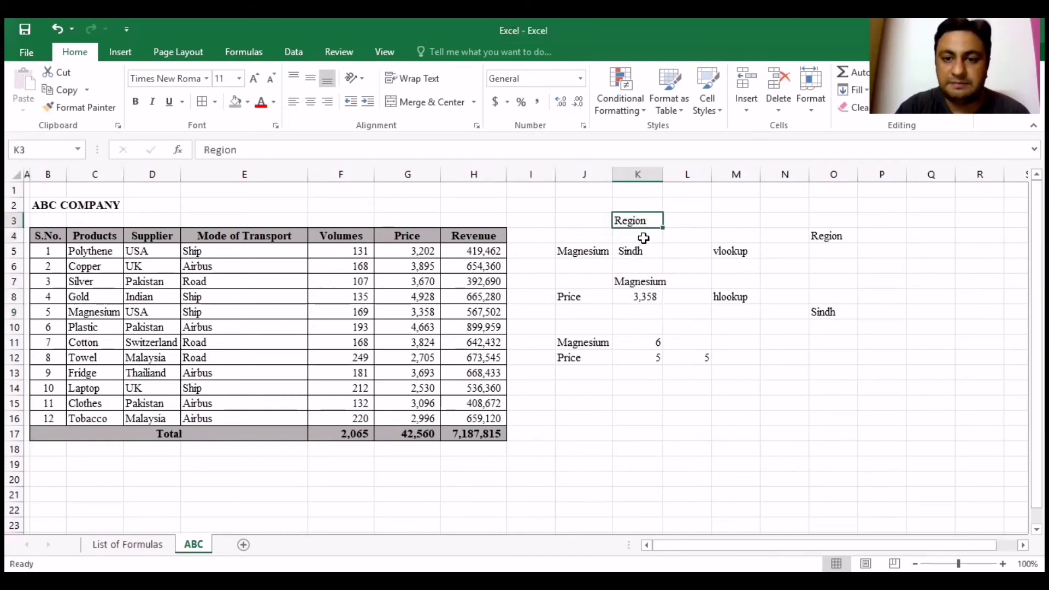
{"action": "left_click", "coordinate": [643, 253]}
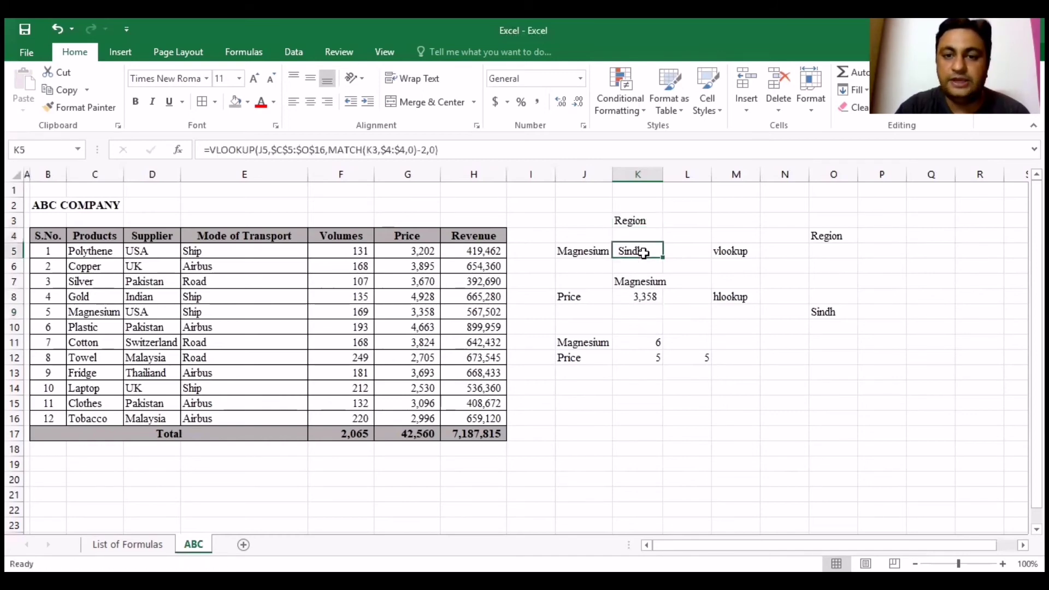
Step: Change the lookup header in K3 to Mode of Transport and check the VLOOKUP in K5
{"action": "left_click", "coordinate": [825, 235]}
{"action": "left_click", "coordinate": [830, 314]}
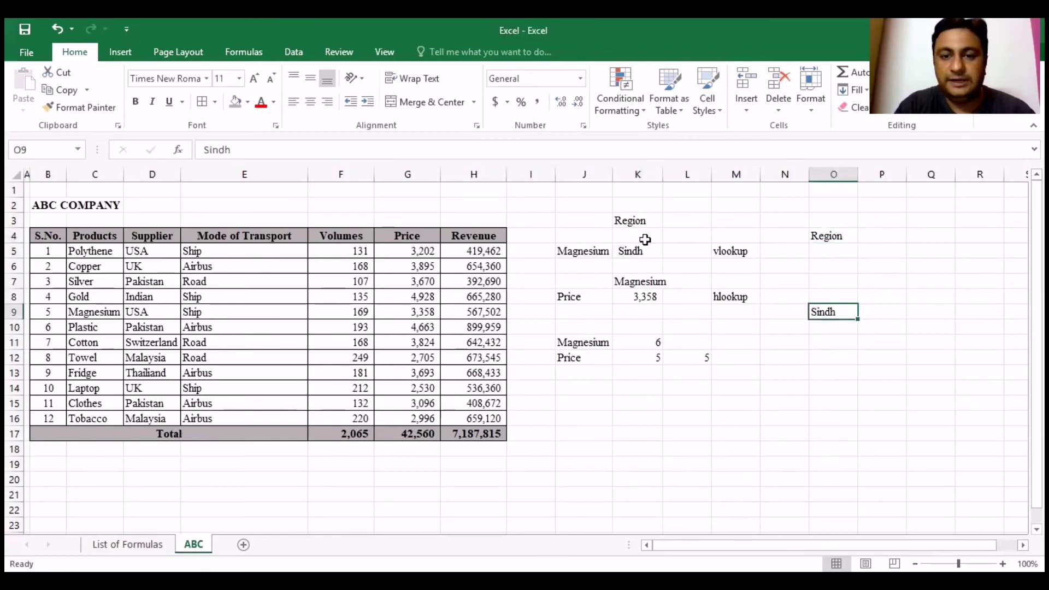
{"action": "left_click", "coordinate": [634, 221]}
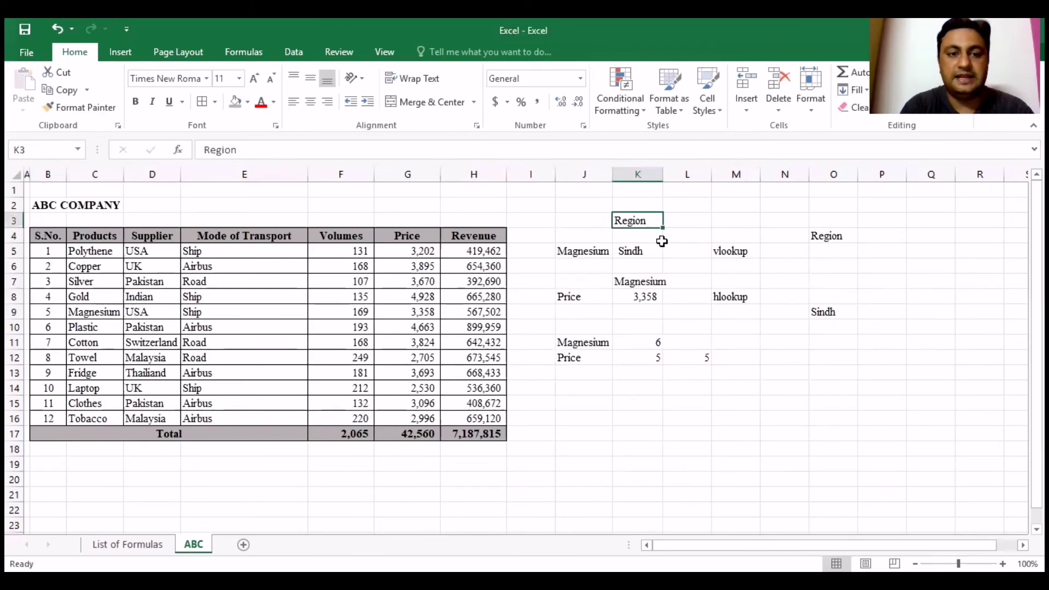
{"action": "type", "text": "Mode of T"}
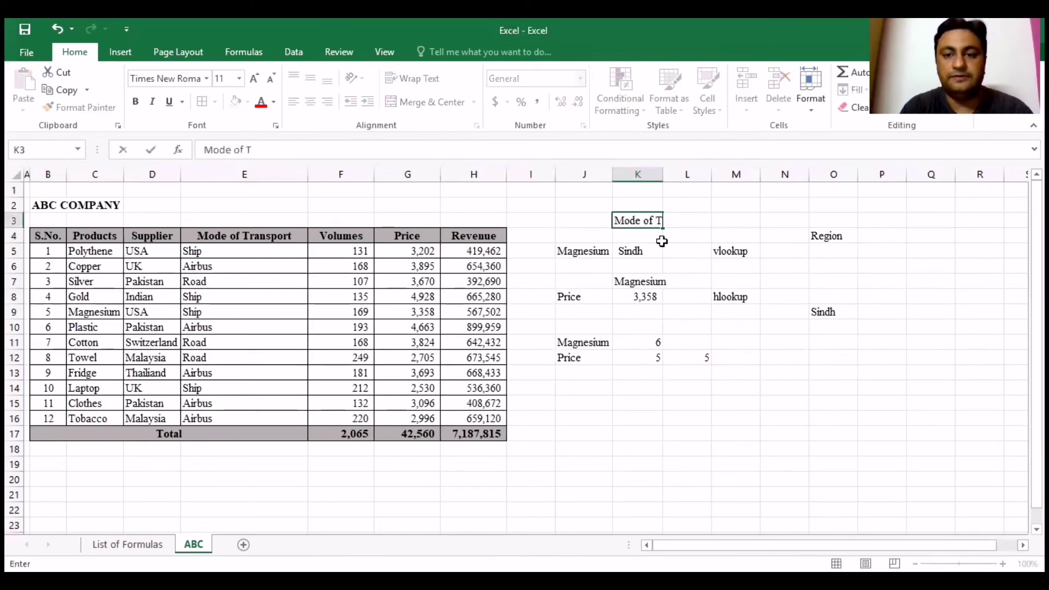
{"action": "type", "text": "ransport"}
{"action": "key", "text": "Return"}
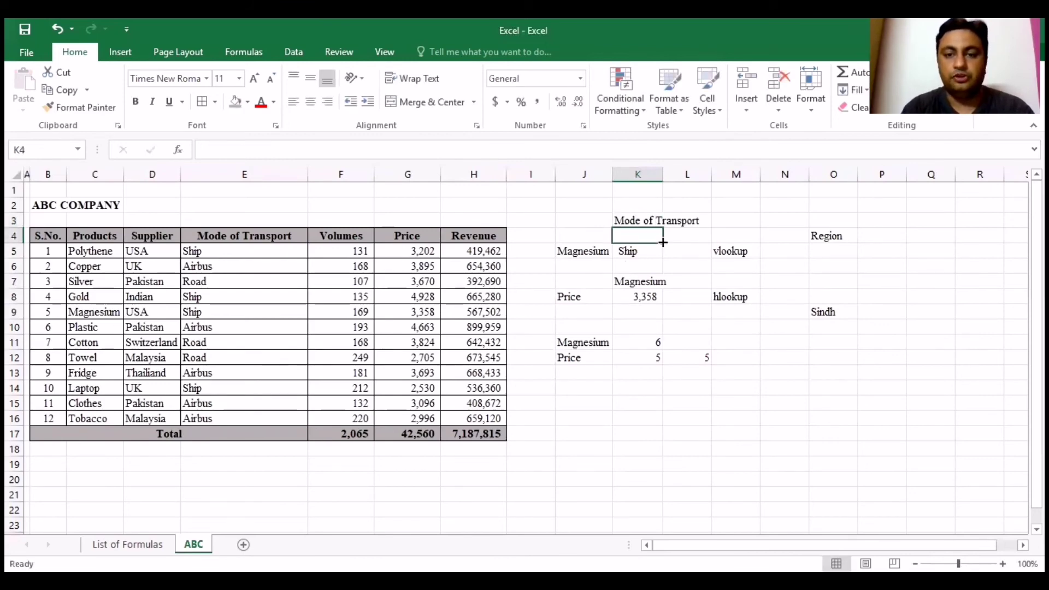
{"action": "left_click", "coordinate": [661, 247]}
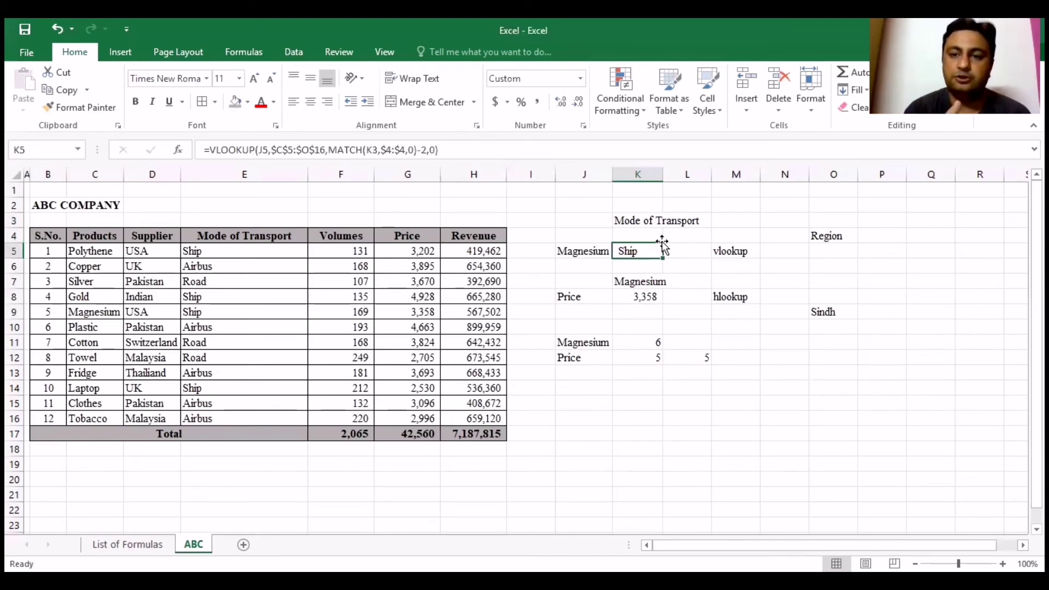
Step: Review the HLOOKUP in K8 and the MATCH formulas in K11 and L12, and copy K11's MATCH expression without the equals sign
{"action": "left_click", "coordinate": [646, 296]}
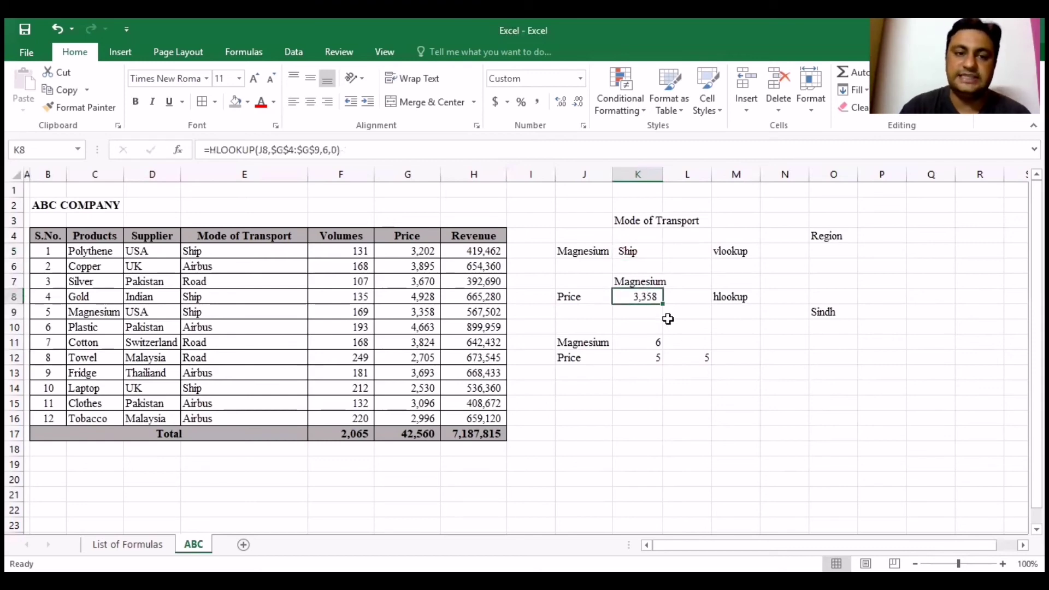
{"action": "left_click", "coordinate": [817, 312]}
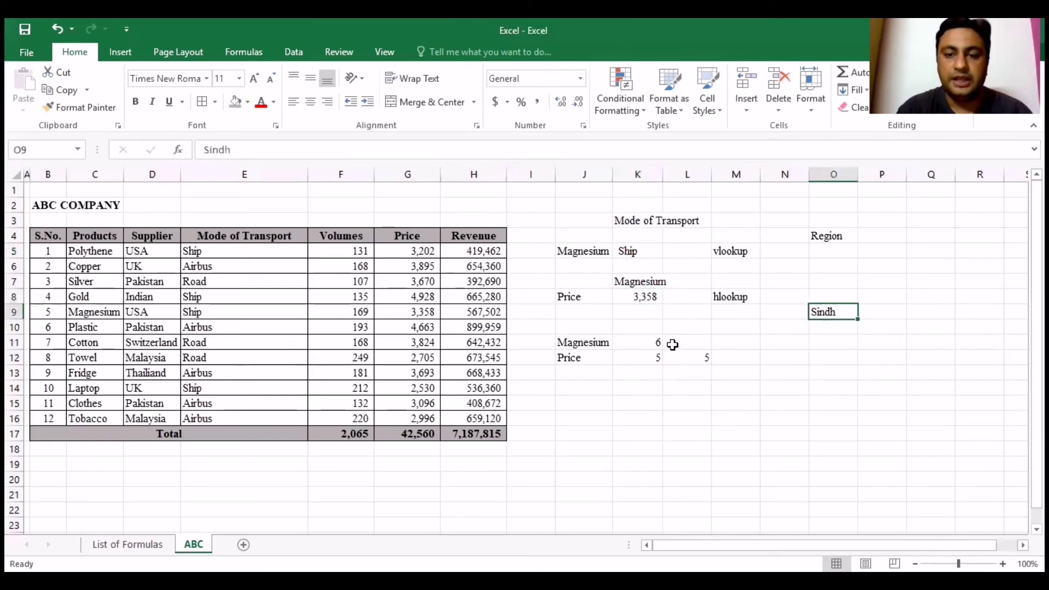
{"action": "left_click", "coordinate": [644, 295]}
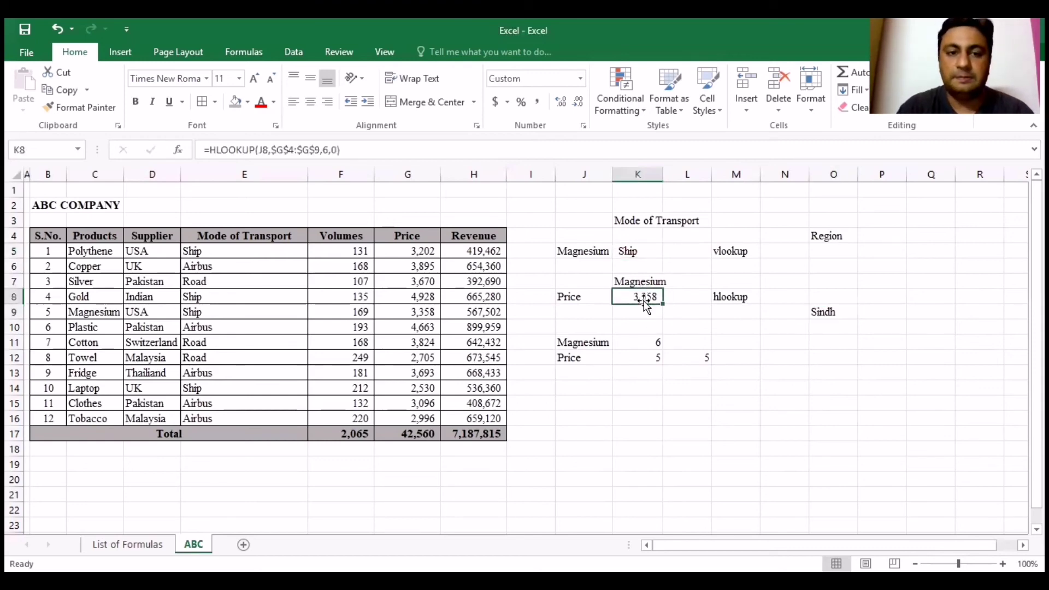
{"action": "left_click", "coordinate": [660, 342]}
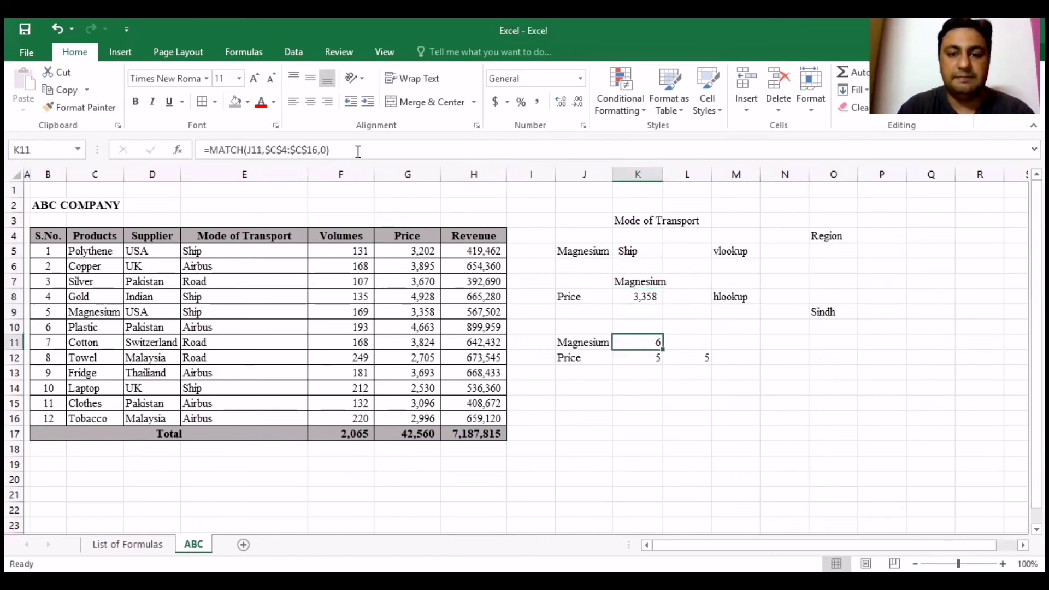
{"action": "double_click", "coordinate": [697, 360]}
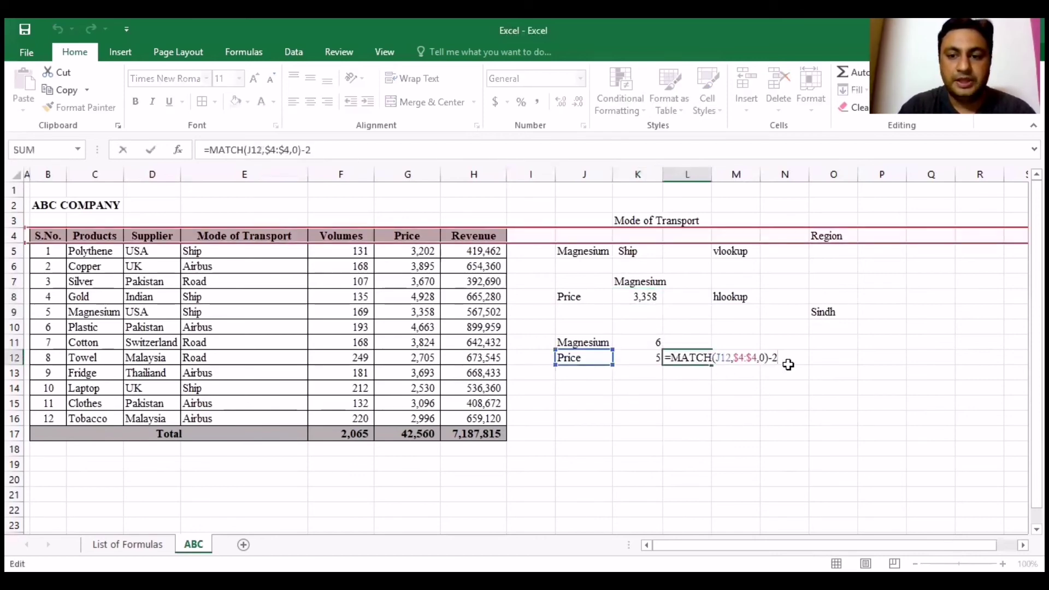
{"action": "left_click", "coordinate": [689, 342]}
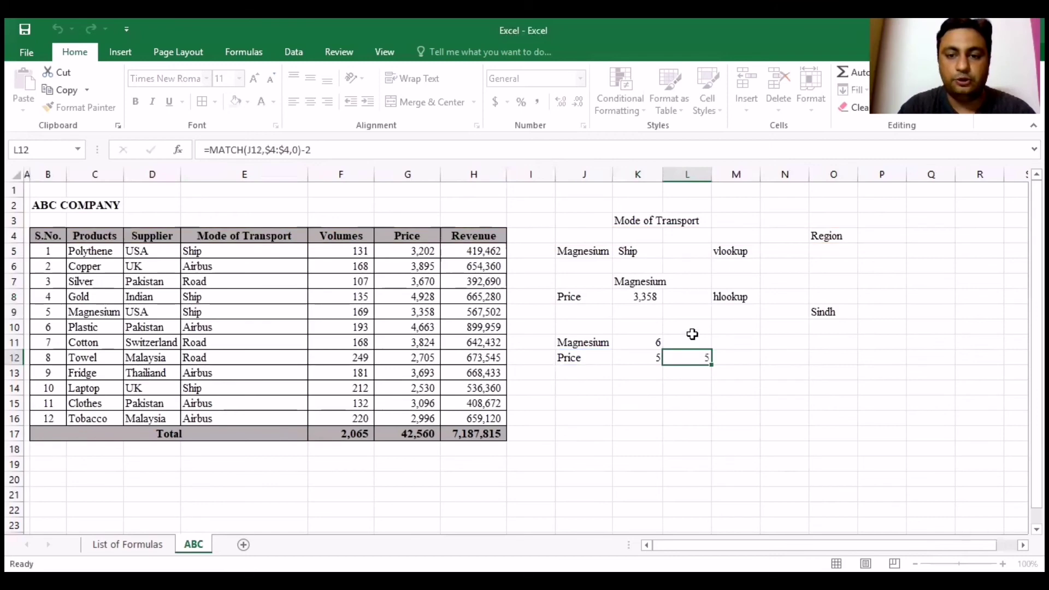
{"action": "left_click", "coordinate": [626, 343]}
{"action": "left_click_drag", "start_coordinate": [343, 152], "coordinate": [209, 151]}
{"action": "key", "text": "ctrl+c"}
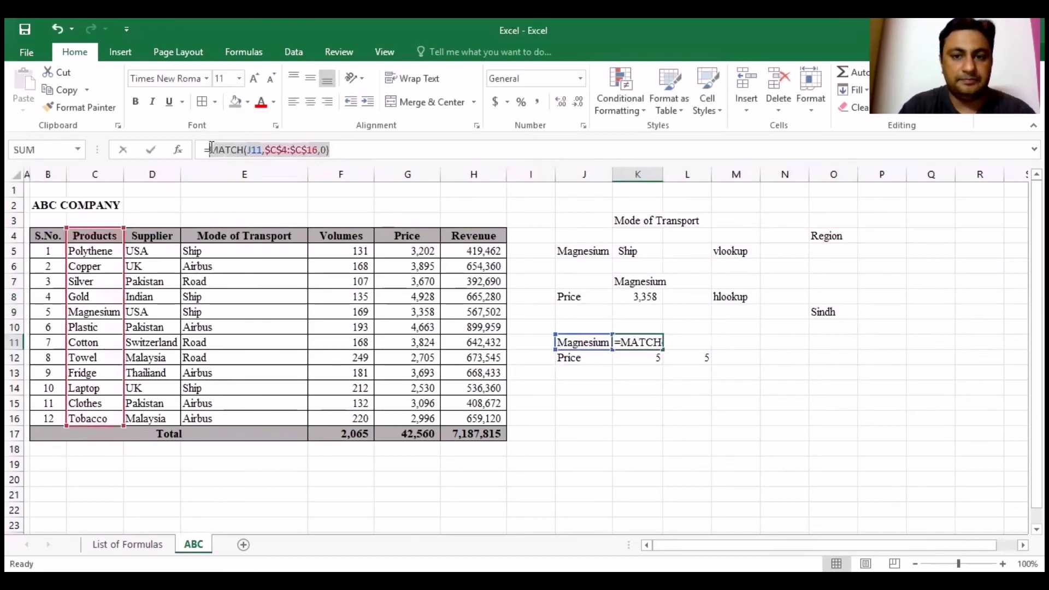
{"action": "key", "text": "Escape"}
Step: Replace the row index 6 in K8's HLOOKUP with the copied MATCH expression, pointing its lookup value to K7
{"action": "left_click", "coordinate": [650, 298]}
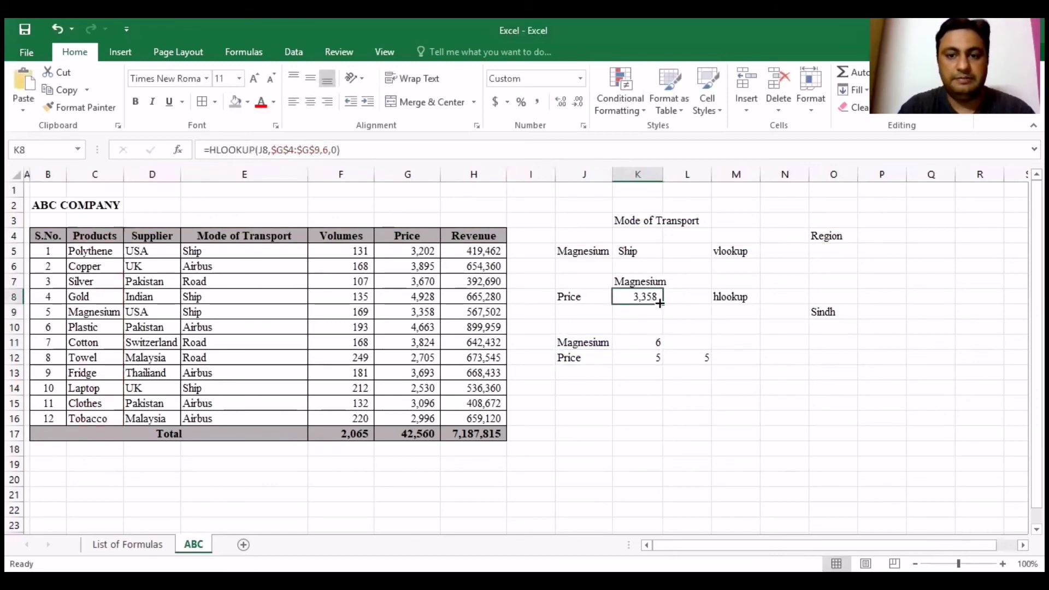
{"action": "left_click", "coordinate": [326, 152]}
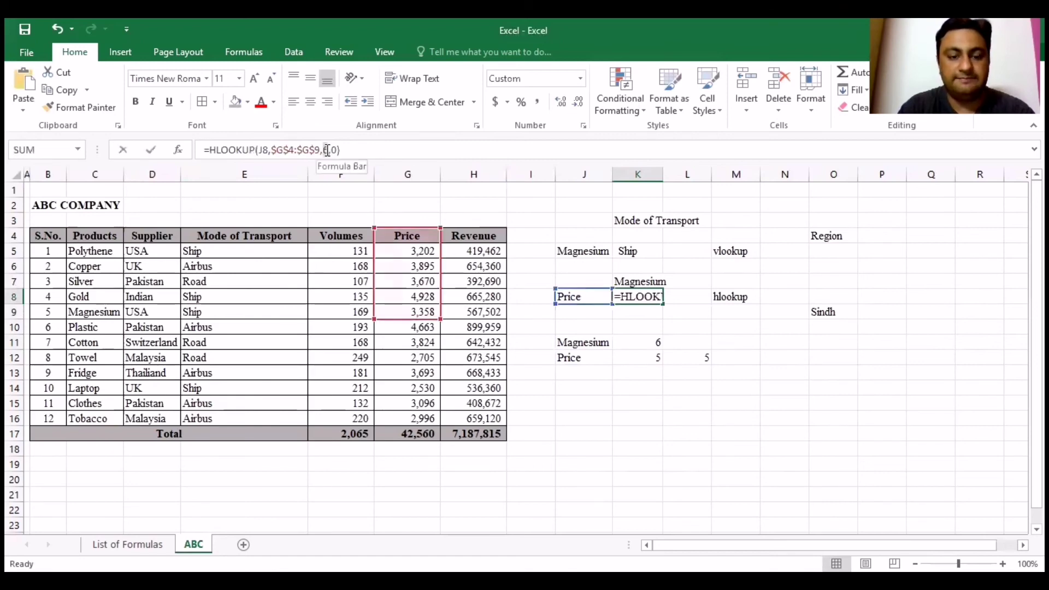
{"action": "key", "text": "ctrl+v"}
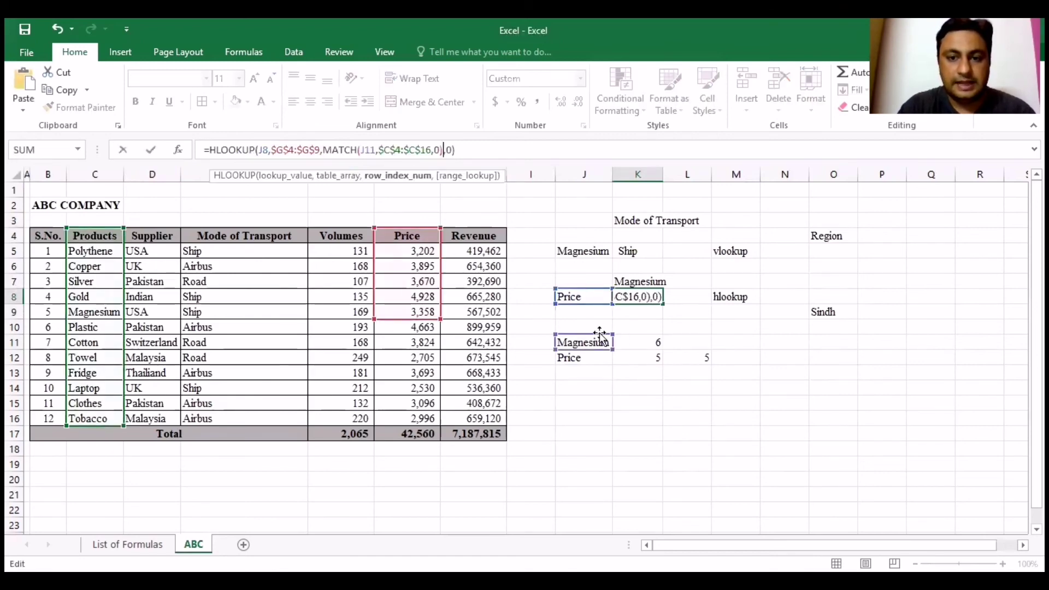
{"action": "left_click_drag", "start_coordinate": [600, 334], "coordinate": [655, 274]}
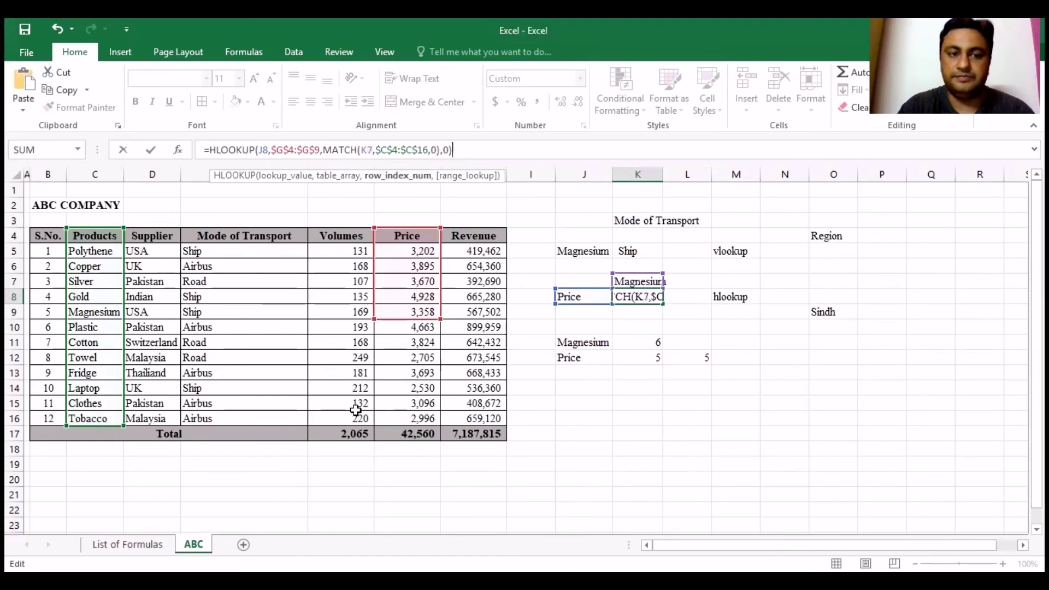
{"action": "key", "text": "Return"}
{"action": "key", "text": "Up"}
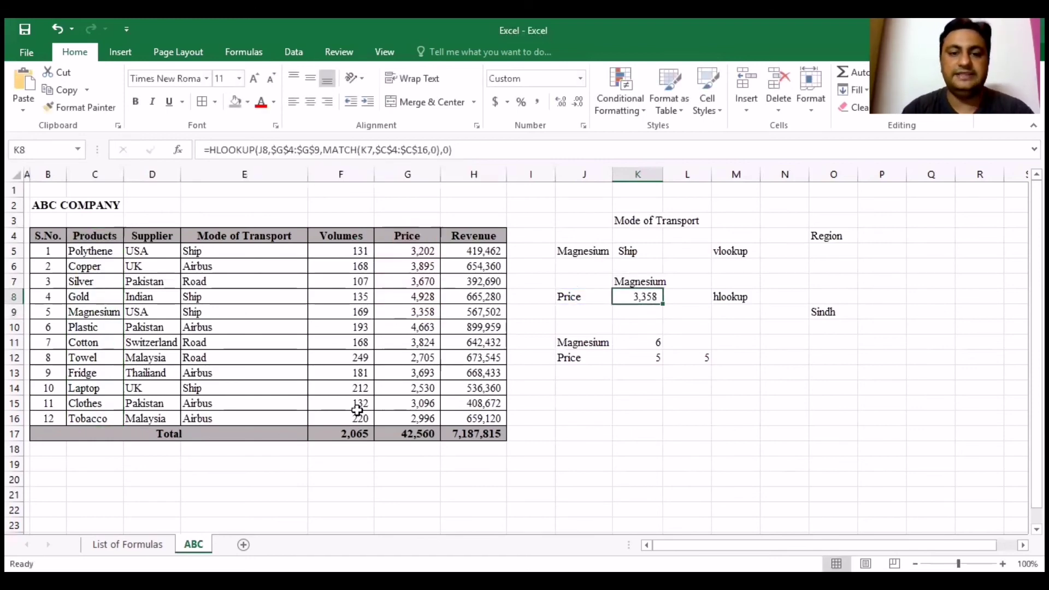
Step: Set the product name in K7 to Polythene to test the HLOOKUP in K8
{"action": "key", "text": "Up"}
{"action": "type", "text": "Poly"}
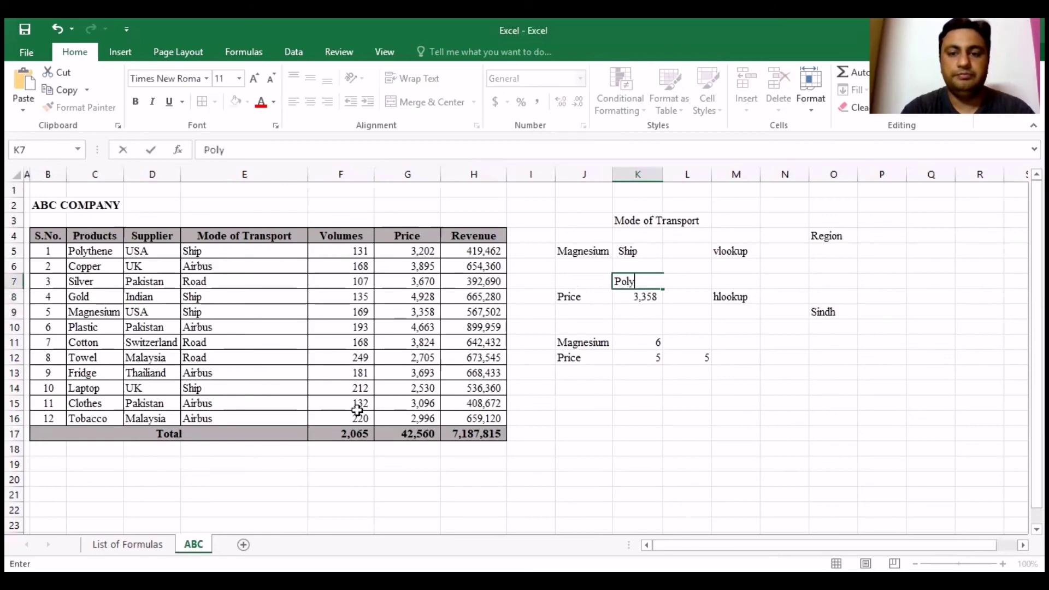
{"action": "type", "text": "thene"}
{"action": "key", "text": "Return"}
Step: Compare the Price in Polythene's table row, B5 to G5, with the HLOOKUP in K8
{"action": "key", "text": "Left"}
{"action": "key", "text": "Left"}
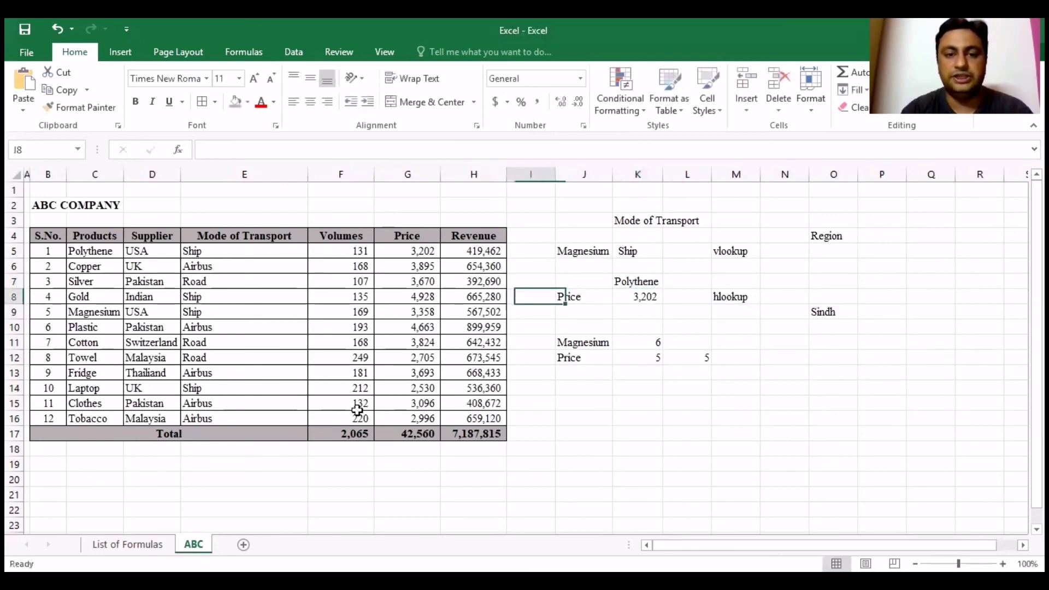
{"action": "key", "text": "Left"}
{"action": "key", "text": "Up"}
{"action": "key", "text": "Up"}
{"action": "key", "text": "Up"}
{"action": "key", "text": "Left"}
{"action": "key", "text": "shift+Left"}
{"action": "key", "text": "shift+Left"}
{"action": "key", "text": "shift+Left"}
{"action": "key", "text": "shift+Left"}
{"action": "key", "text": "shift+Left"}
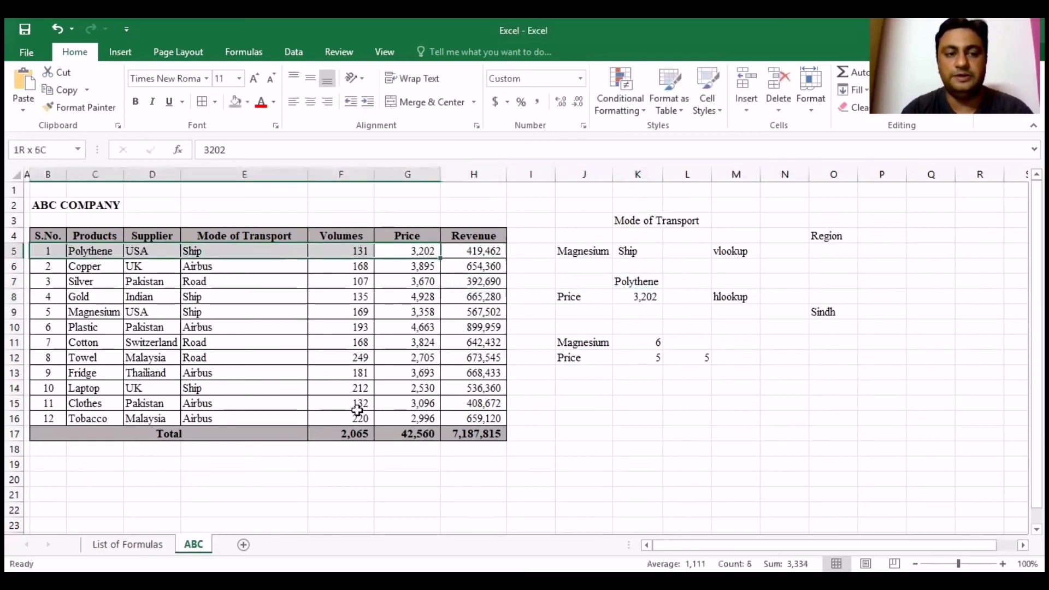
{"action": "key", "text": "shift+Right"}
{"action": "key", "text": "shift+Right"}
{"action": "key", "text": "shift+Right"}
{"action": "key", "text": "shift+Right"}
{"action": "key", "text": "shift+Right"}
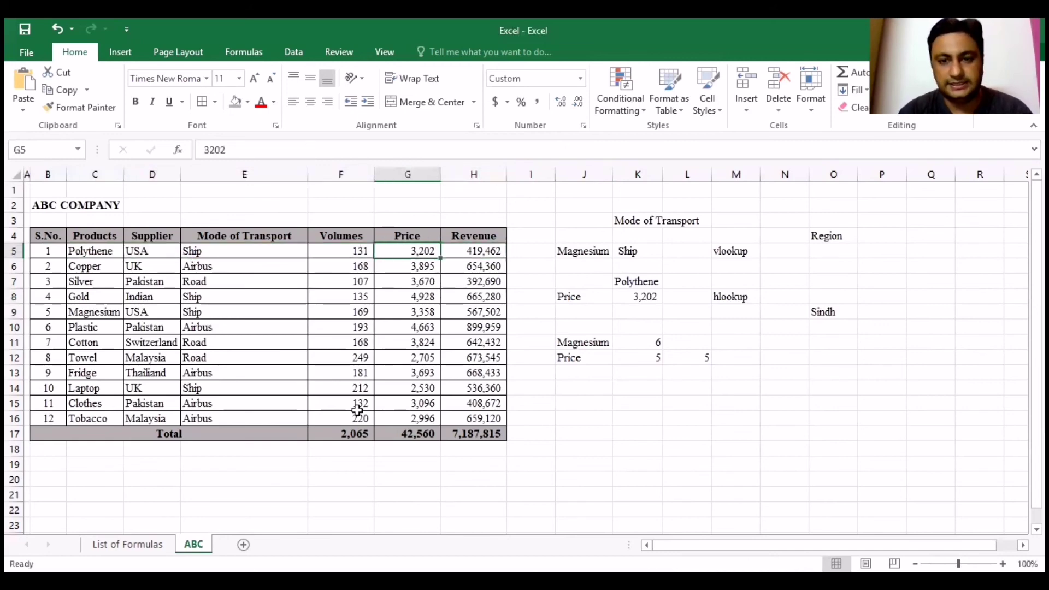